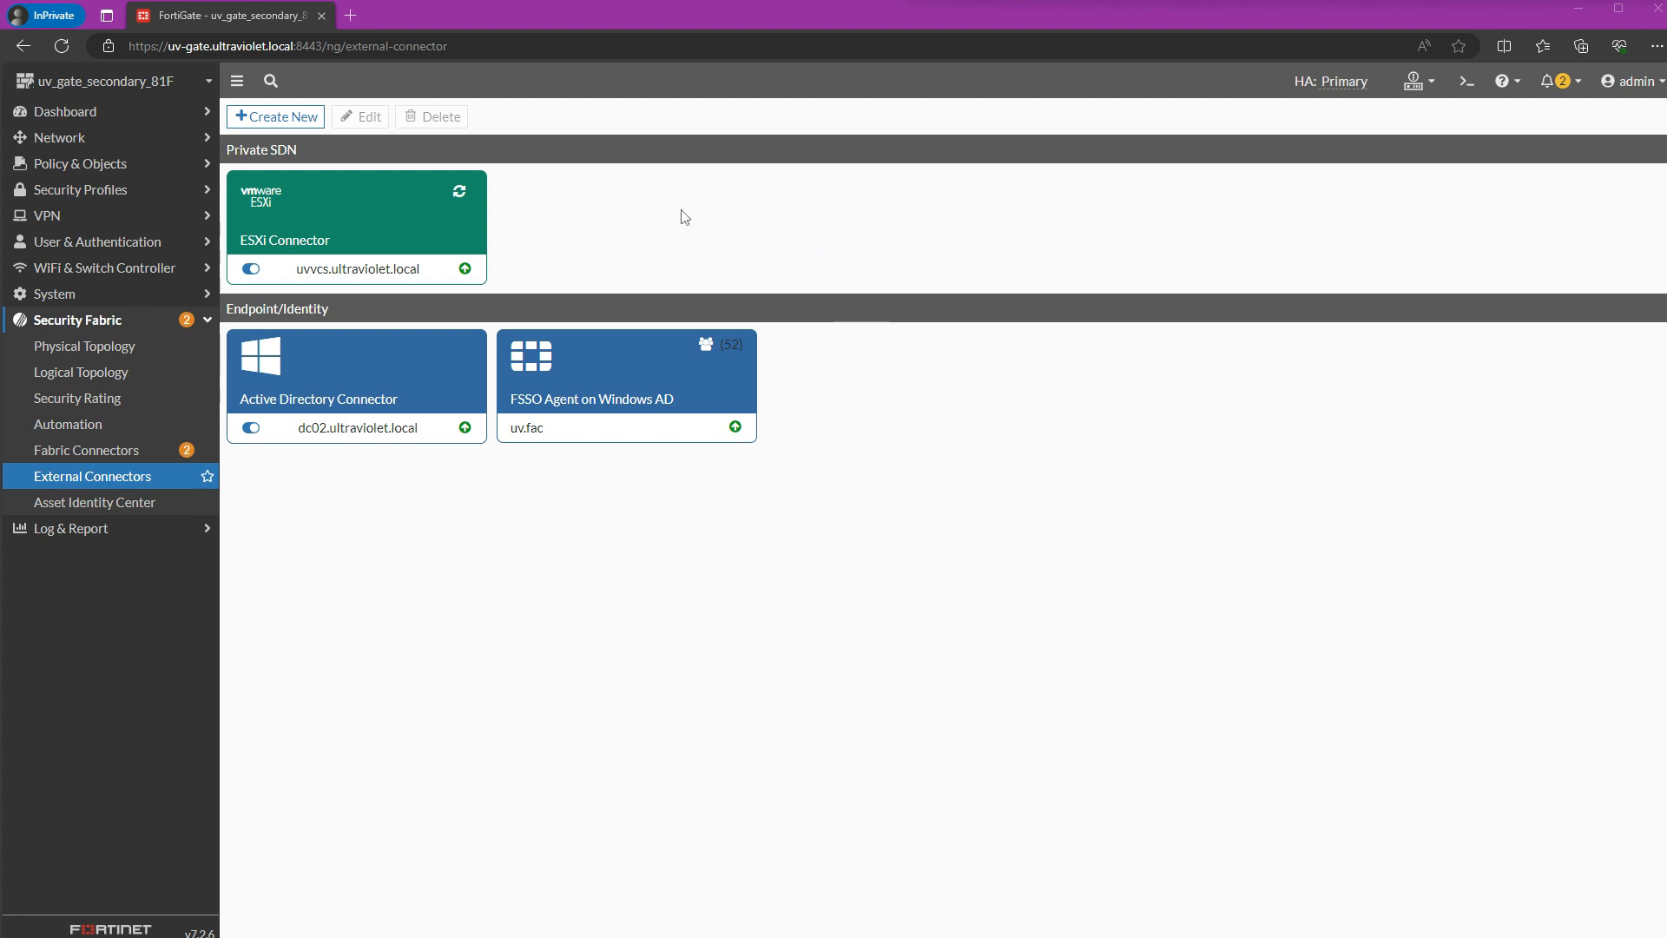
- Start a new external connector of the IP Address threat feed type and name it uv_threat_feed
{"action": "left_click", "coordinate": [271, 116]}
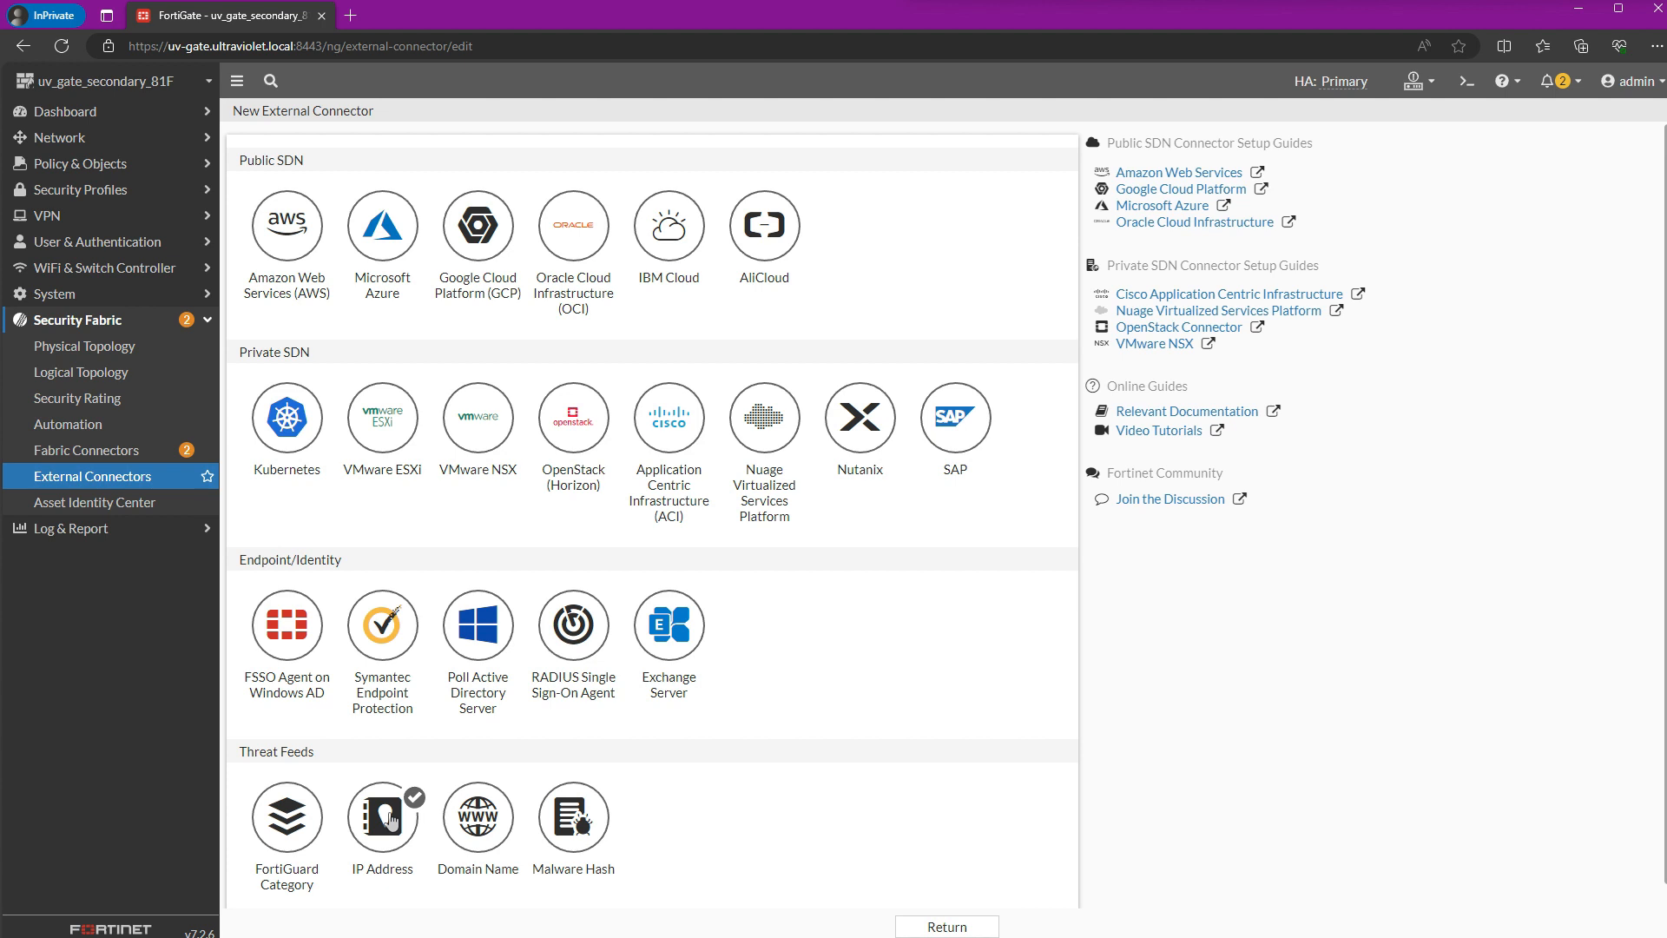
{"action": "left_click", "coordinate": [388, 818]}
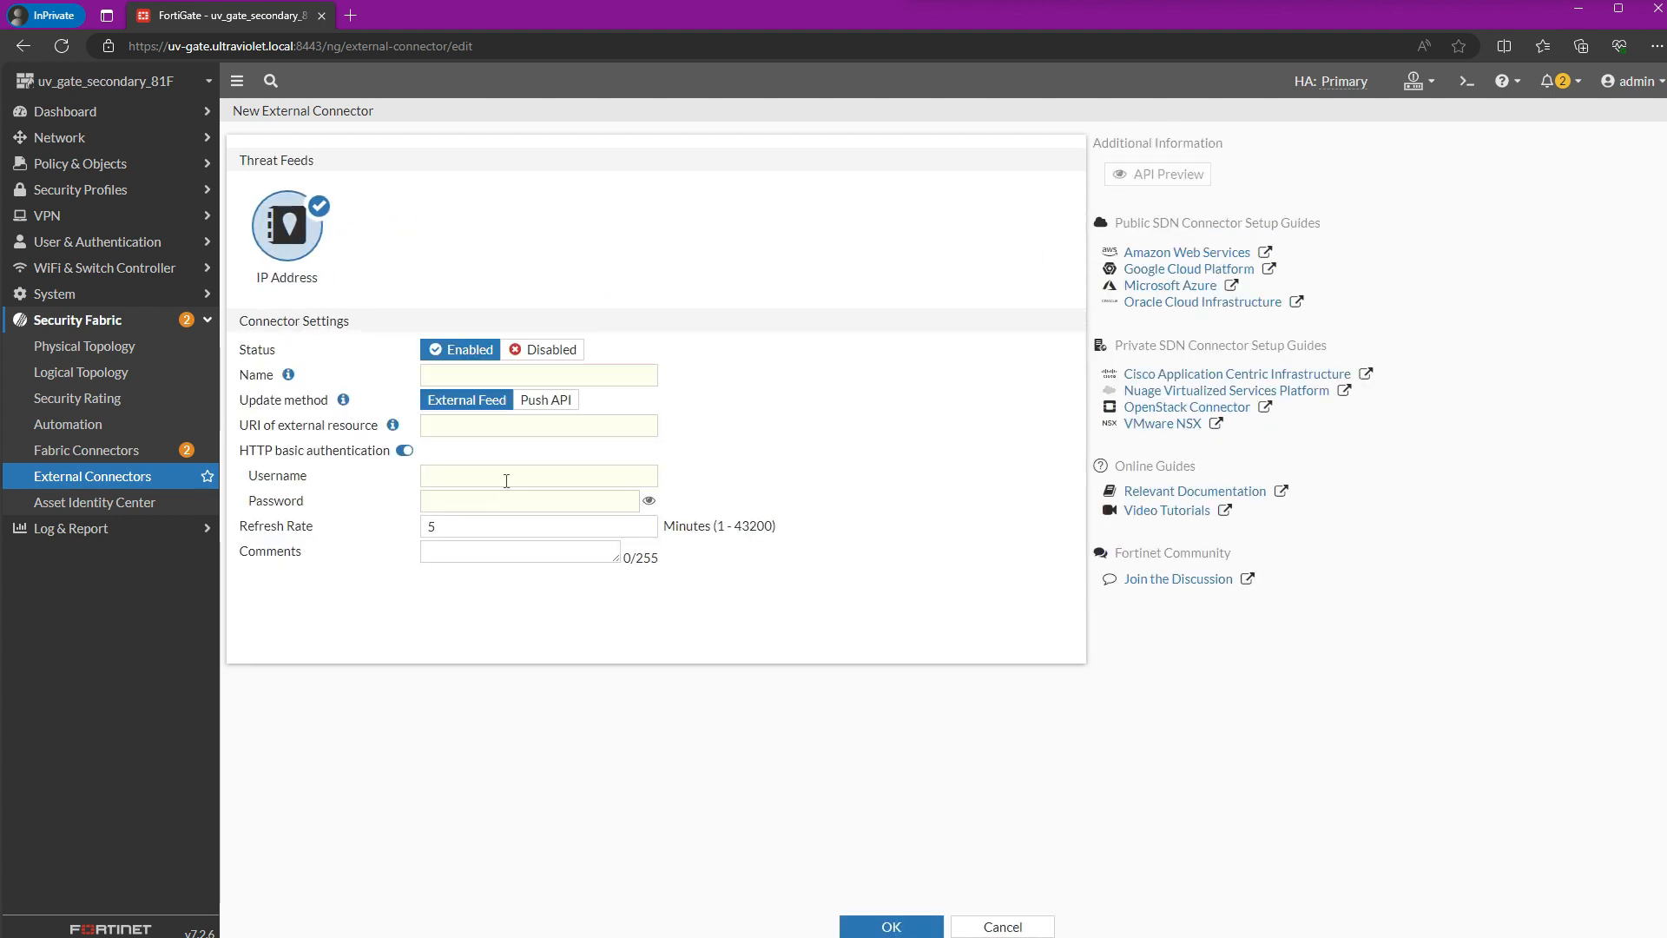
{"action": "left_click", "coordinate": [520, 375]}
{"action": "type", "text": "uv"}
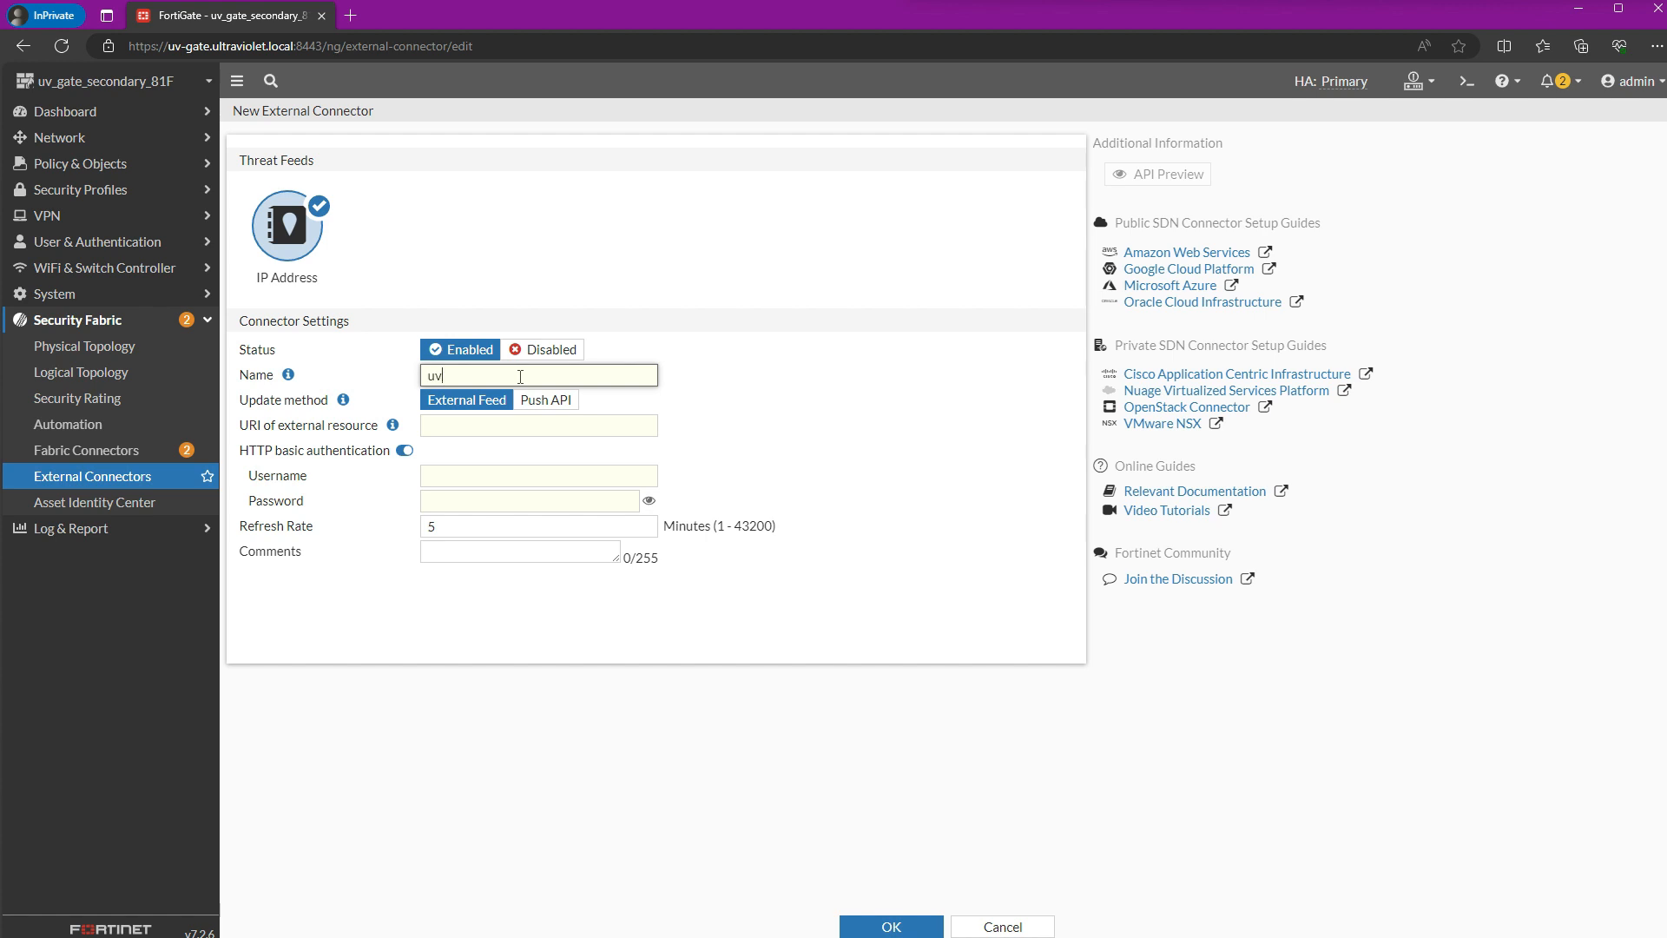
{"action": "type", "text": "_threat_feed"}
{"action": "key", "text": "Tab"}
{"action": "key", "text": "Tab"}
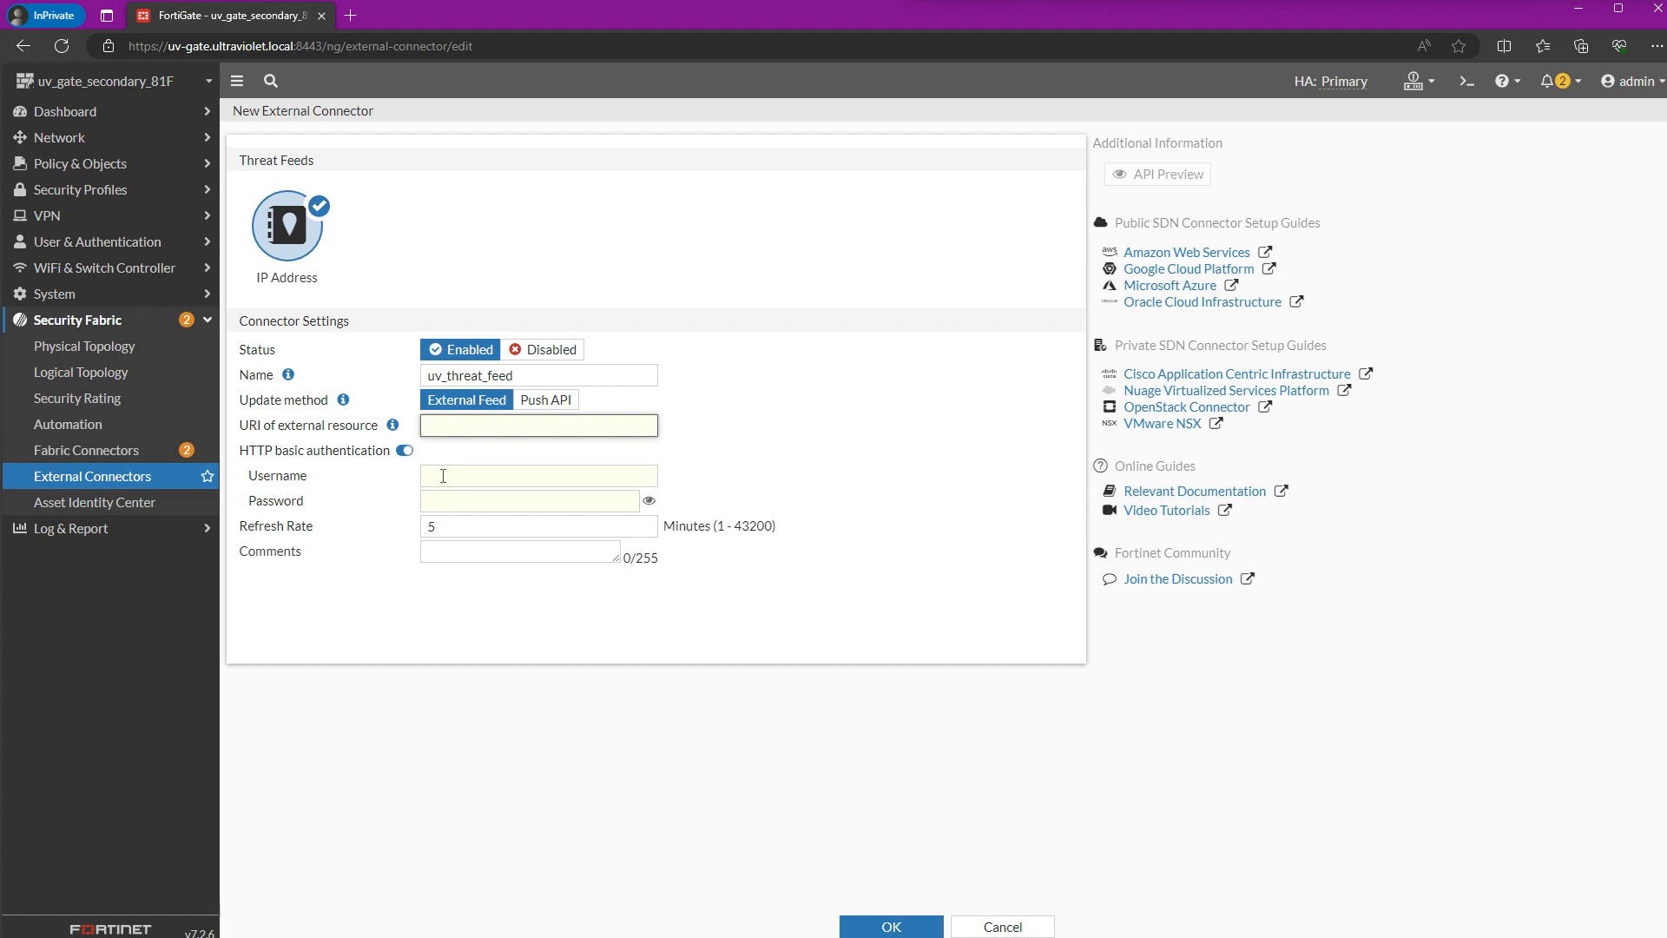
{"action": "left_click", "coordinate": [404, 461]}
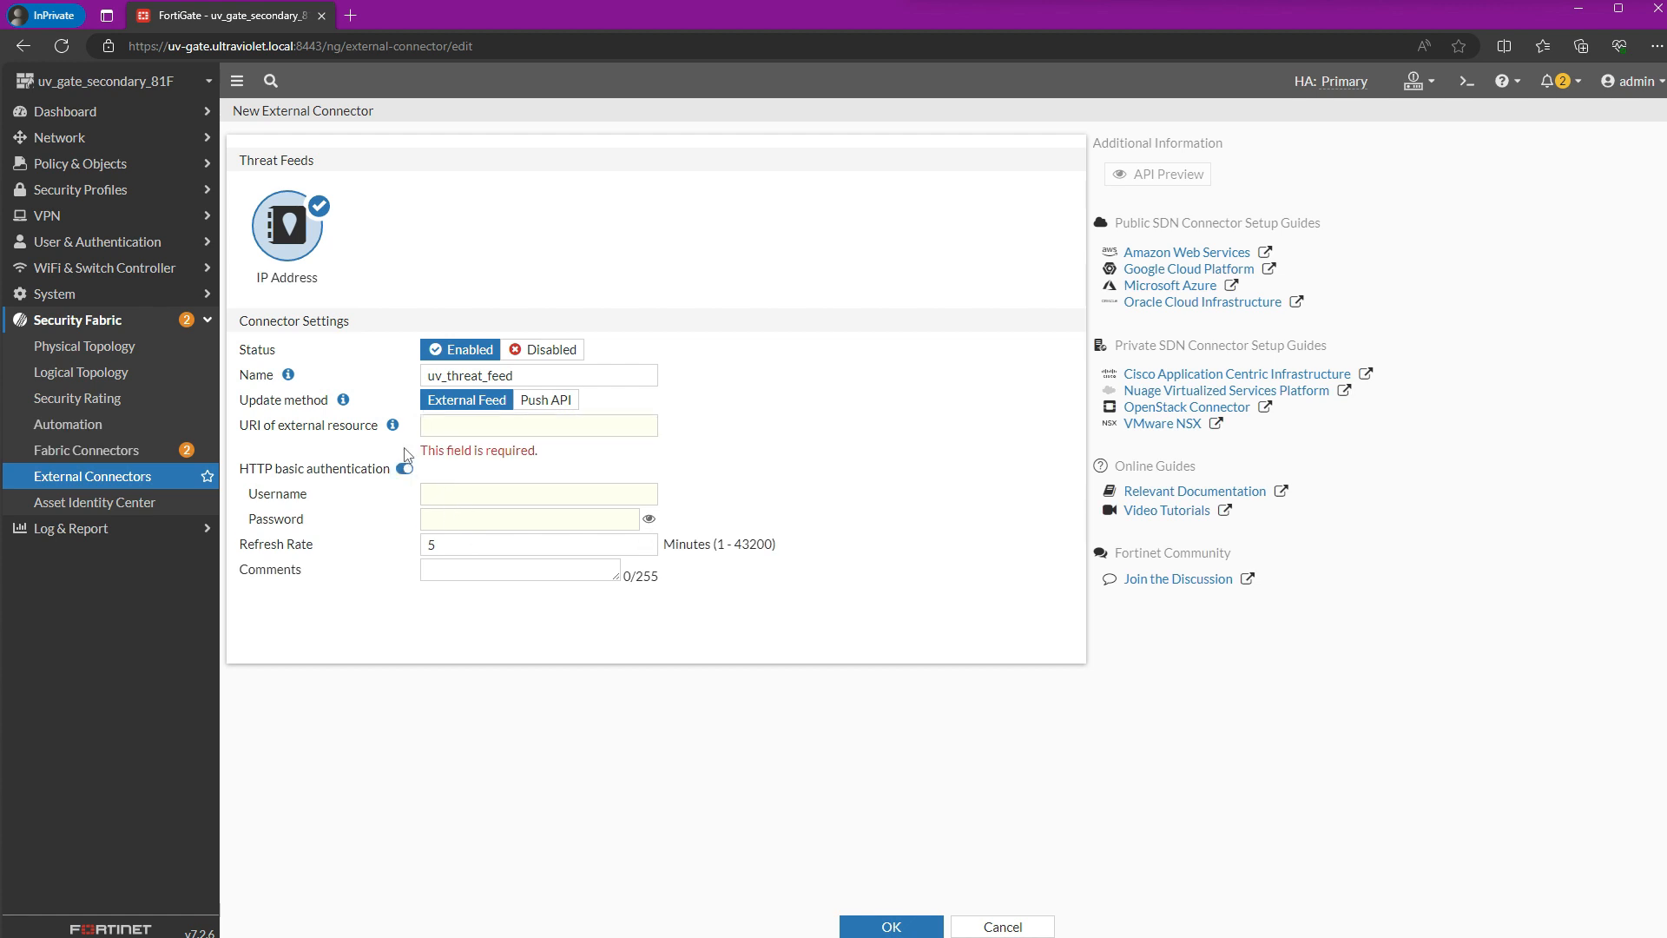
{"action": "left_click", "coordinate": [405, 468]}
{"action": "left_click", "coordinate": [452, 426]}
{"action": "type", "text": "https://threat"}
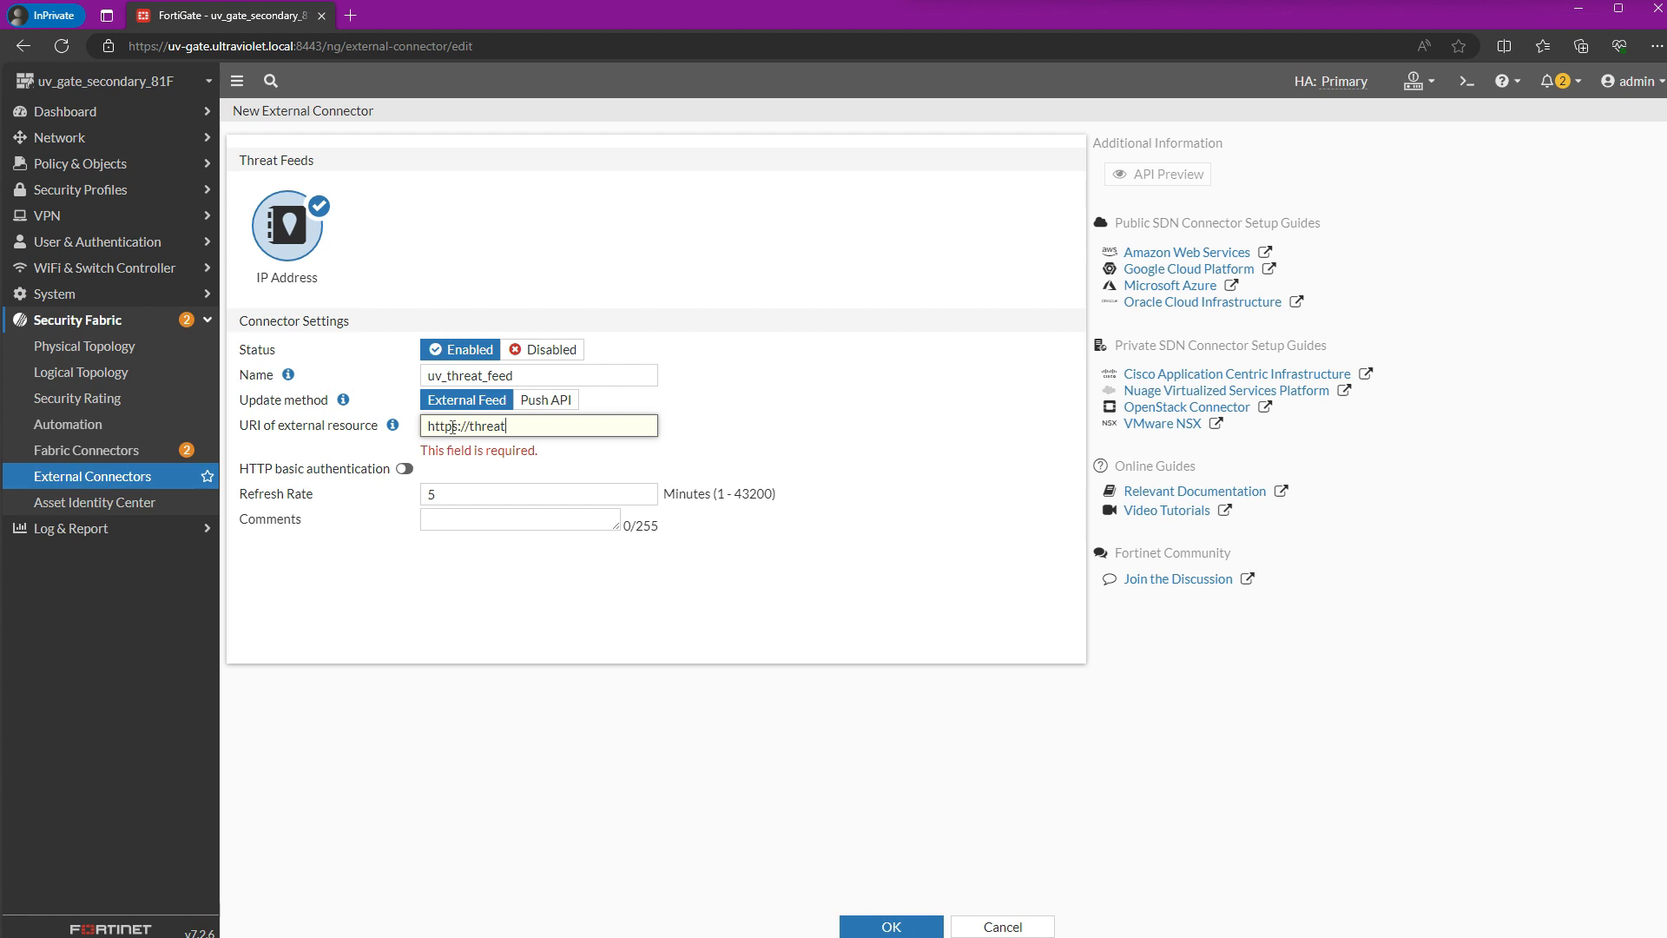
{"action": "type", "text": "feed.ultraviolet.local/block"}
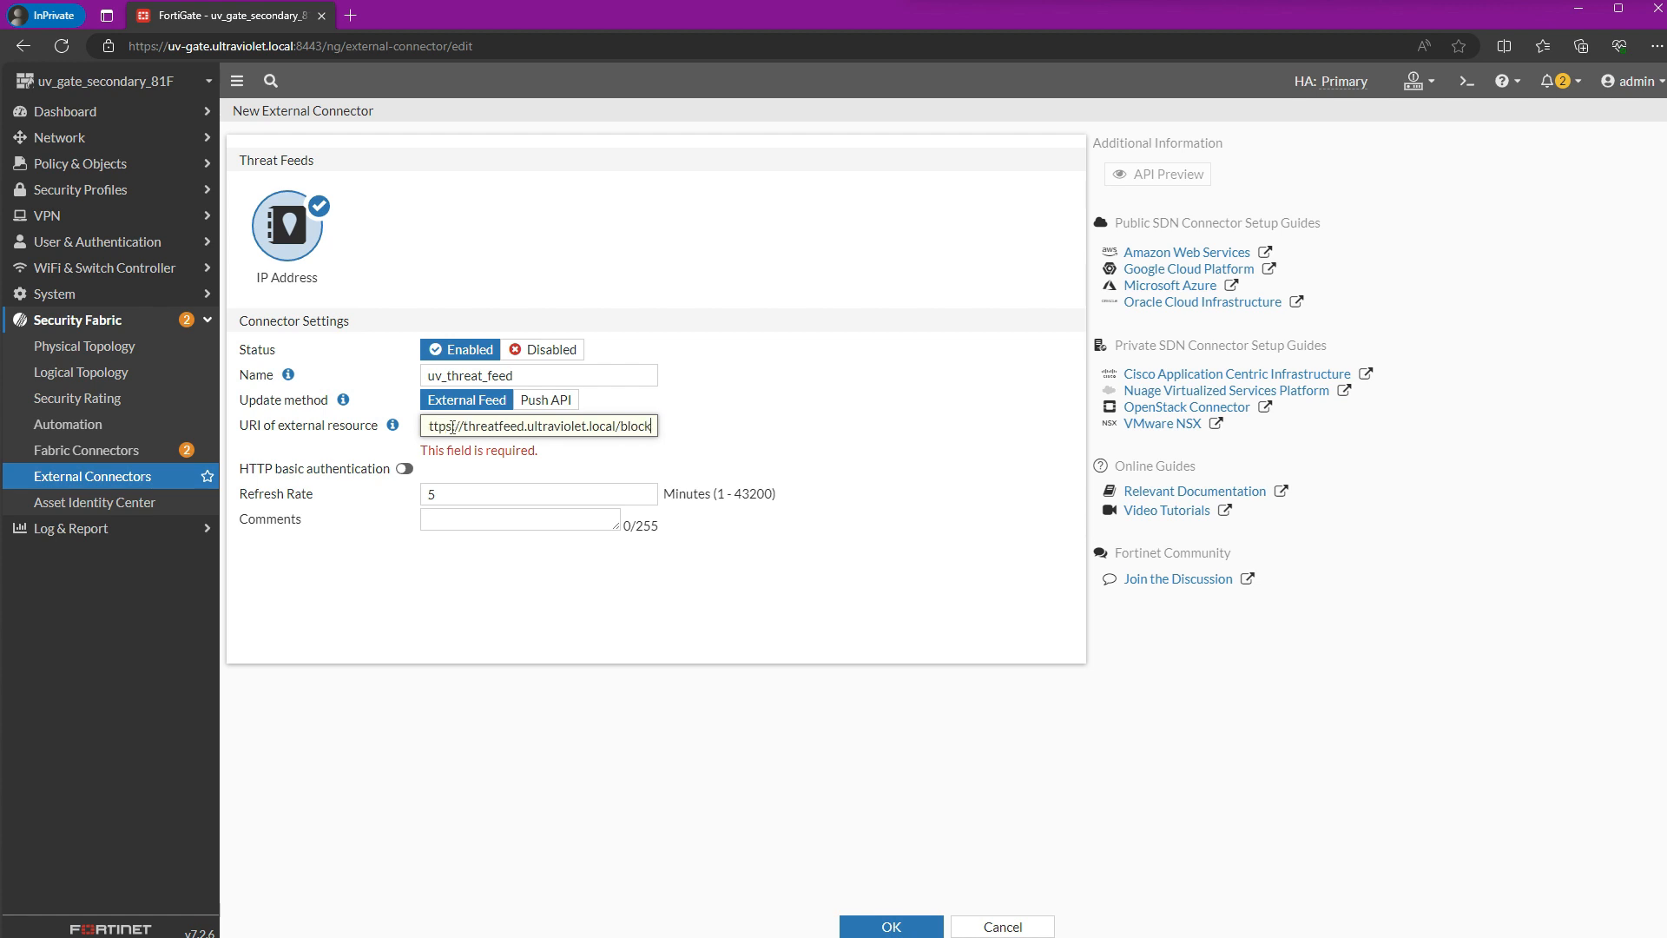
{"action": "type", "text": "_me.txt"}
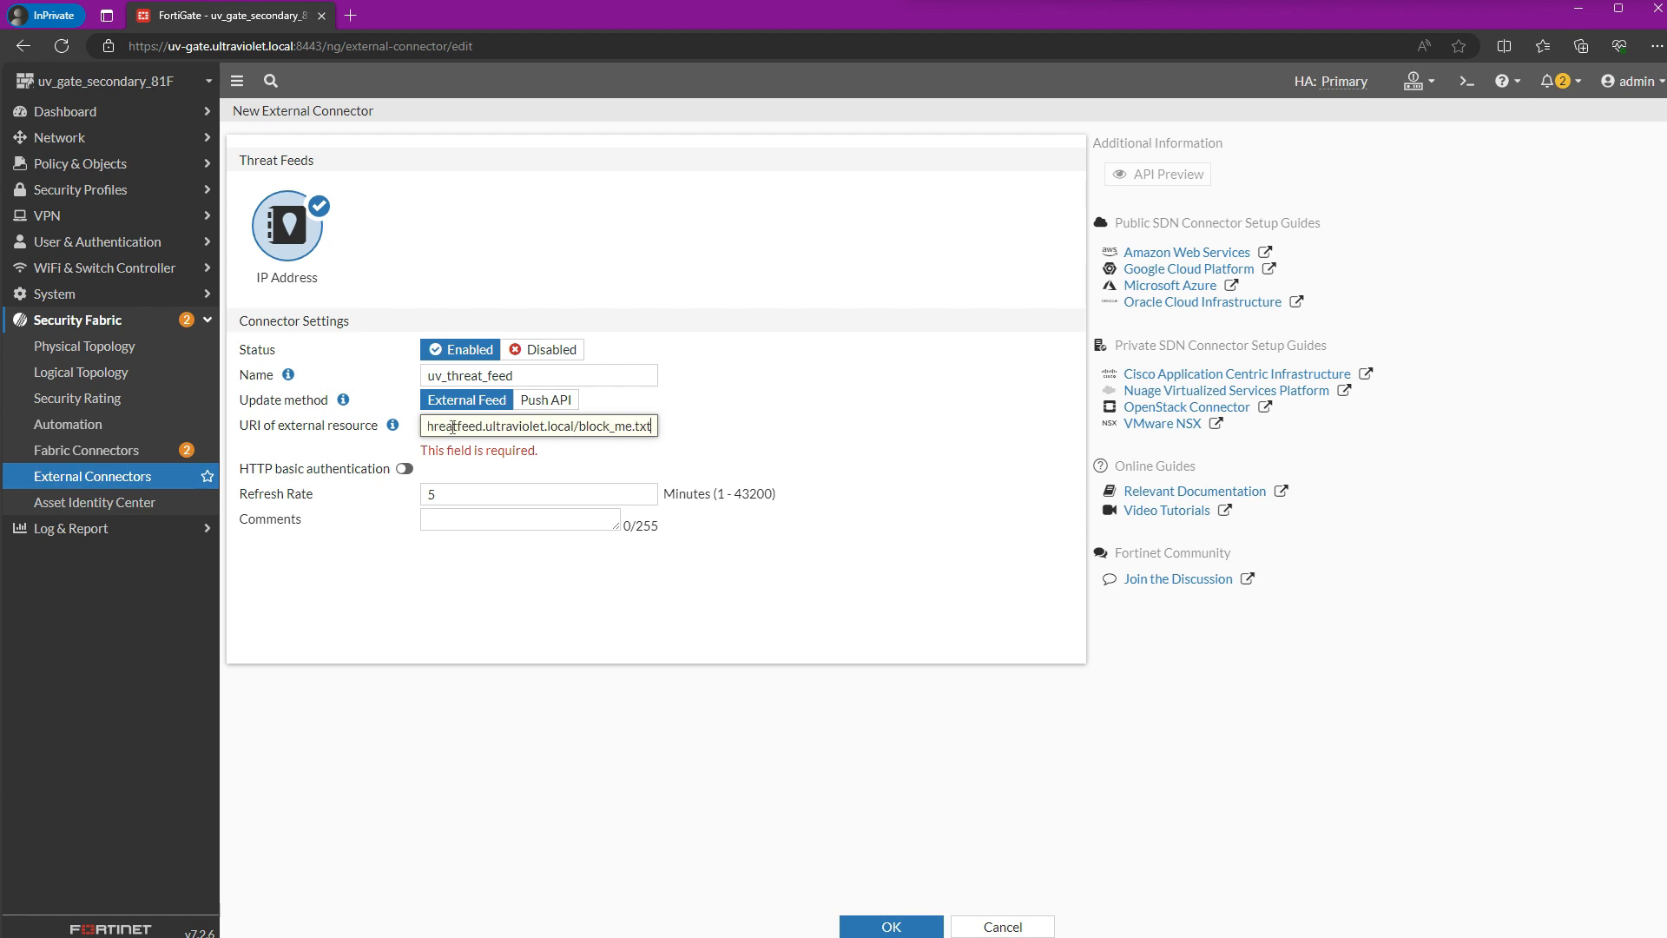
- Set the threat feed's refresh rate to 1 minute and save the connector
{"action": "double_click", "coordinate": [483, 493]}
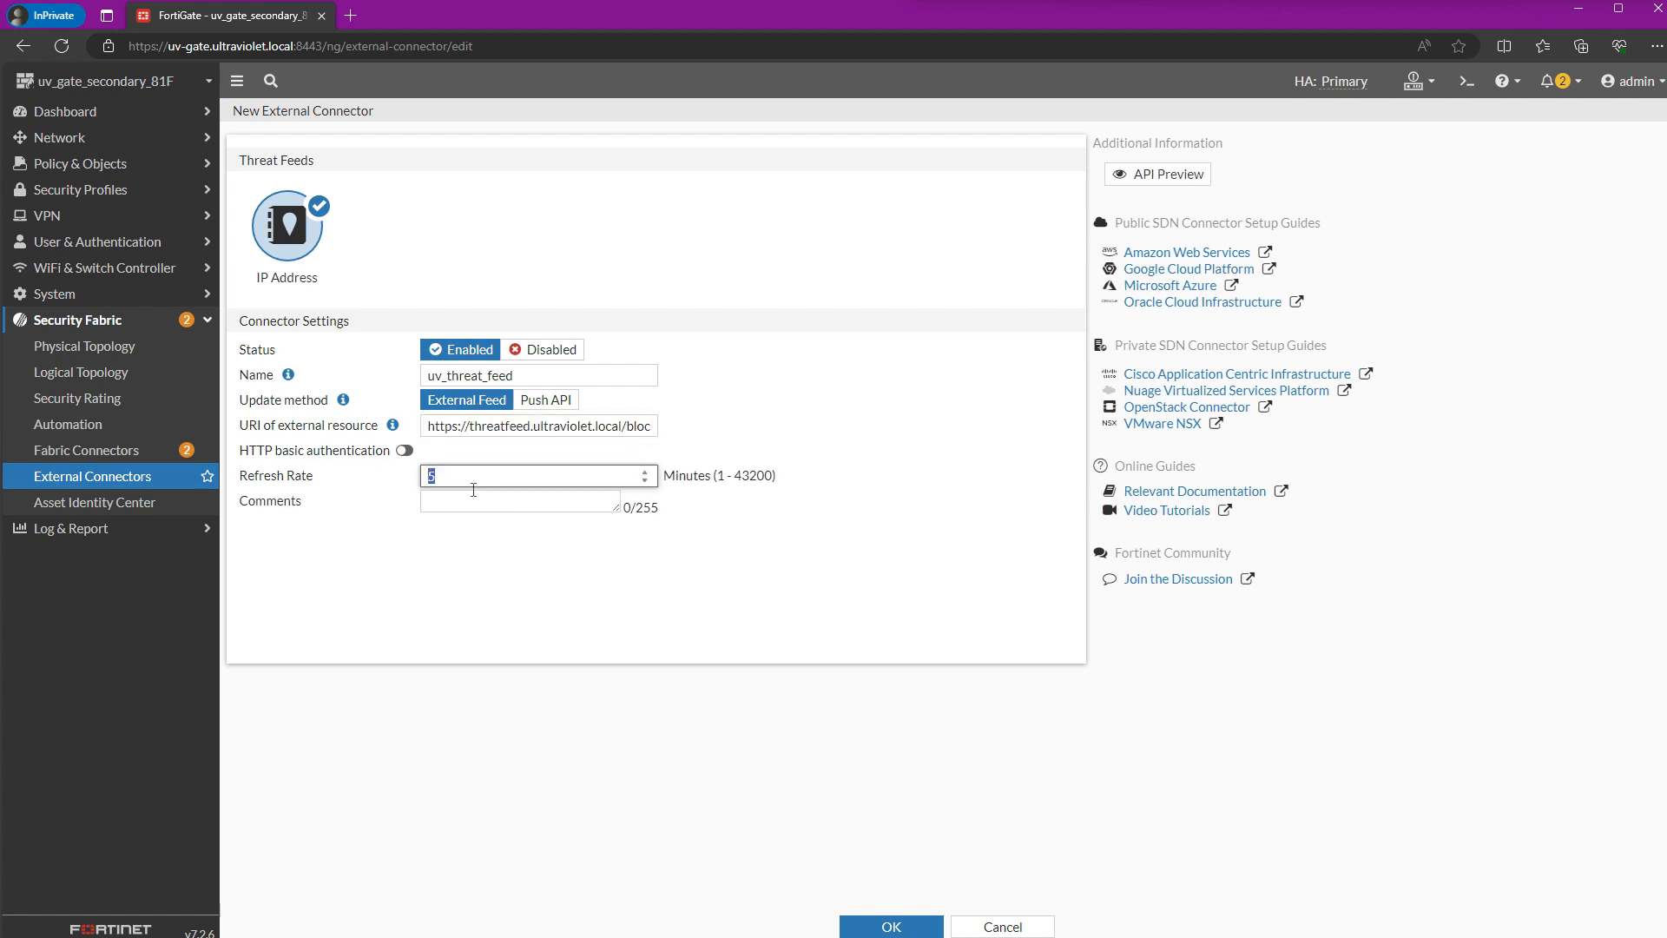
{"action": "type", "text": "1"}
{"action": "left_click", "coordinate": [916, 929]}
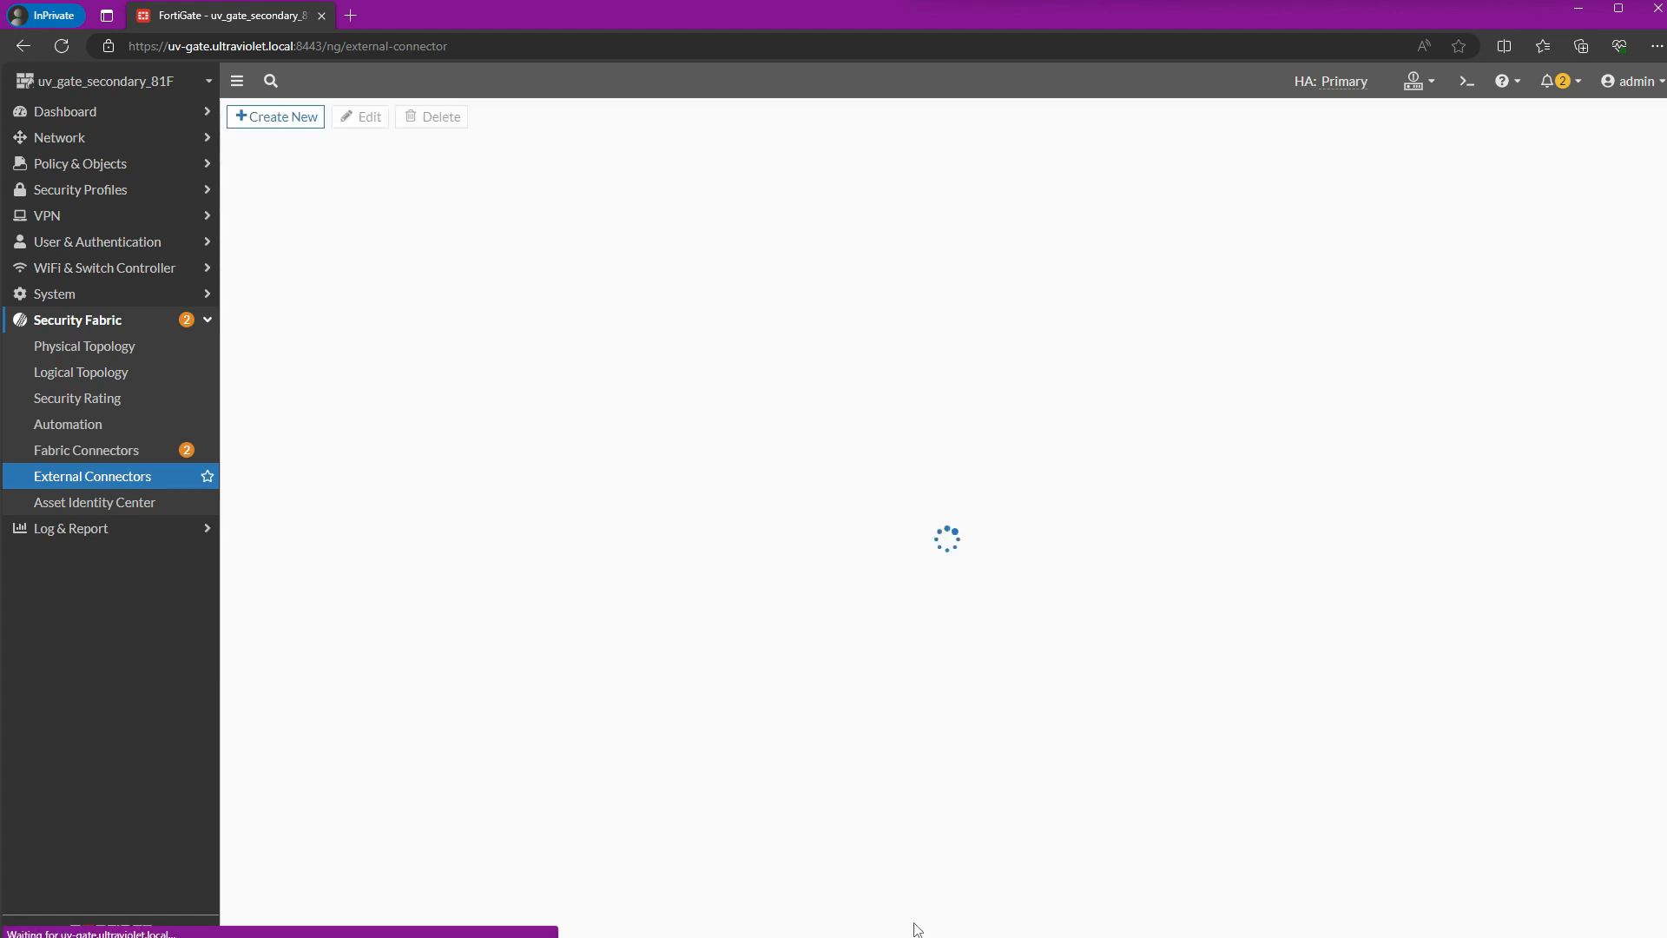
- Refresh the uv_threat_feed connector and check its connection status
{"action": "mouse_move", "coordinate": [474, 549]}
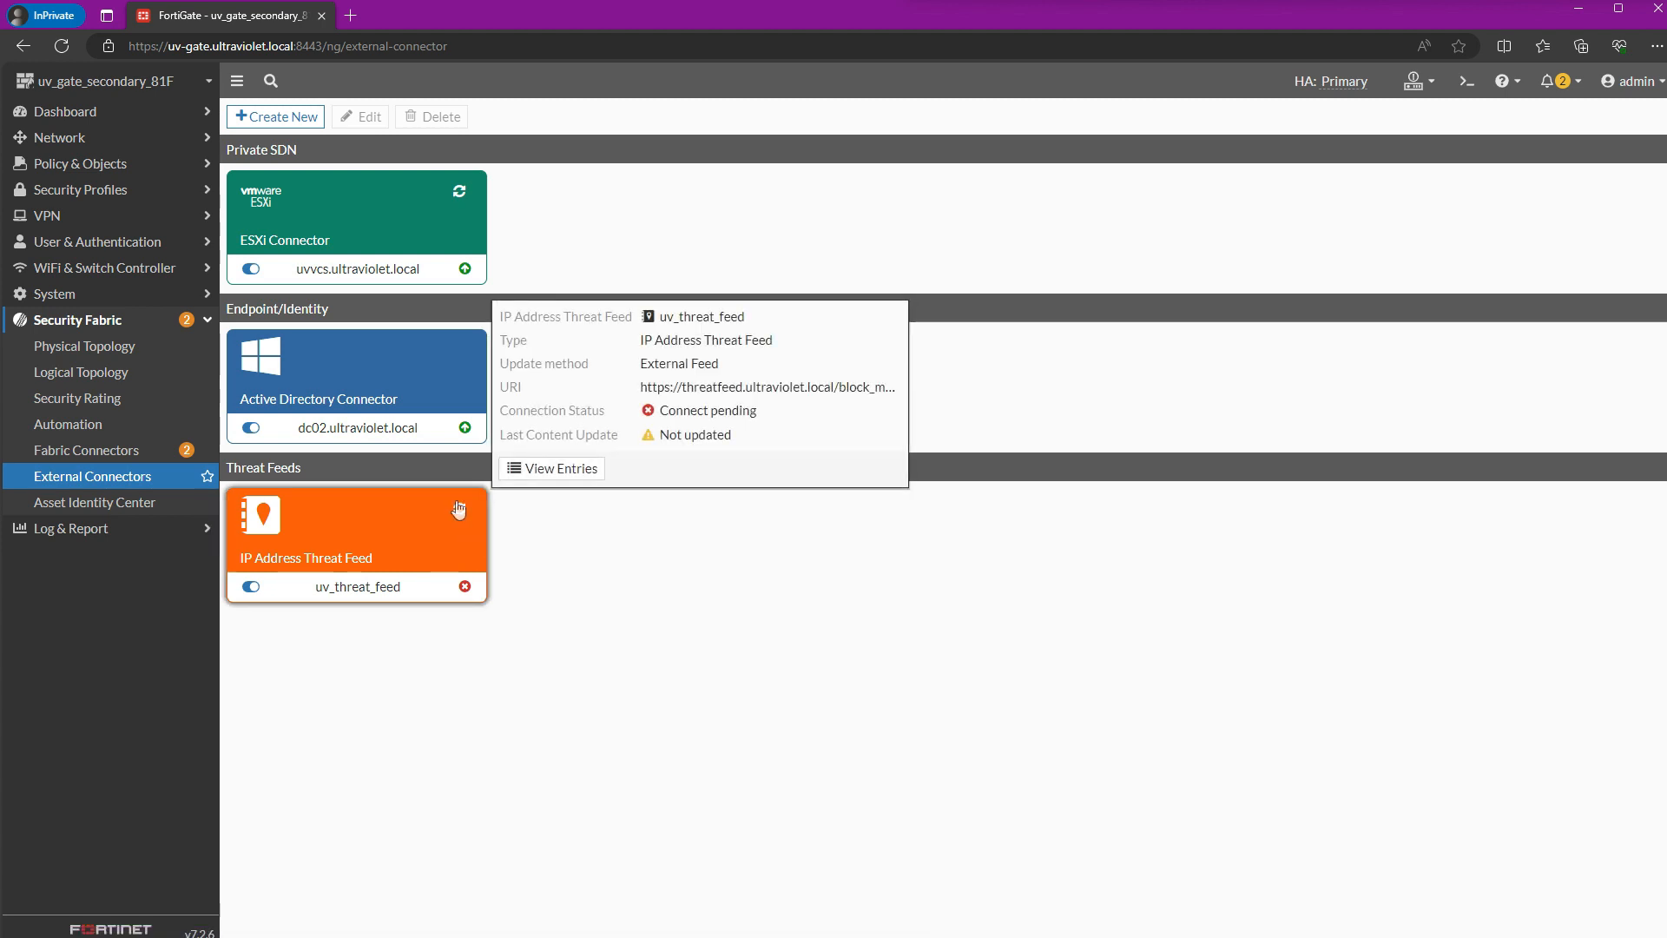
{"action": "left_click", "coordinate": [460, 514]}
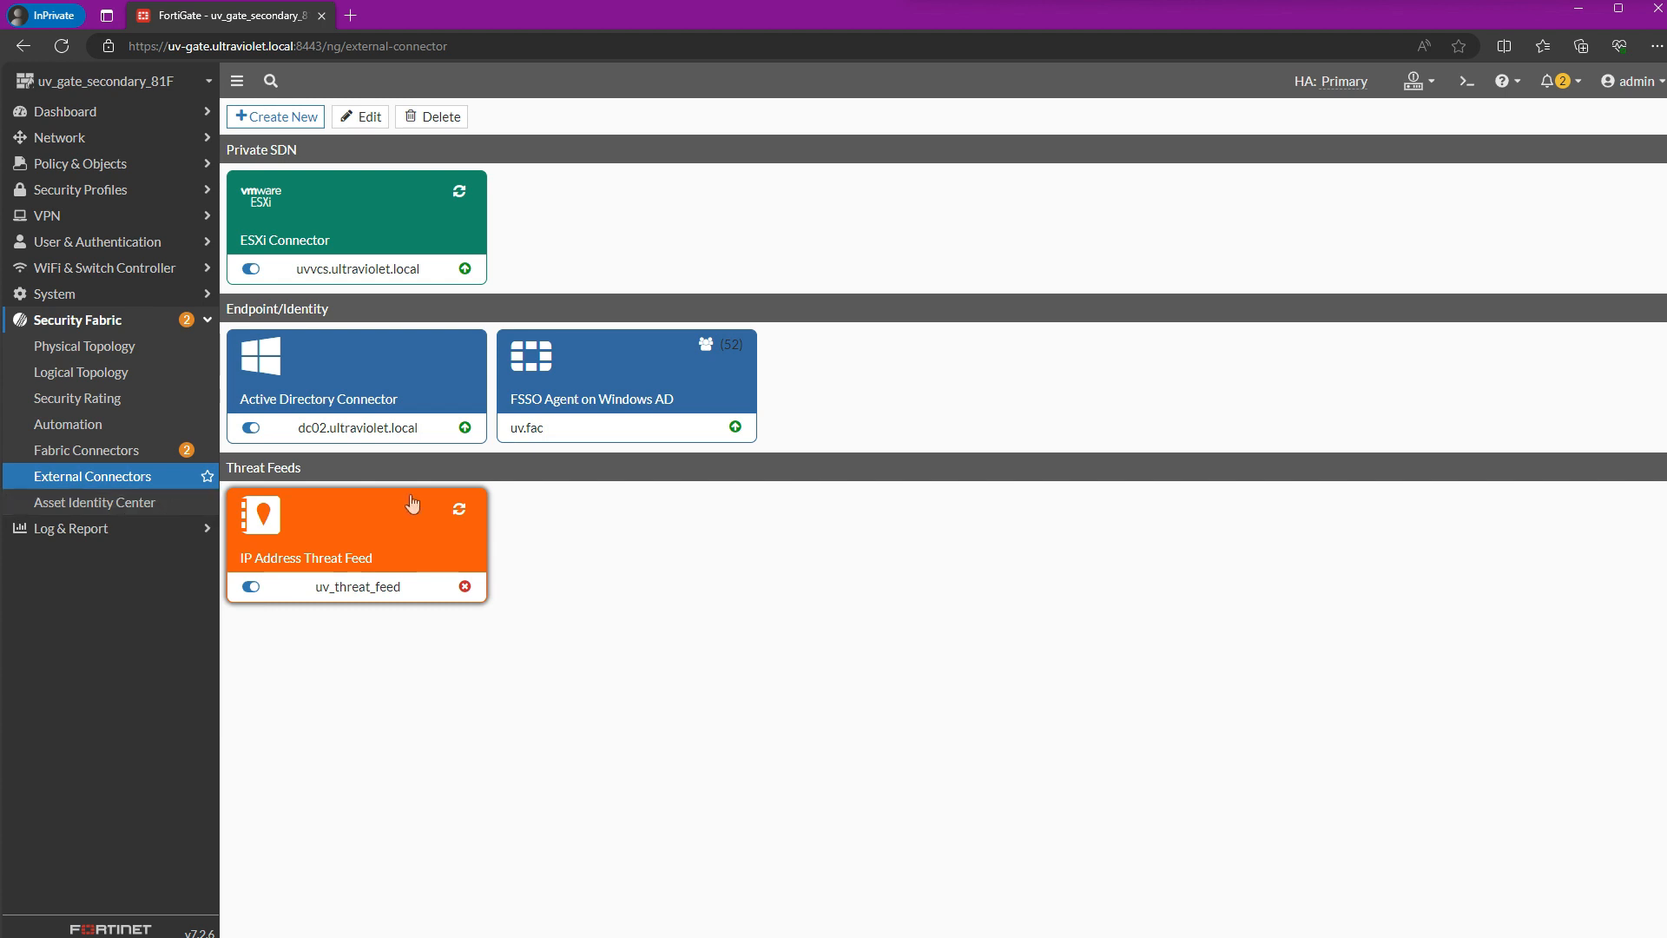
{"action": "left_click", "coordinate": [462, 512]}
{"action": "mouse_move", "coordinate": [398, 513]}
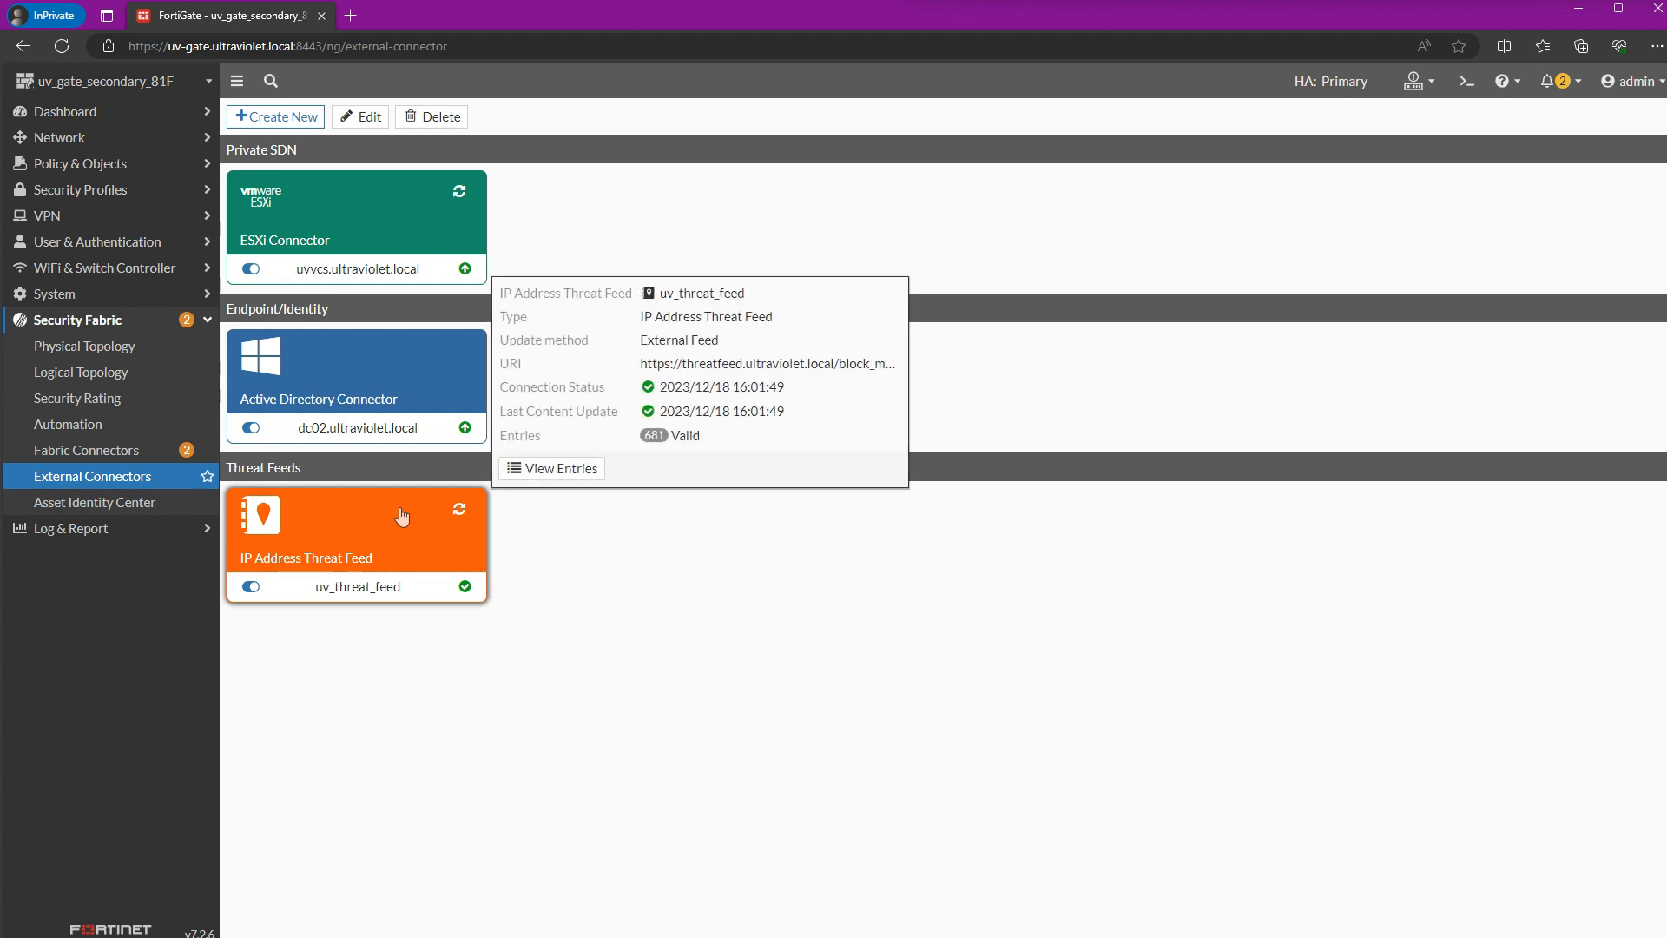
- View the address entries loaded by uv_threat_feed and close the list
{"action": "left_click", "coordinate": [552, 469]}
{"action": "scroll", "coordinate": [975, 395], "scroll_direction": "down", "scroll_amount": 15}
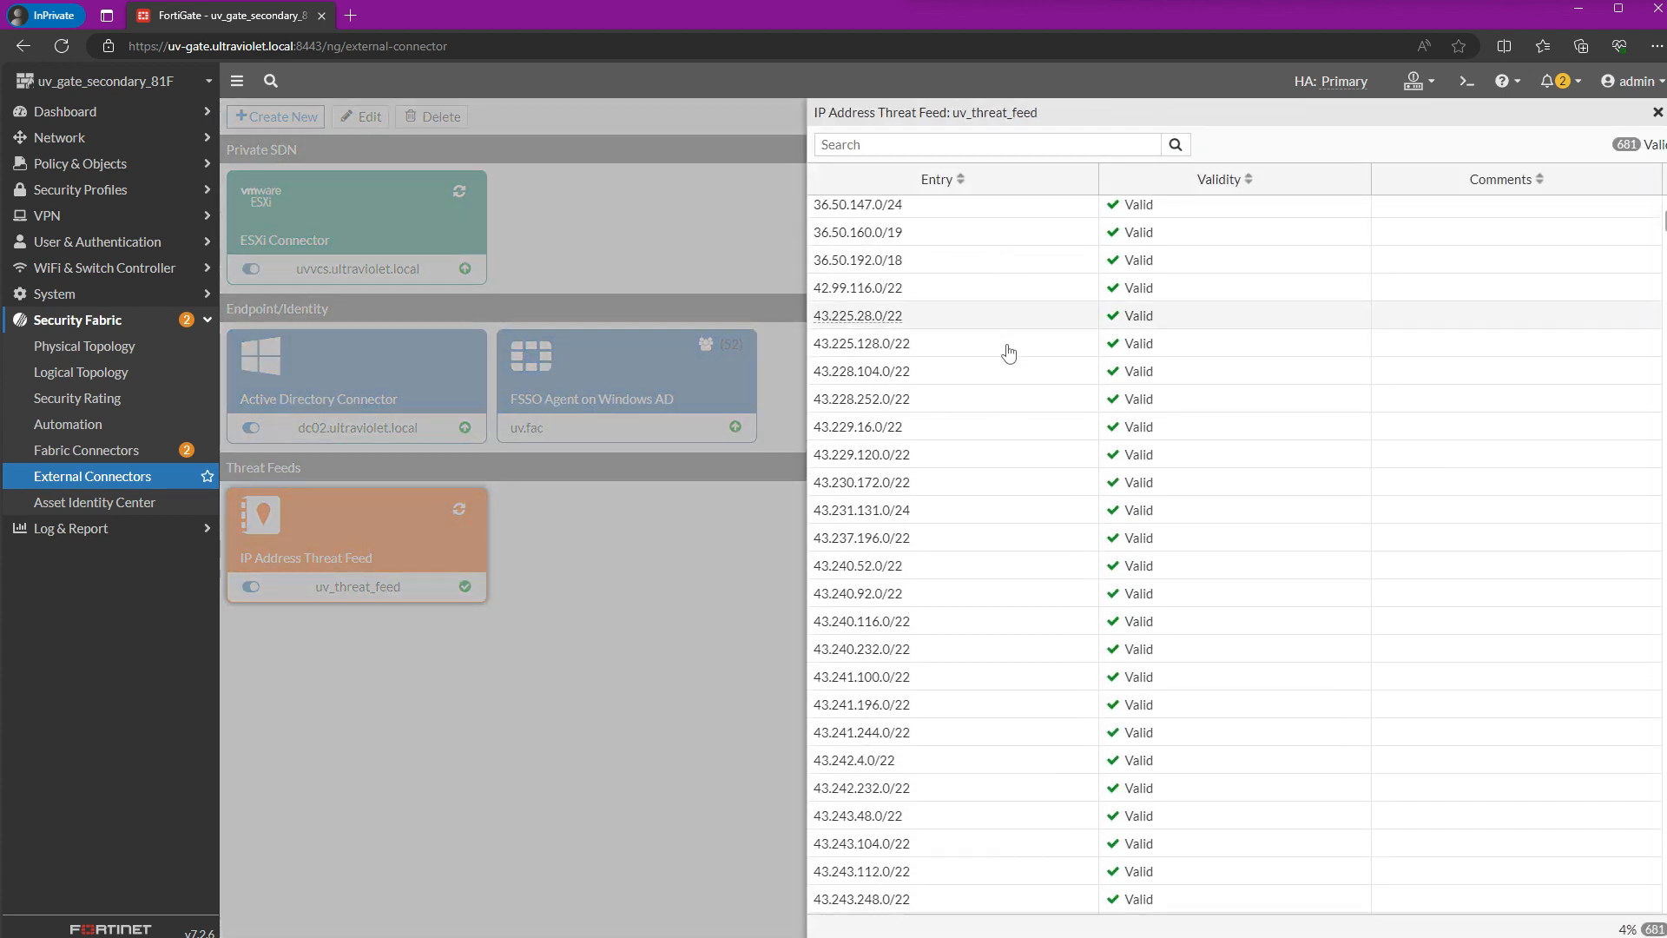
{"action": "scroll", "coordinate": [1008, 351], "scroll_direction": "up", "scroll_amount": 5}
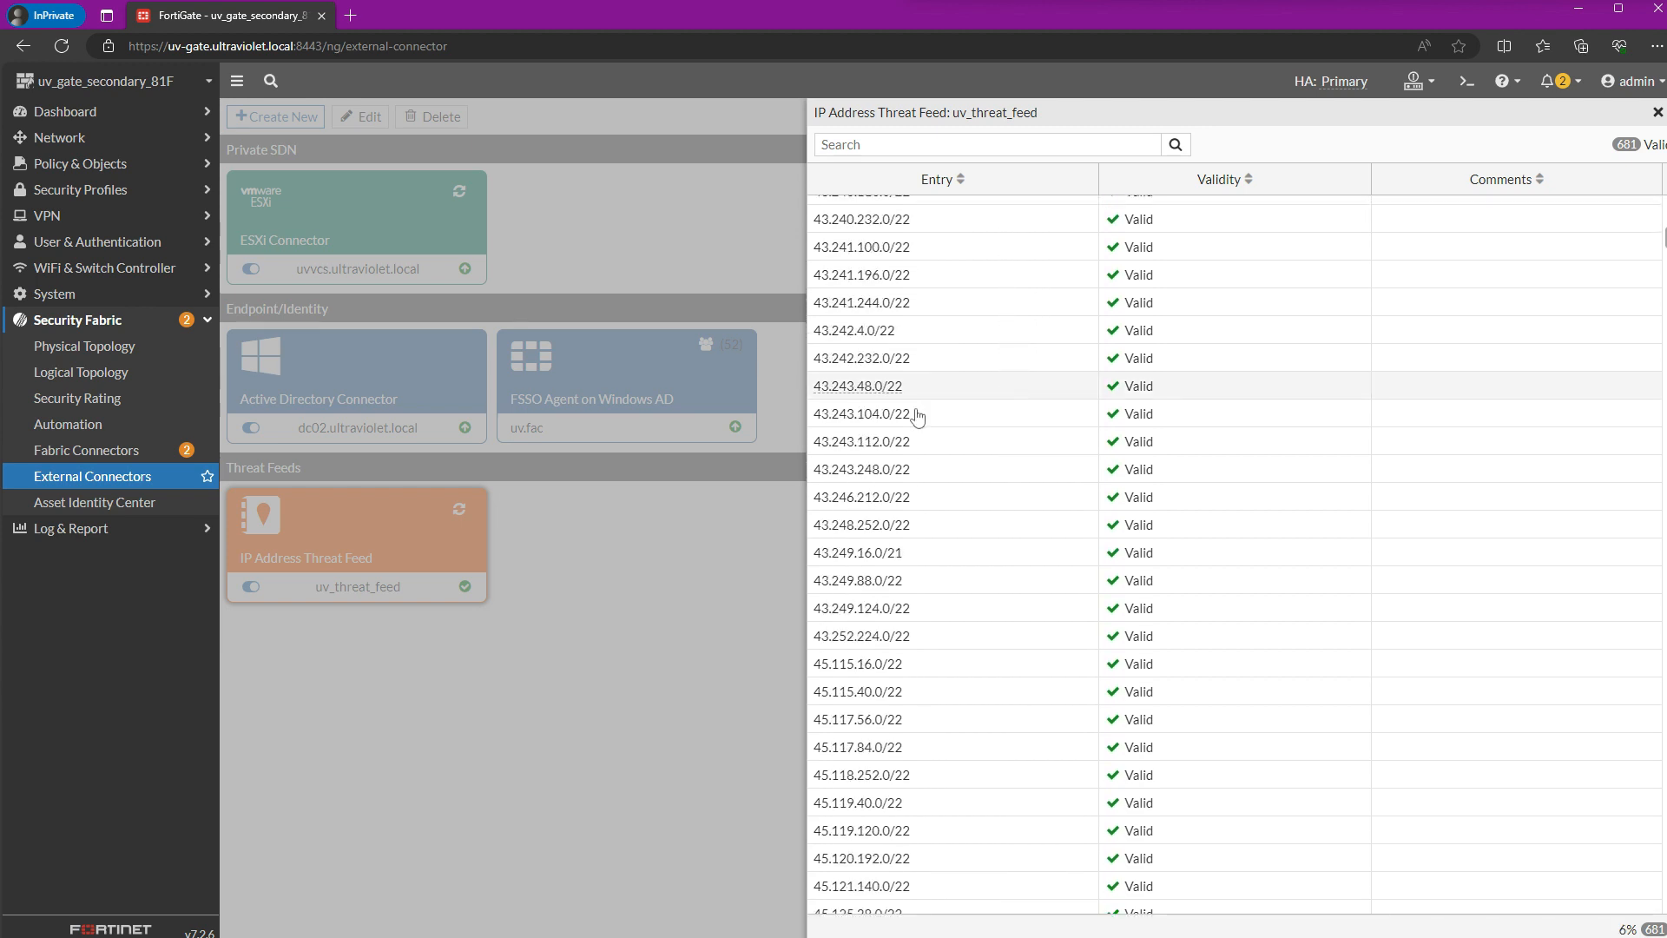
{"action": "left_click", "coordinate": [1658, 112]}
- Copy the resource URI from the uv_threat_feed connector's settings and open it in a new browser tab
{"action": "double_click", "coordinate": [445, 518]}
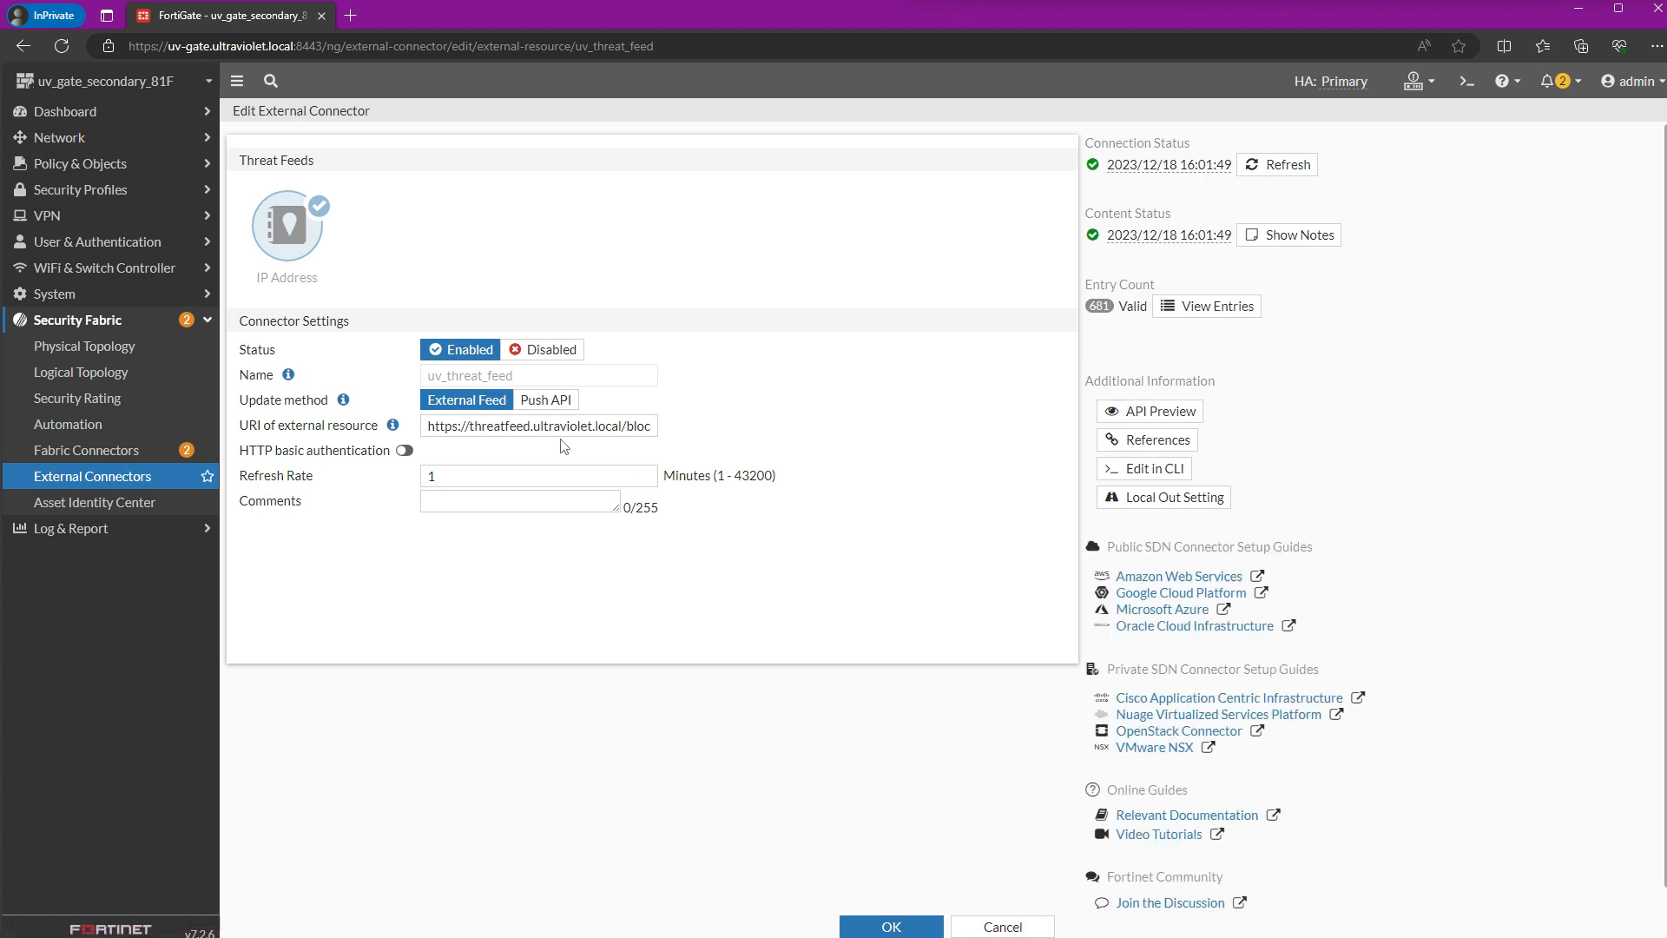
{"action": "triple_click", "coordinate": [560, 426]}
{"action": "key", "text": "ctrl+c"}
{"action": "key", "text": "ctrl+t"}
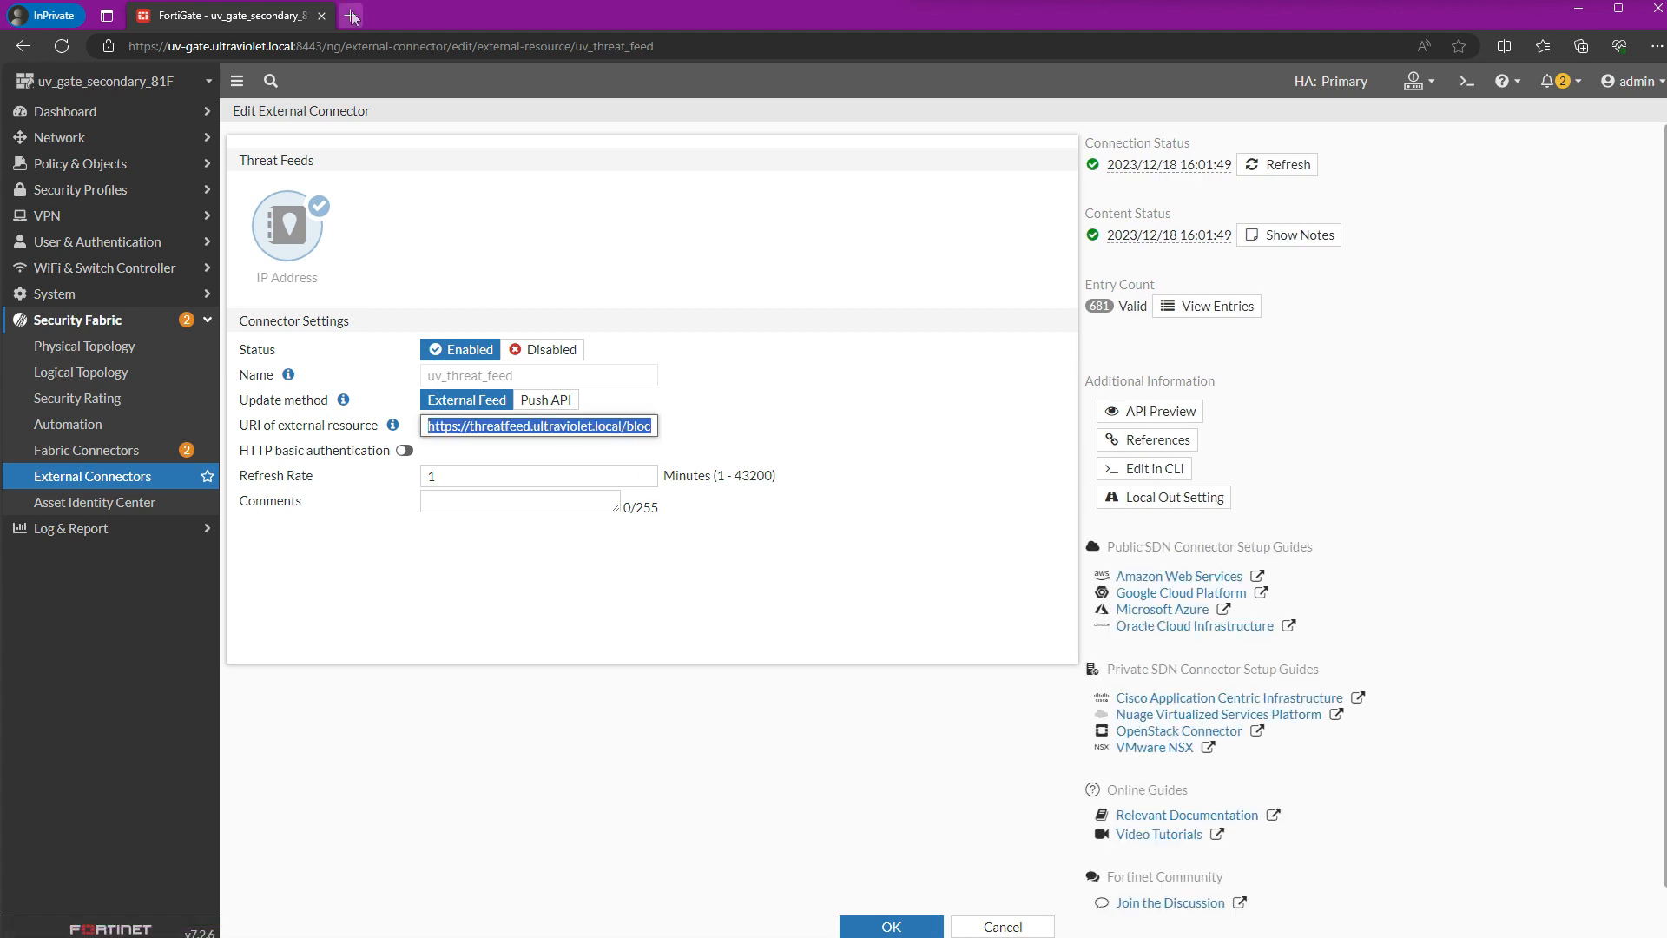
{"action": "key", "text": "ctrl+v"}
{"action": "key", "text": "Return"}
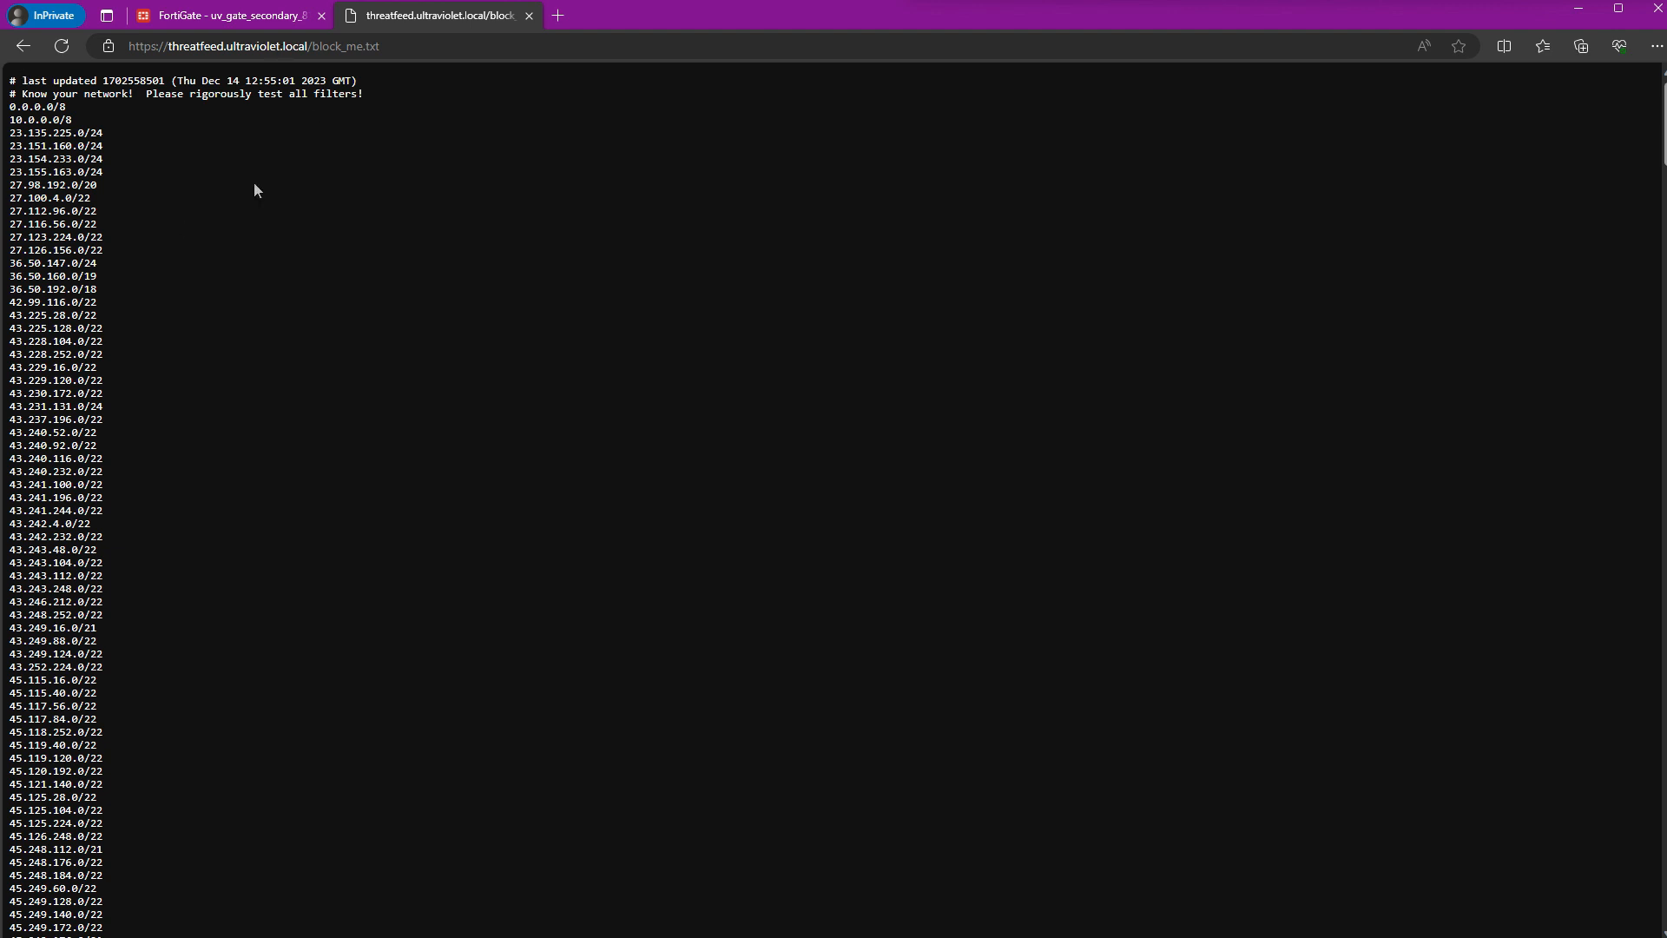
- Examine the file name, comment lines and address entries of block_me.txt, and leave the connector's settings without saving
{"action": "left_click_drag", "start_coordinate": [380, 46], "coordinate": [339, 48]}
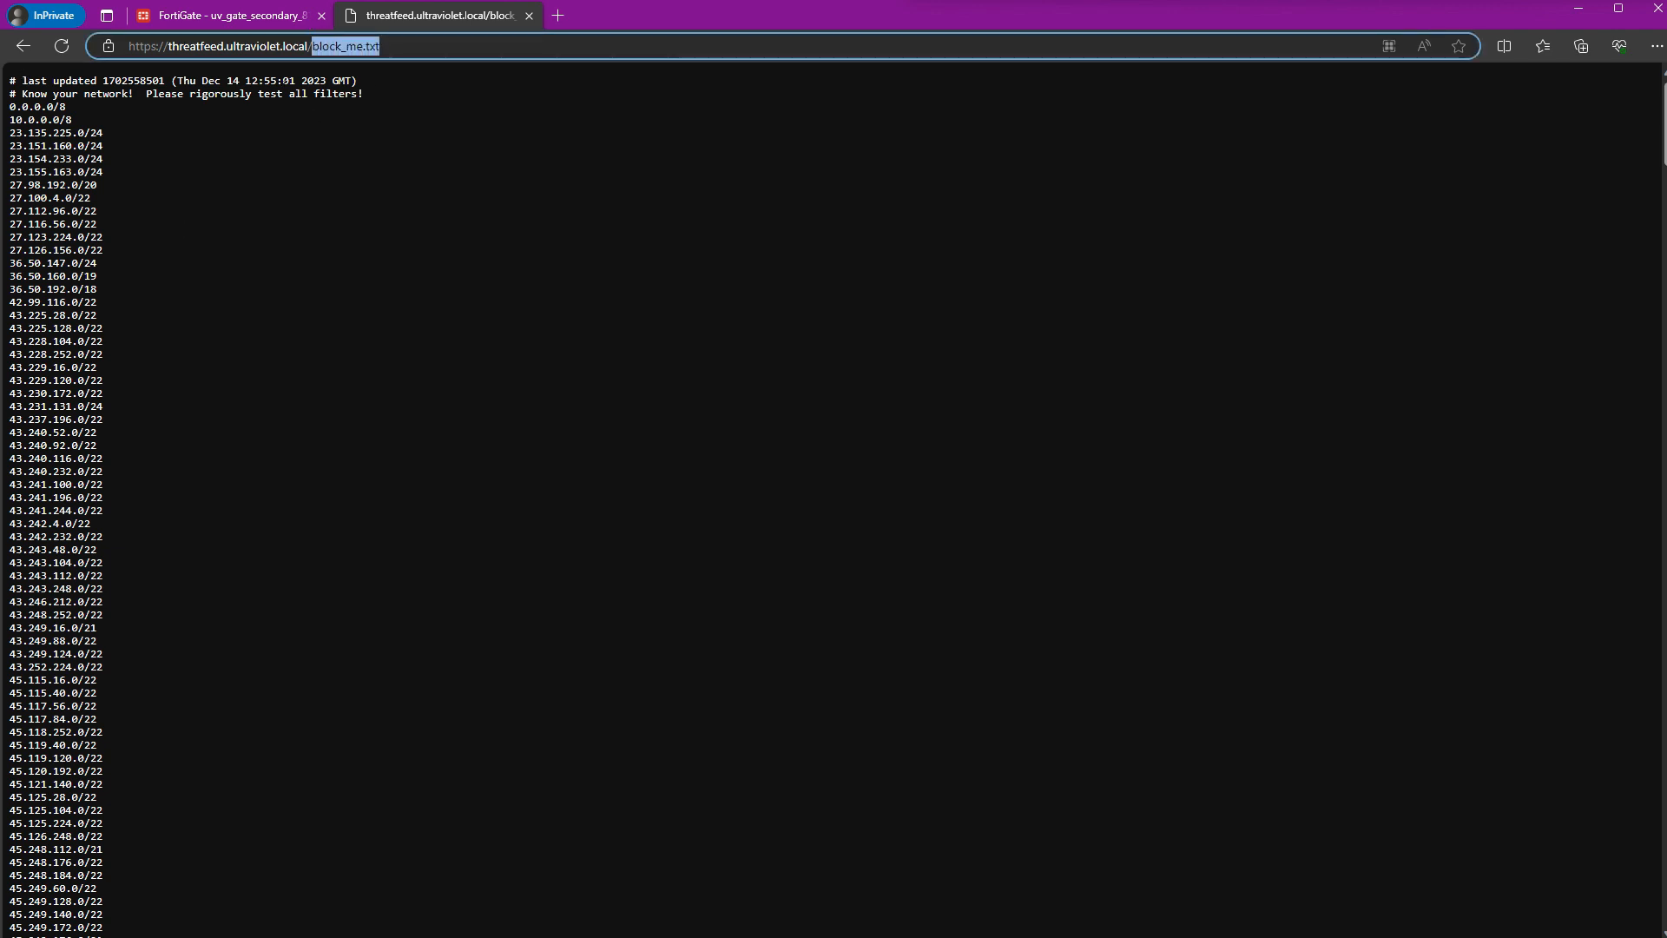
{"action": "left_click", "coordinate": [128, 193]}
{"action": "scroll", "coordinate": [129, 193], "scroll_direction": "down", "scroll_amount": 4}
{"action": "scroll", "coordinate": [130, 191], "scroll_direction": "up", "scroll_amount": 5}
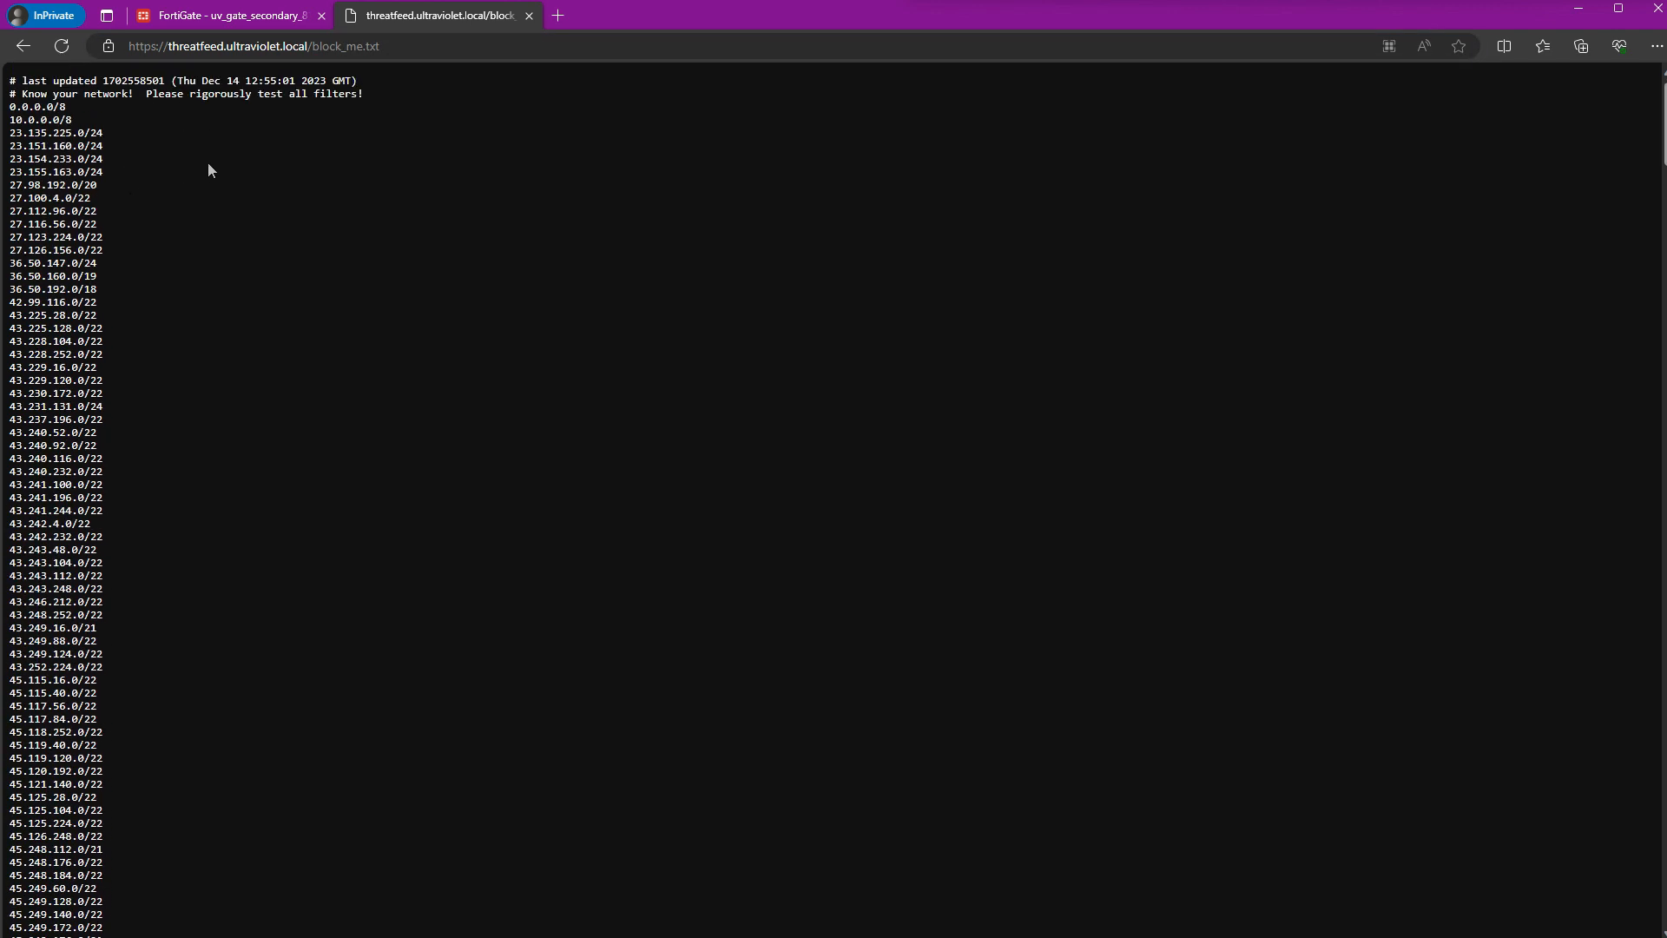
{"action": "left_click", "coordinate": [263, 21]}
{"action": "left_click", "coordinate": [434, 21]}
{"action": "scroll", "coordinate": [353, 226], "scroll_direction": "down", "scroll_amount": 6}
{"action": "left_click", "coordinate": [270, 17]}
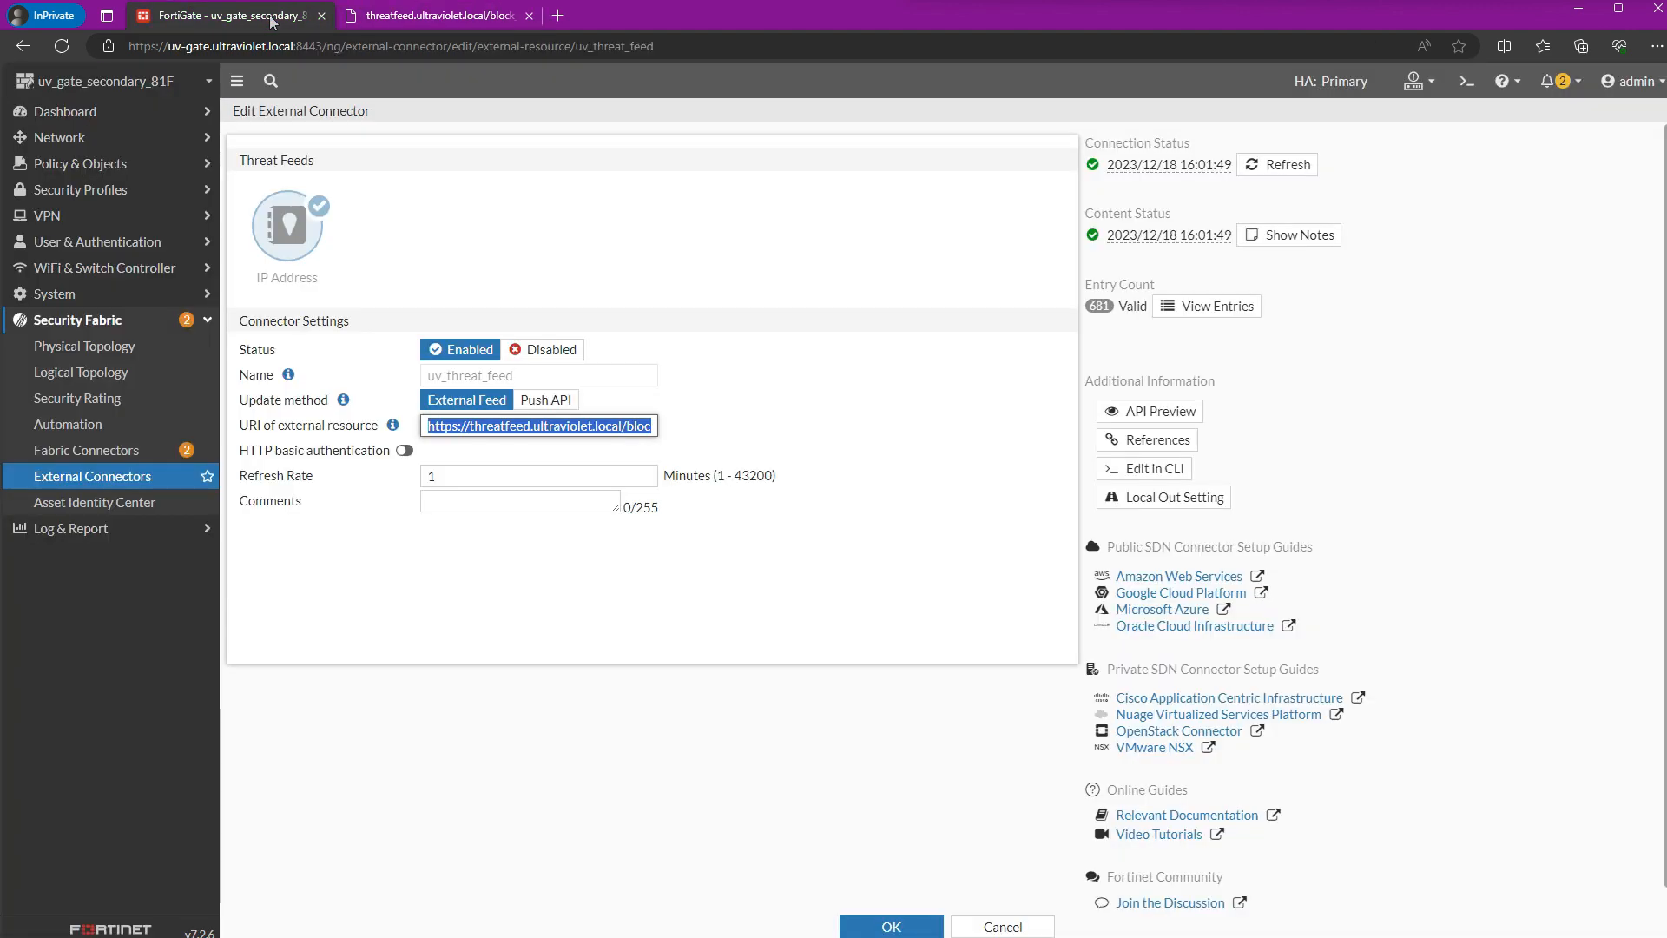
{"action": "left_click", "coordinate": [411, 15]}
{"action": "scroll", "coordinate": [365, 156], "scroll_direction": "up", "scroll_amount": 6}
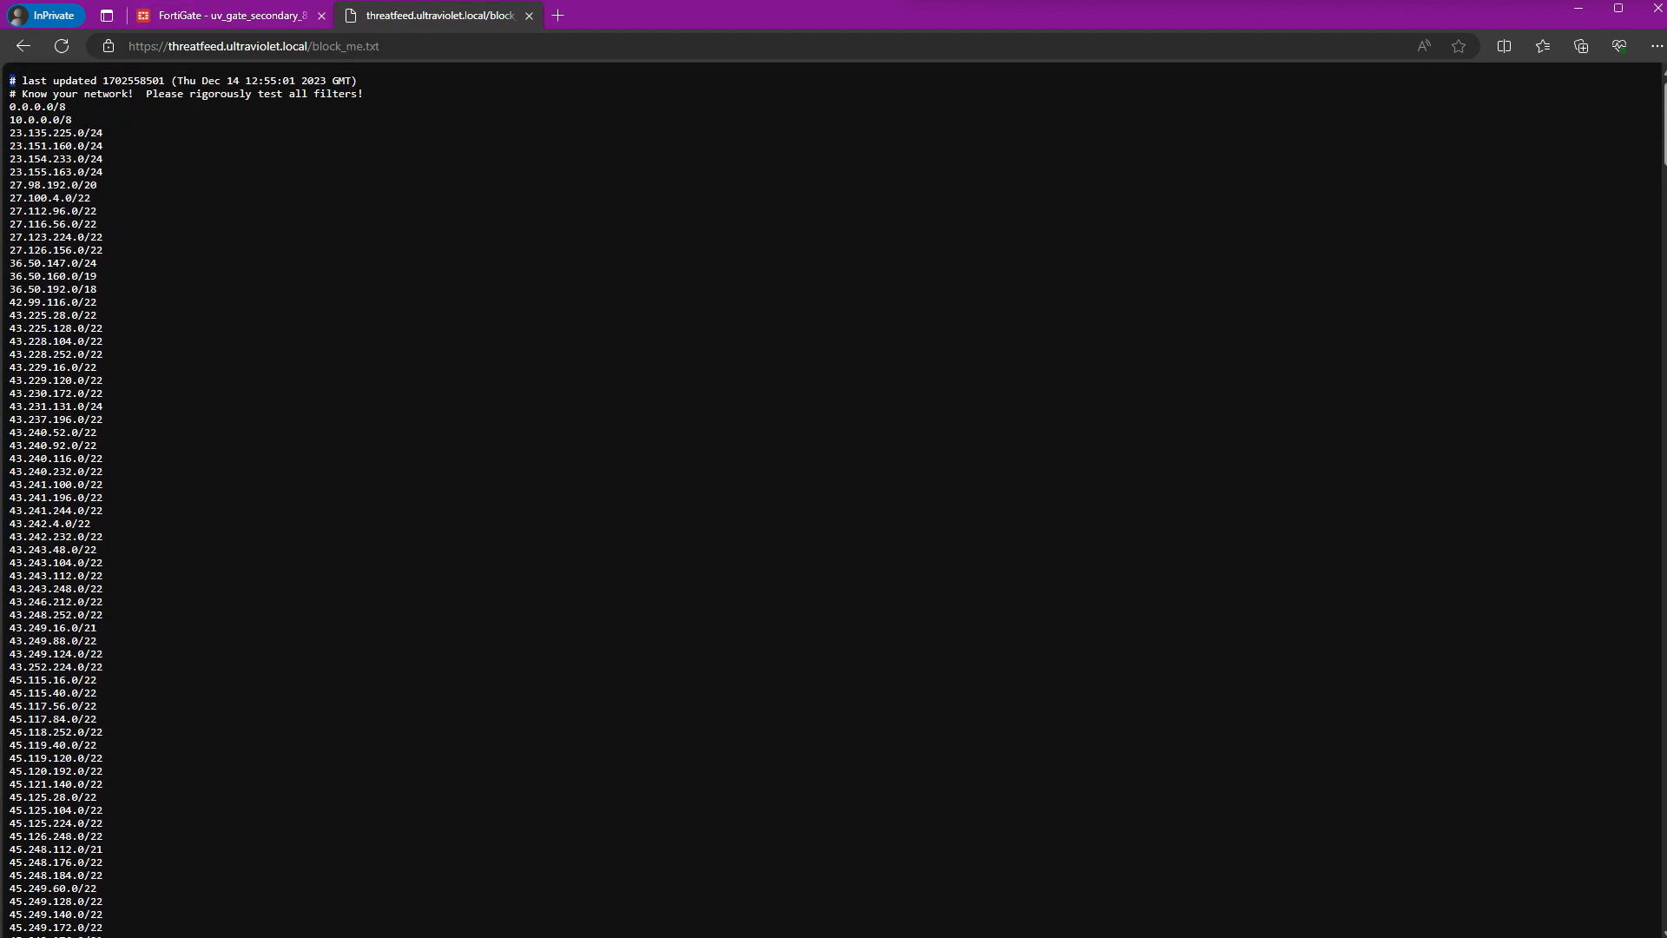
{"action": "triple_click", "coordinate": [11, 80]}
{"action": "left_click", "coordinate": [13, 99]}
{"action": "left_click_drag", "start_coordinate": [10, 94], "coordinate": [29, 94]}
{"action": "left_click", "coordinate": [24, 95]}
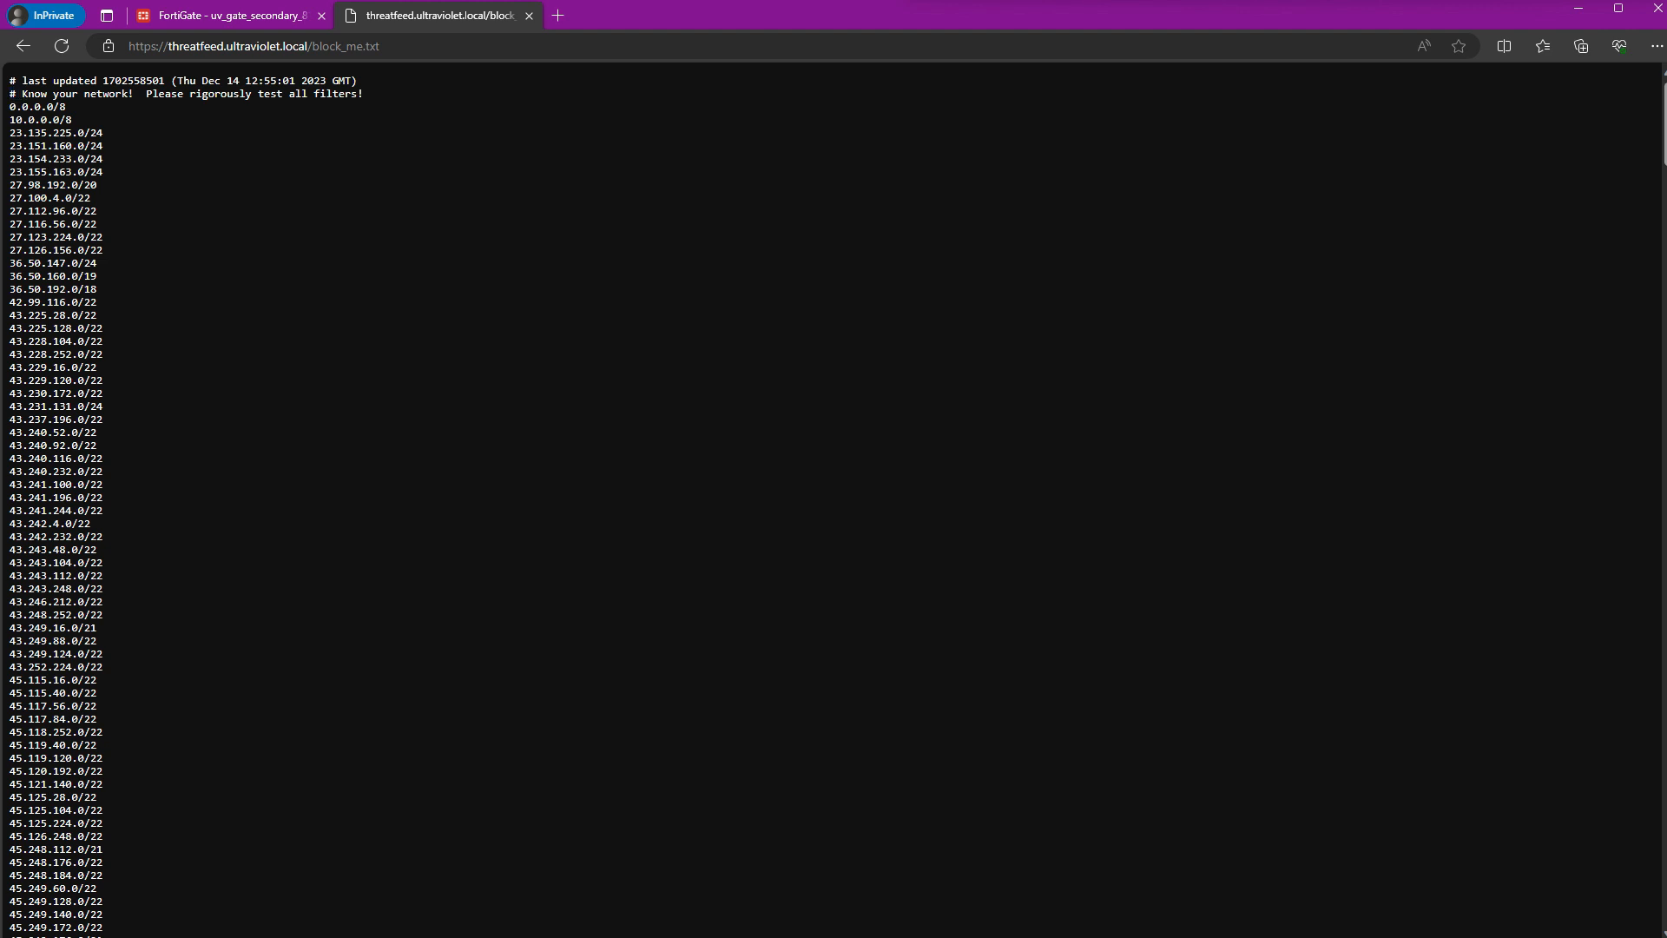
{"action": "left_click", "coordinate": [233, 23]}
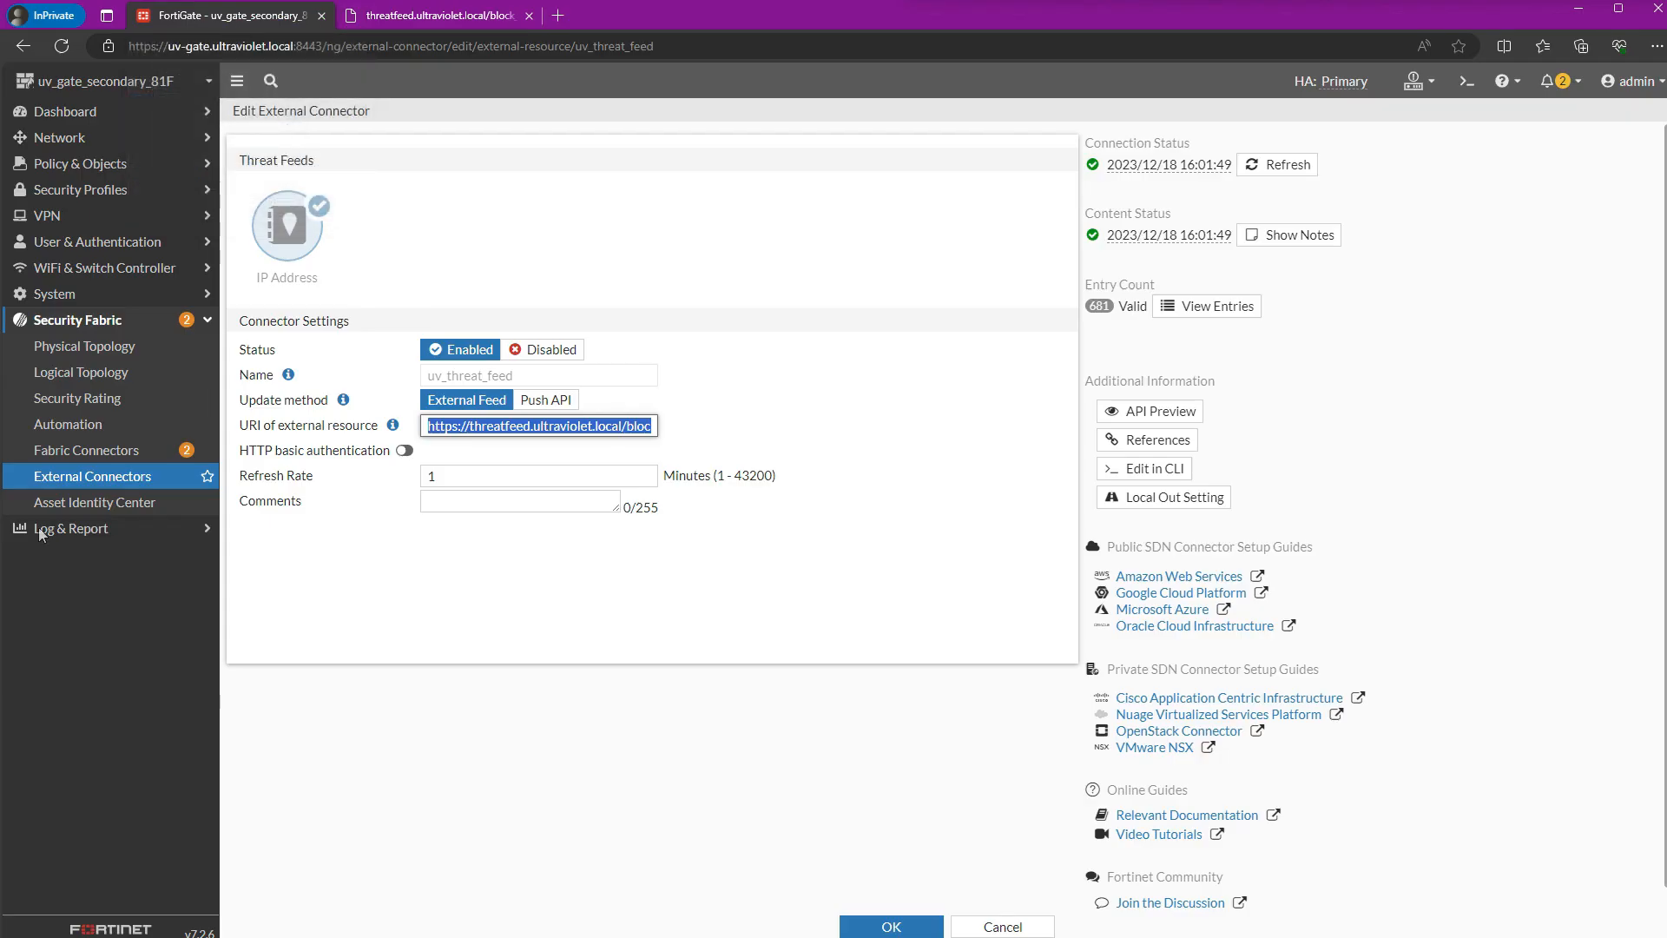
{"action": "left_click", "coordinate": [1006, 926]}
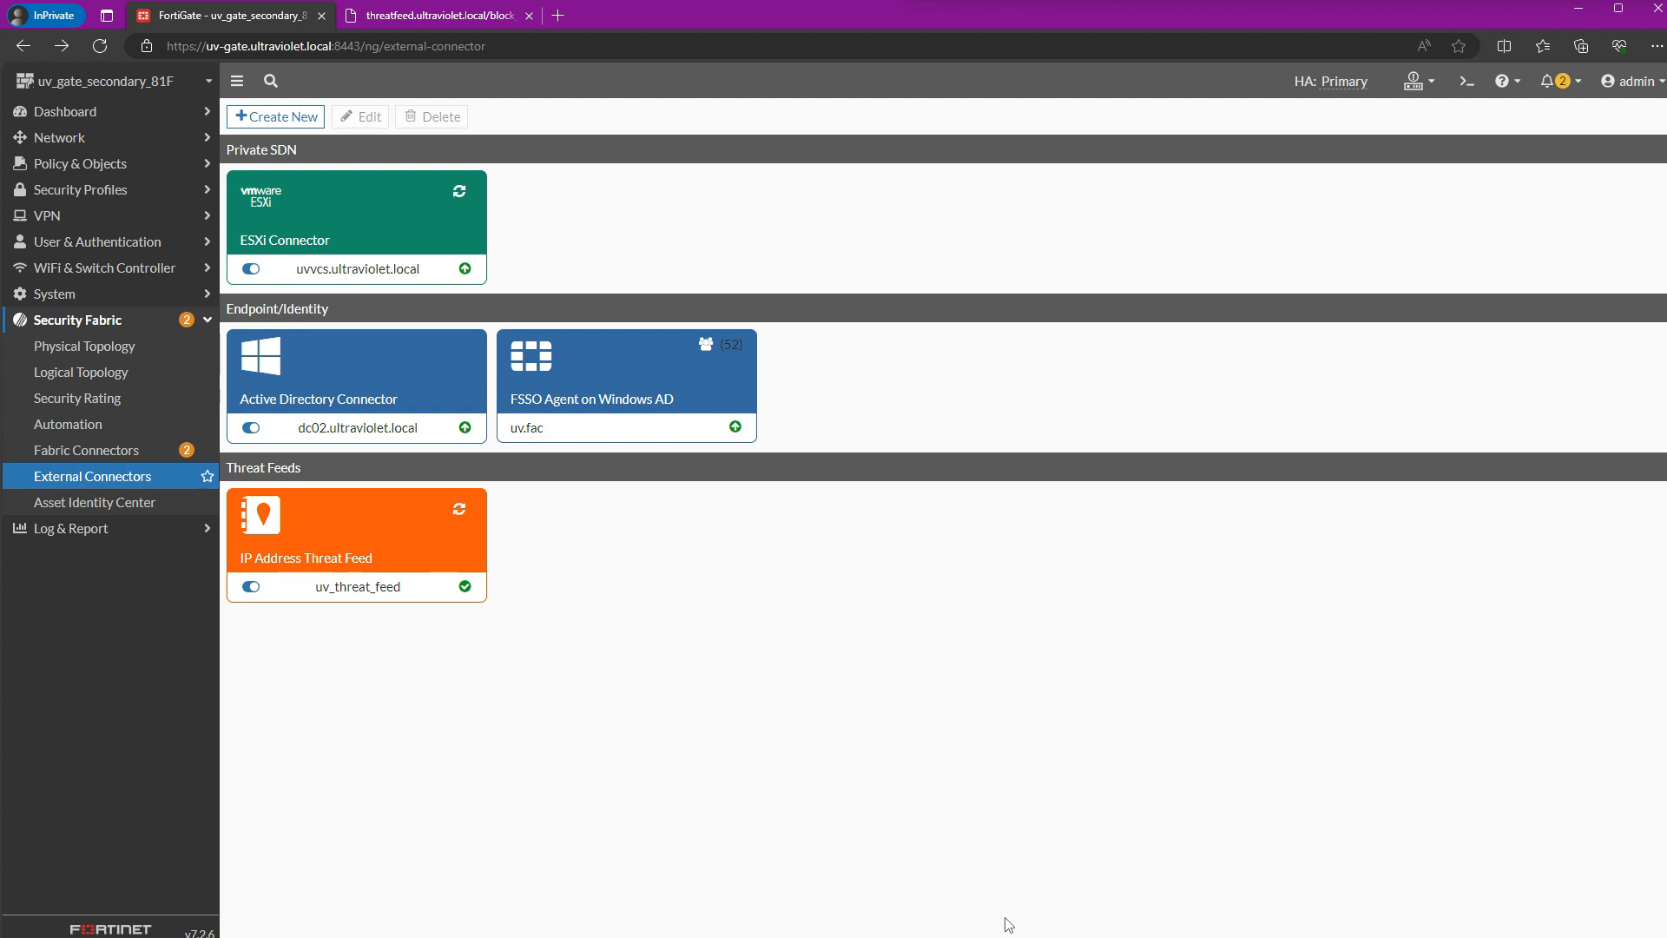
- Start a new firewall policy and name it block_threat_feed_traffic
{"action": "left_click", "coordinate": [143, 164]}
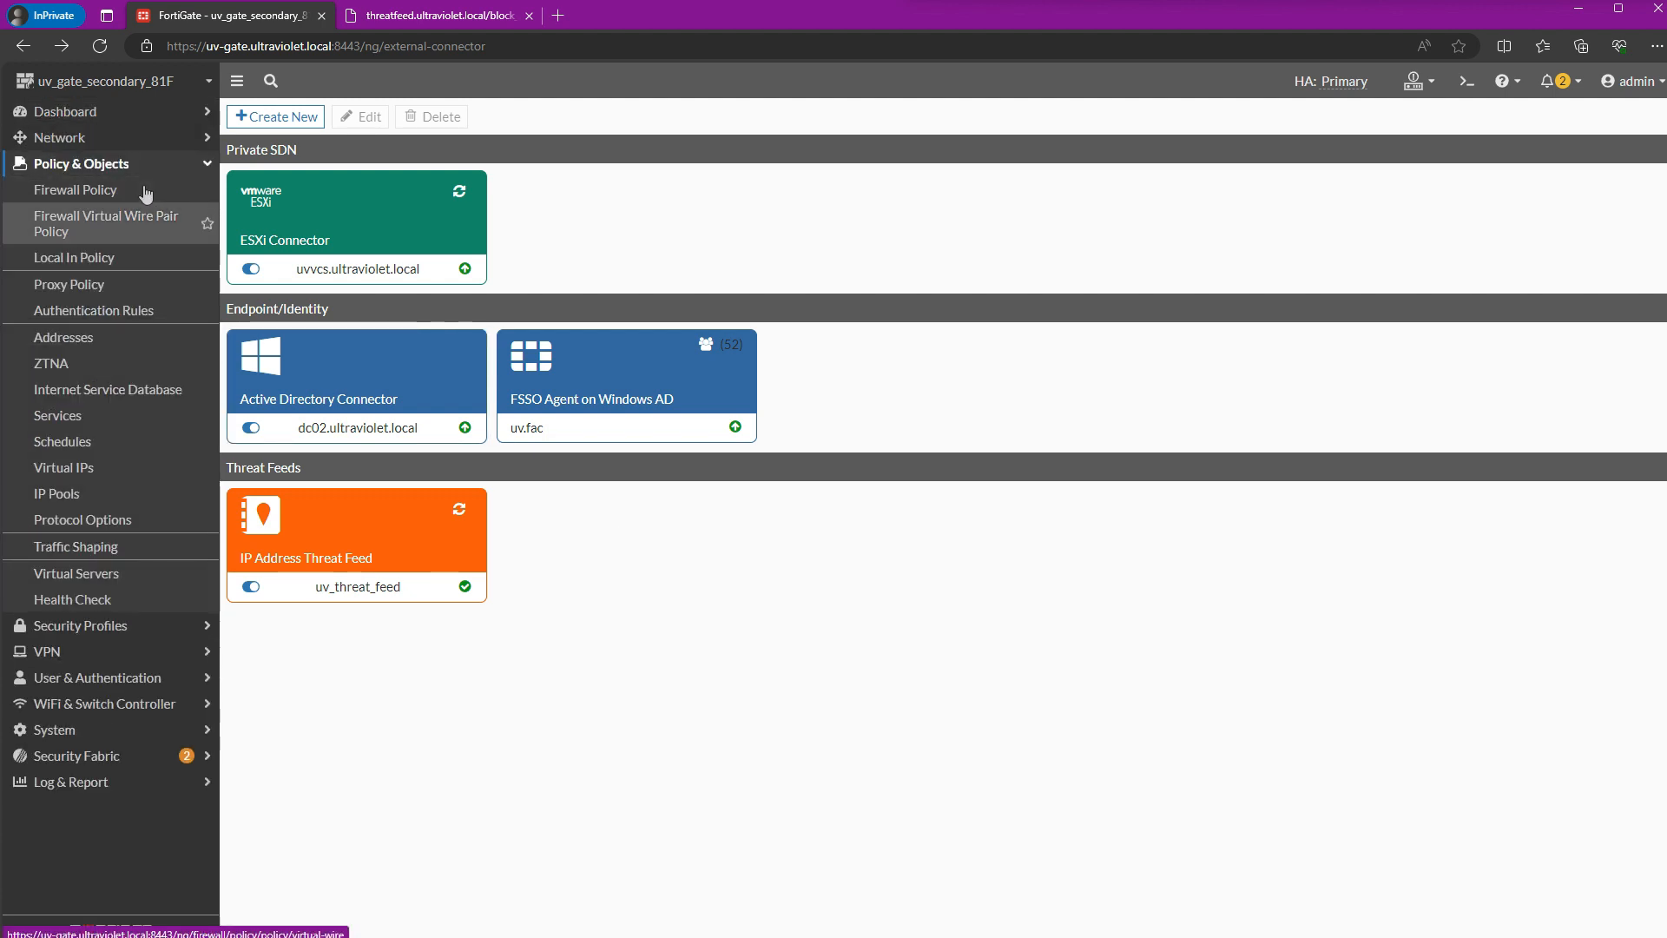
{"action": "left_click", "coordinate": [146, 191]}
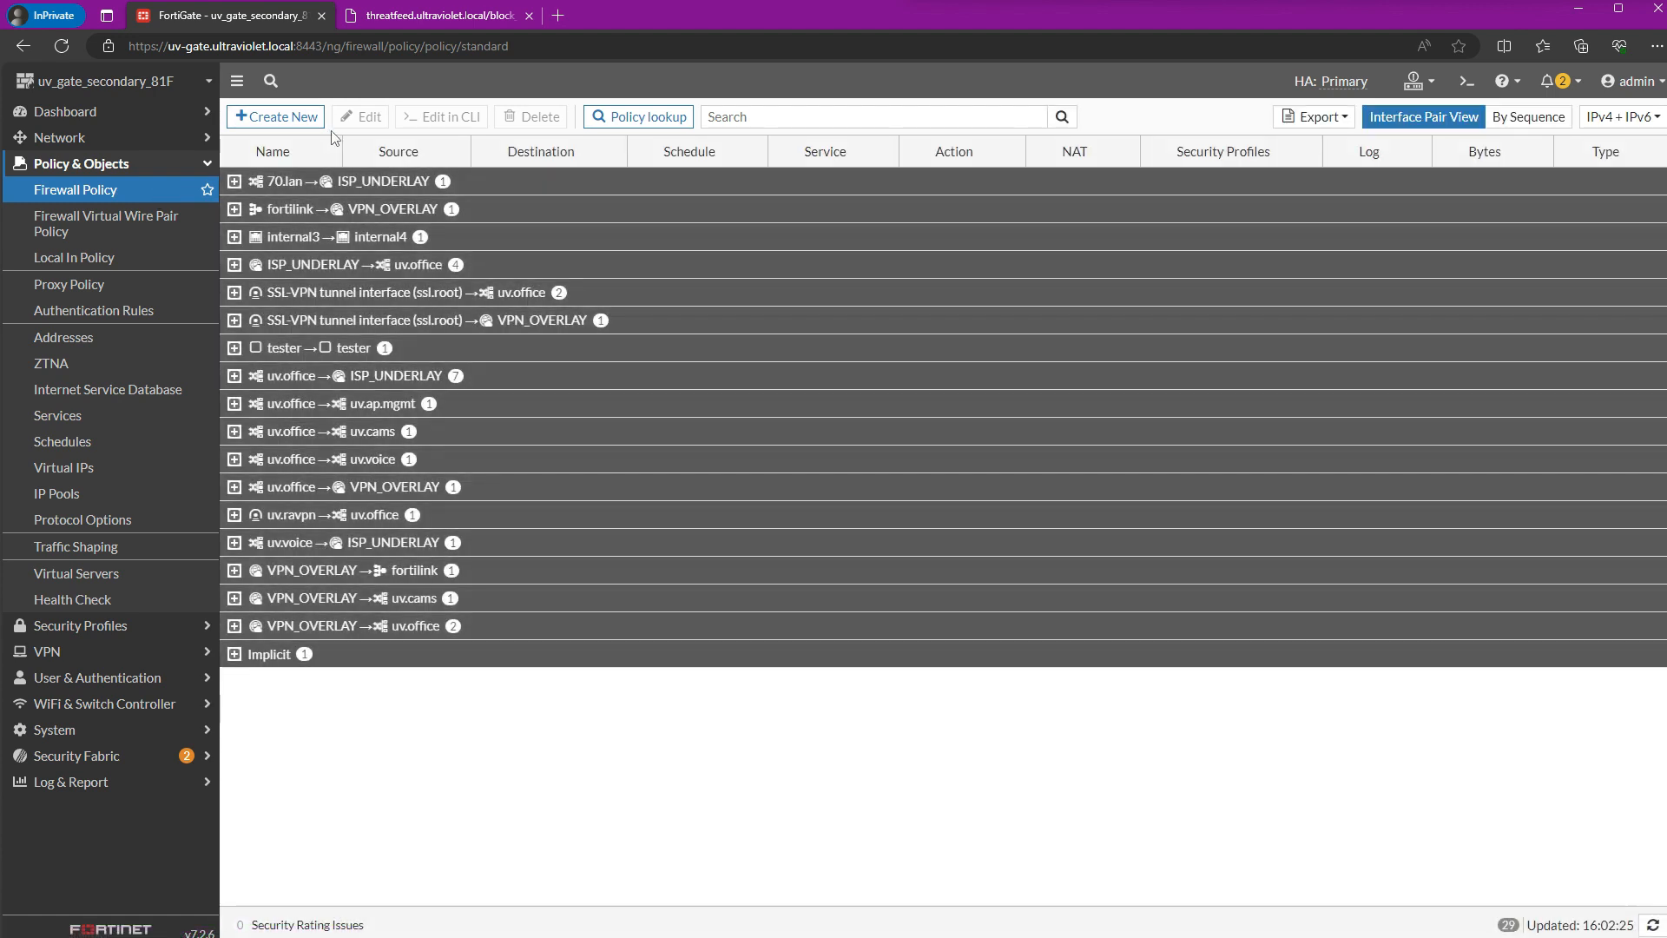
{"action": "left_click", "coordinate": [278, 122]}
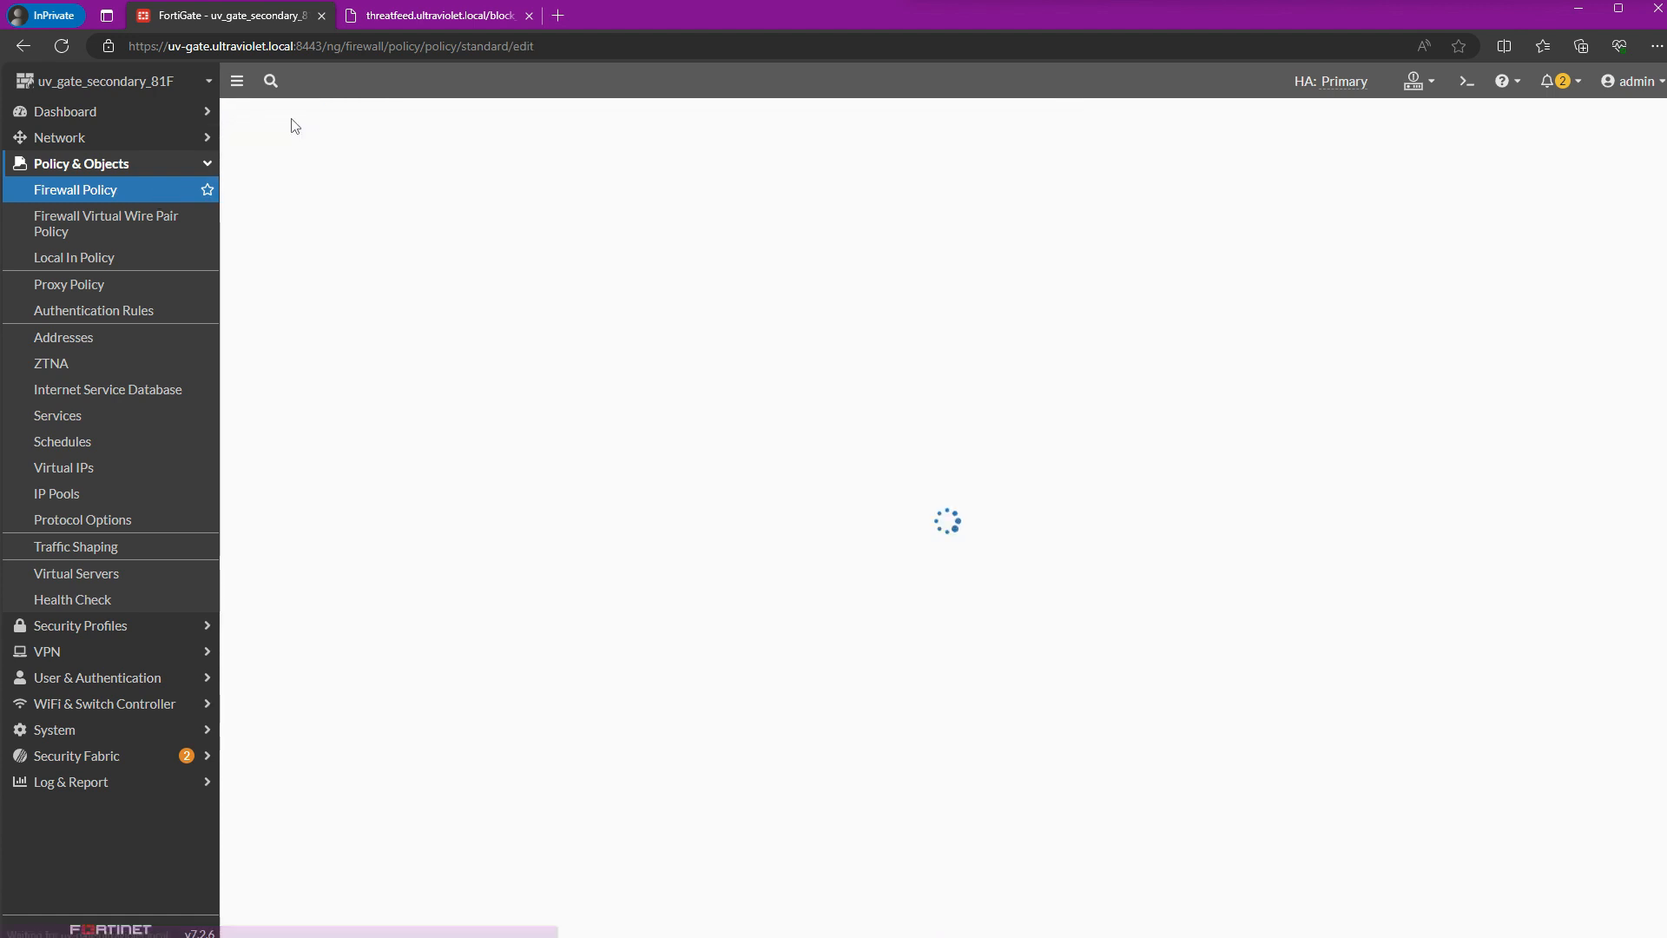
{"action": "left_click", "coordinate": [495, 167]}
{"action": "type", "text": "block_threat_feed"}
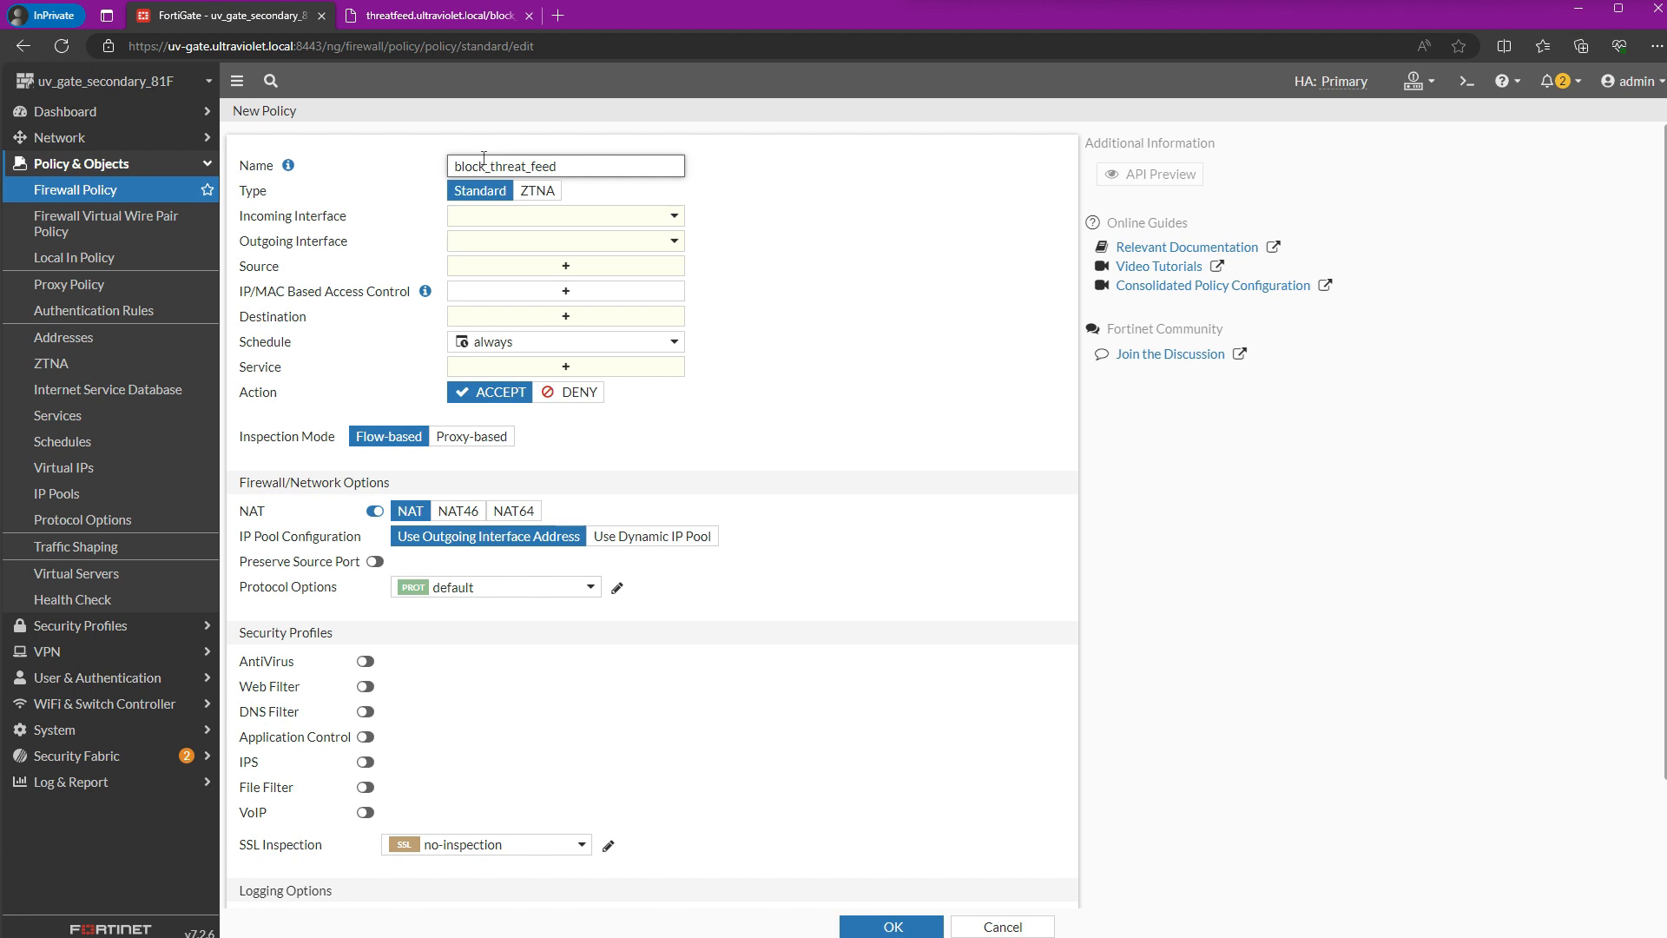
{"action": "type", "text": "_Traffic"}
{"action": "key", "text": "BackSpace"}
{"action": "key", "text": "BackSpace"}
{"action": "key", "text": "BackSpace"}
{"action": "key", "text": "BackSpace"}
{"action": "key", "text": "BackSpace"}
{"action": "key", "text": "BackSpace"}
{"action": "key", "text": "BackSpace"}
{"action": "type", "text": "traffic"}
- Set the policy's incoming interface to uv.office and its outgoing interface to ISP_UNDERLAY
{"action": "left_click", "coordinate": [608, 216]}
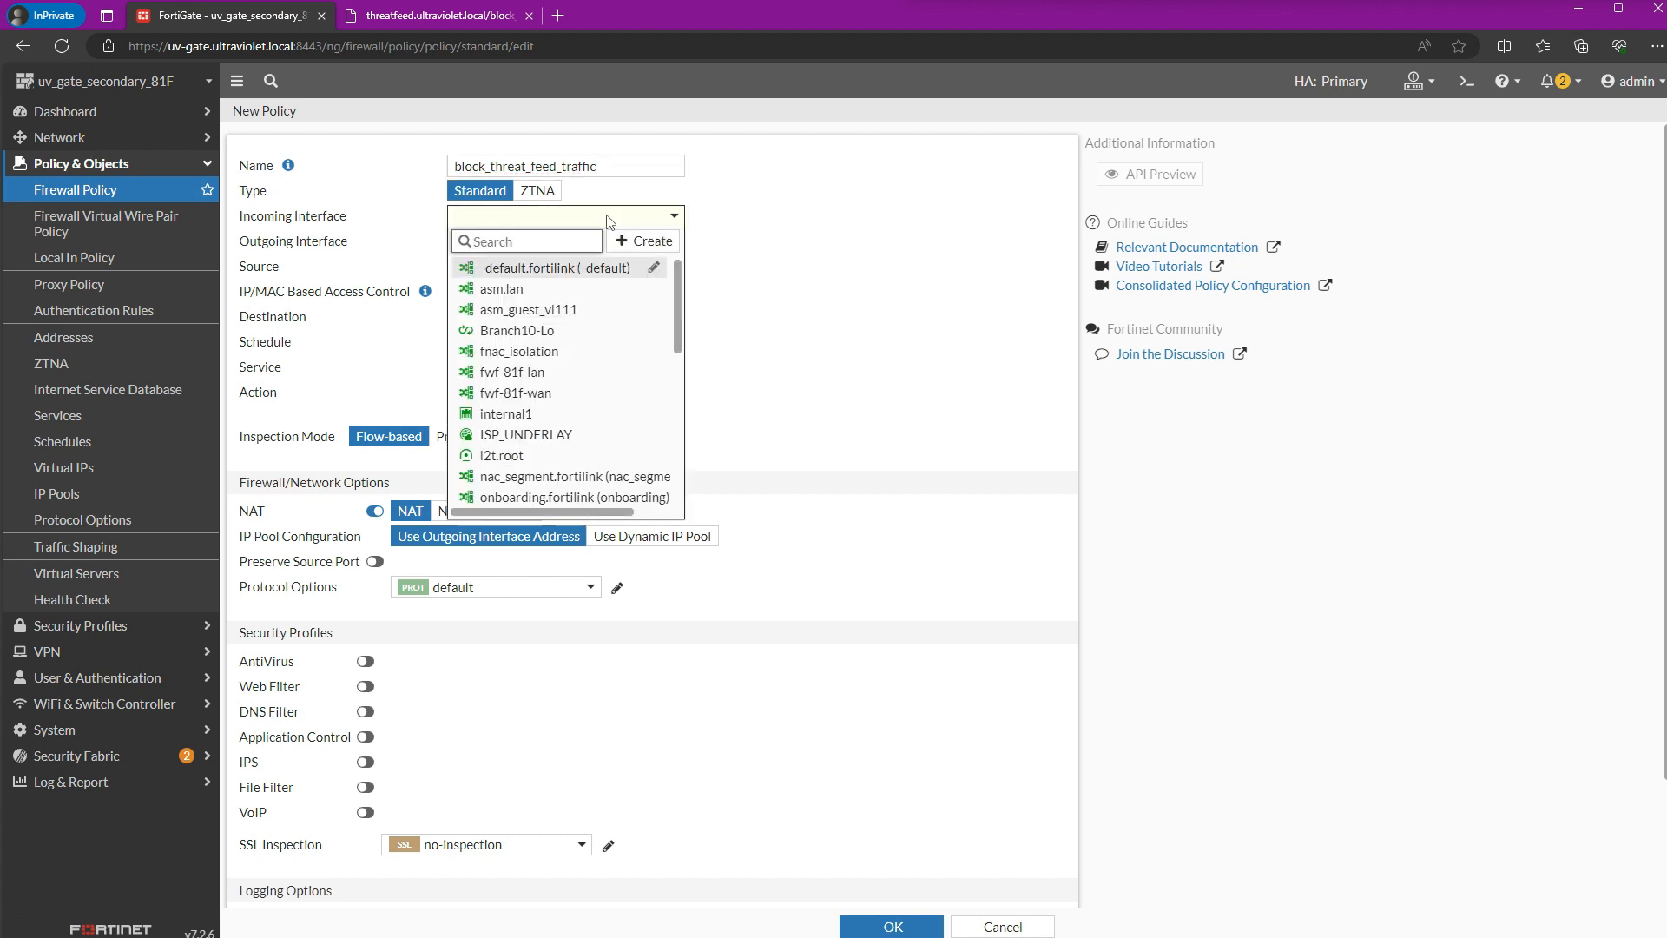
{"action": "scroll", "coordinate": [540, 286], "scroll_direction": "down", "scroll_amount": 7}
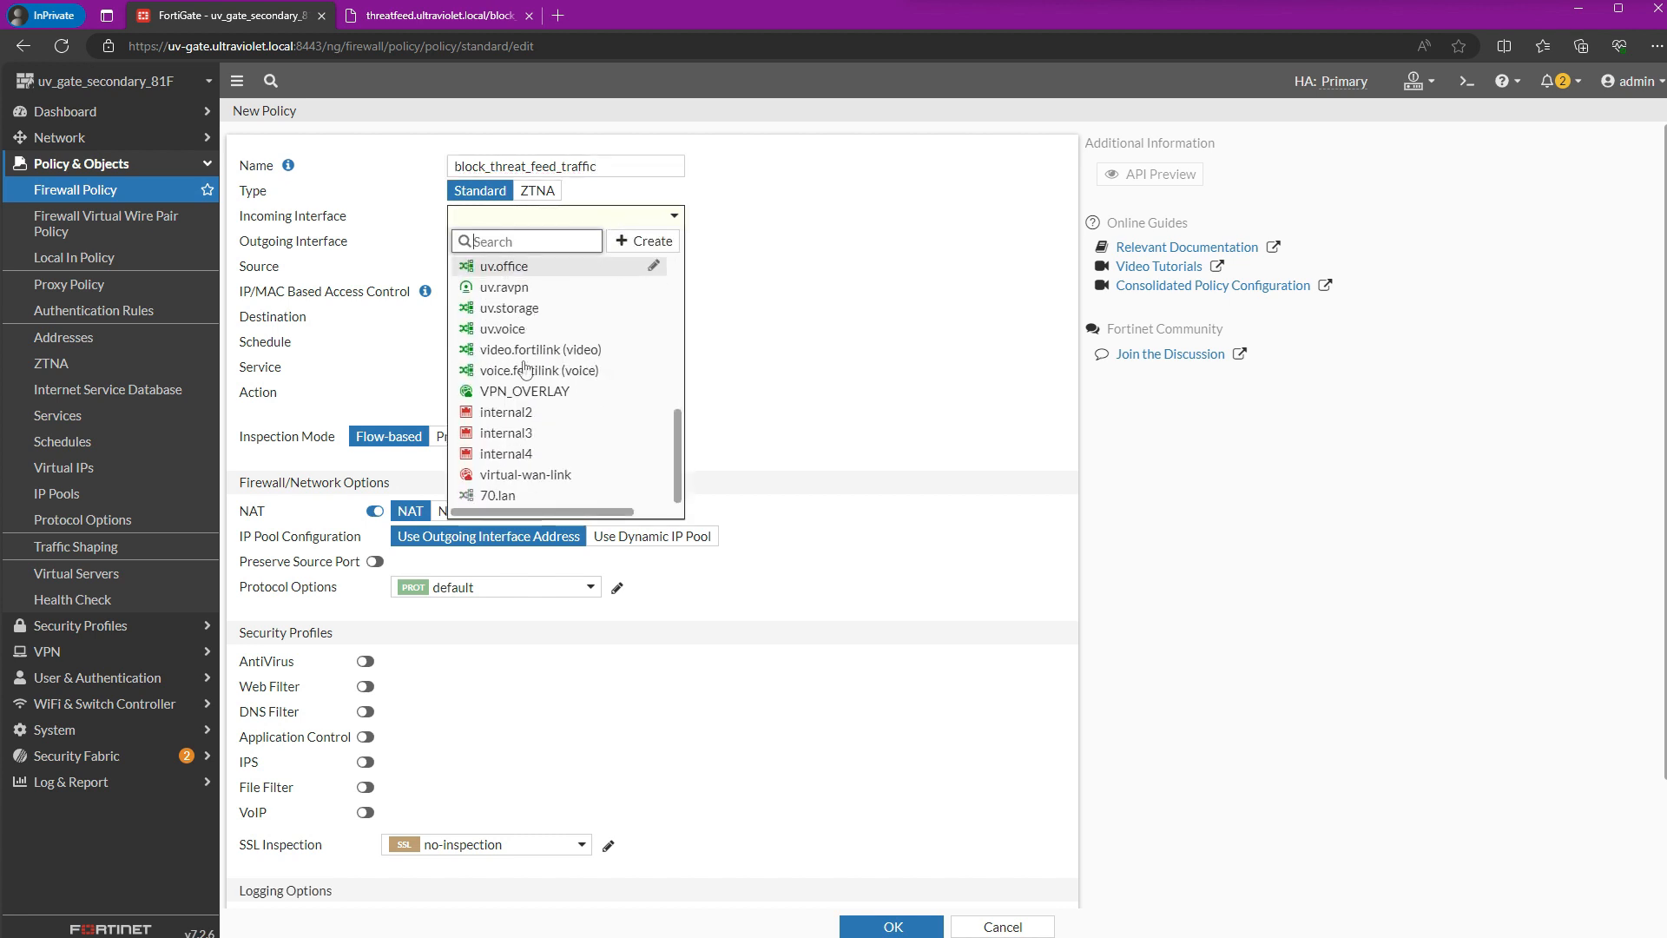
{"action": "scroll", "coordinate": [542, 291], "scroll_direction": "up", "scroll_amount": 1}
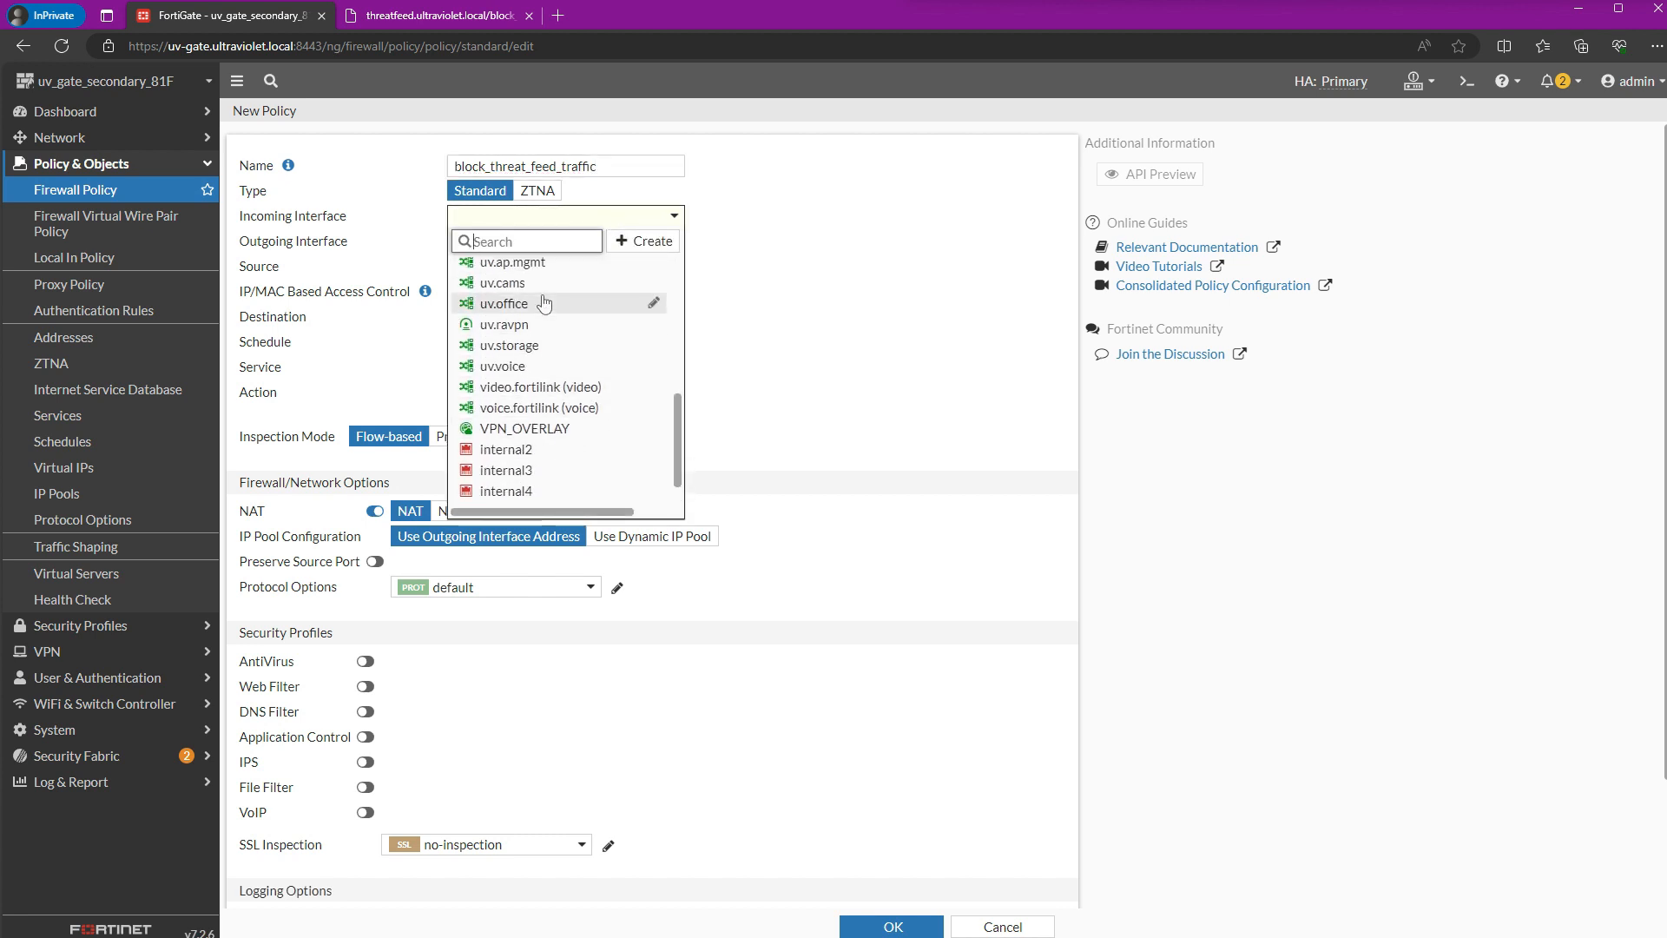
{"action": "left_click", "coordinate": [541, 295]}
{"action": "left_click", "coordinate": [553, 242]}
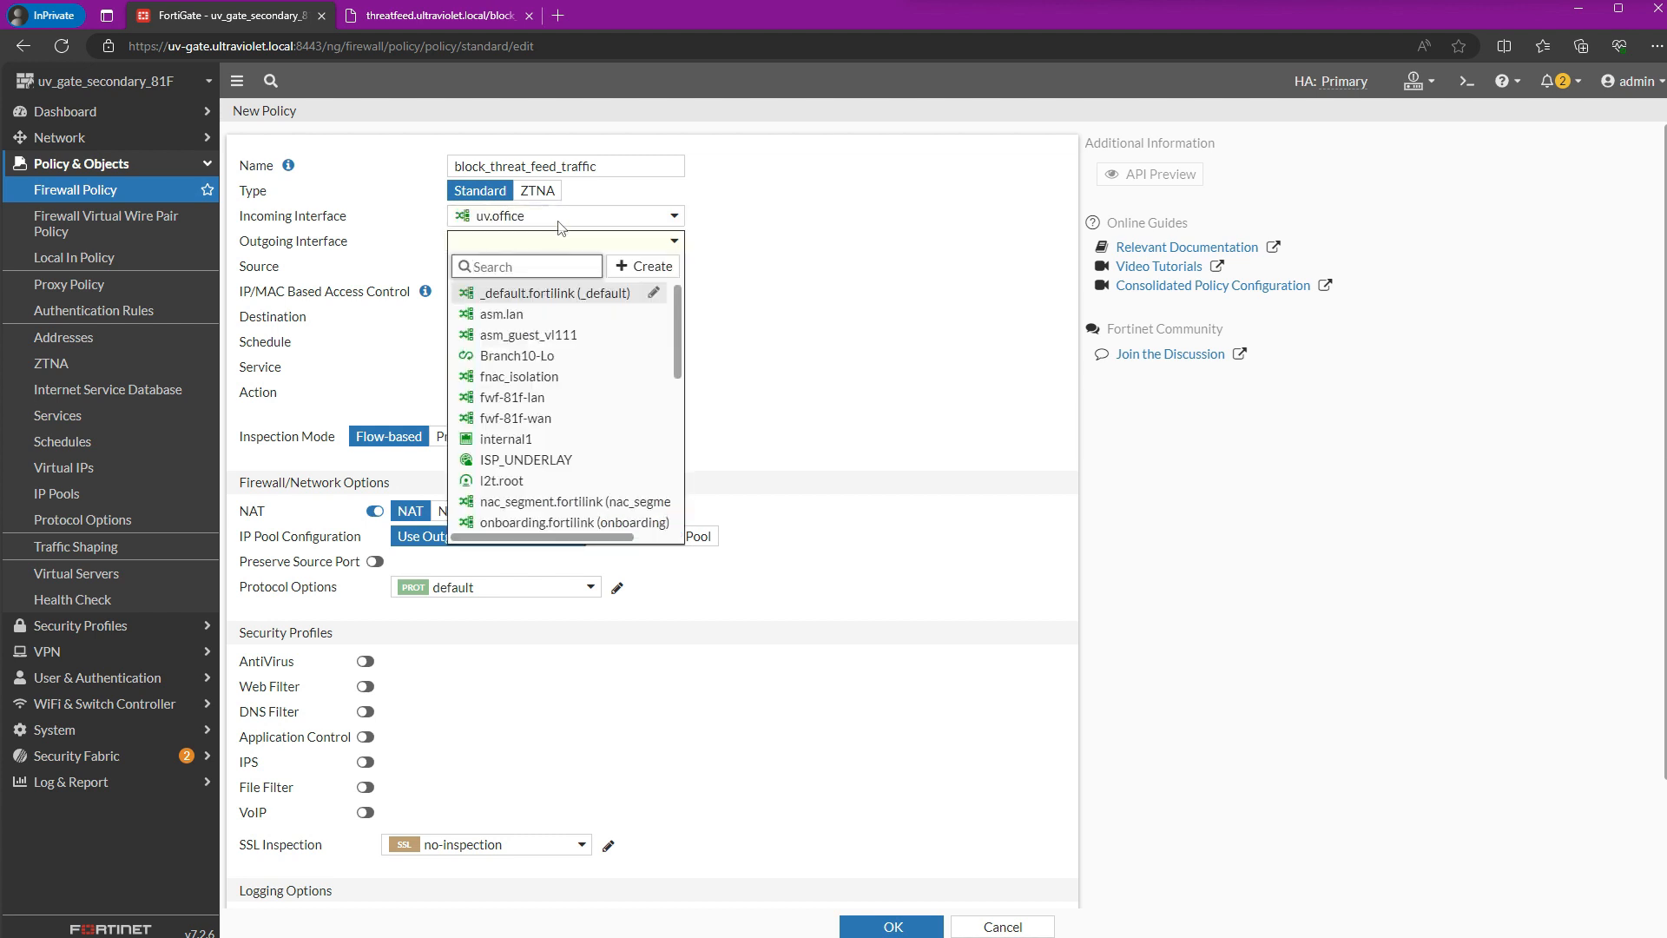
{"action": "scroll", "coordinate": [551, 408], "scroll_direction": "down", "scroll_amount": 2}
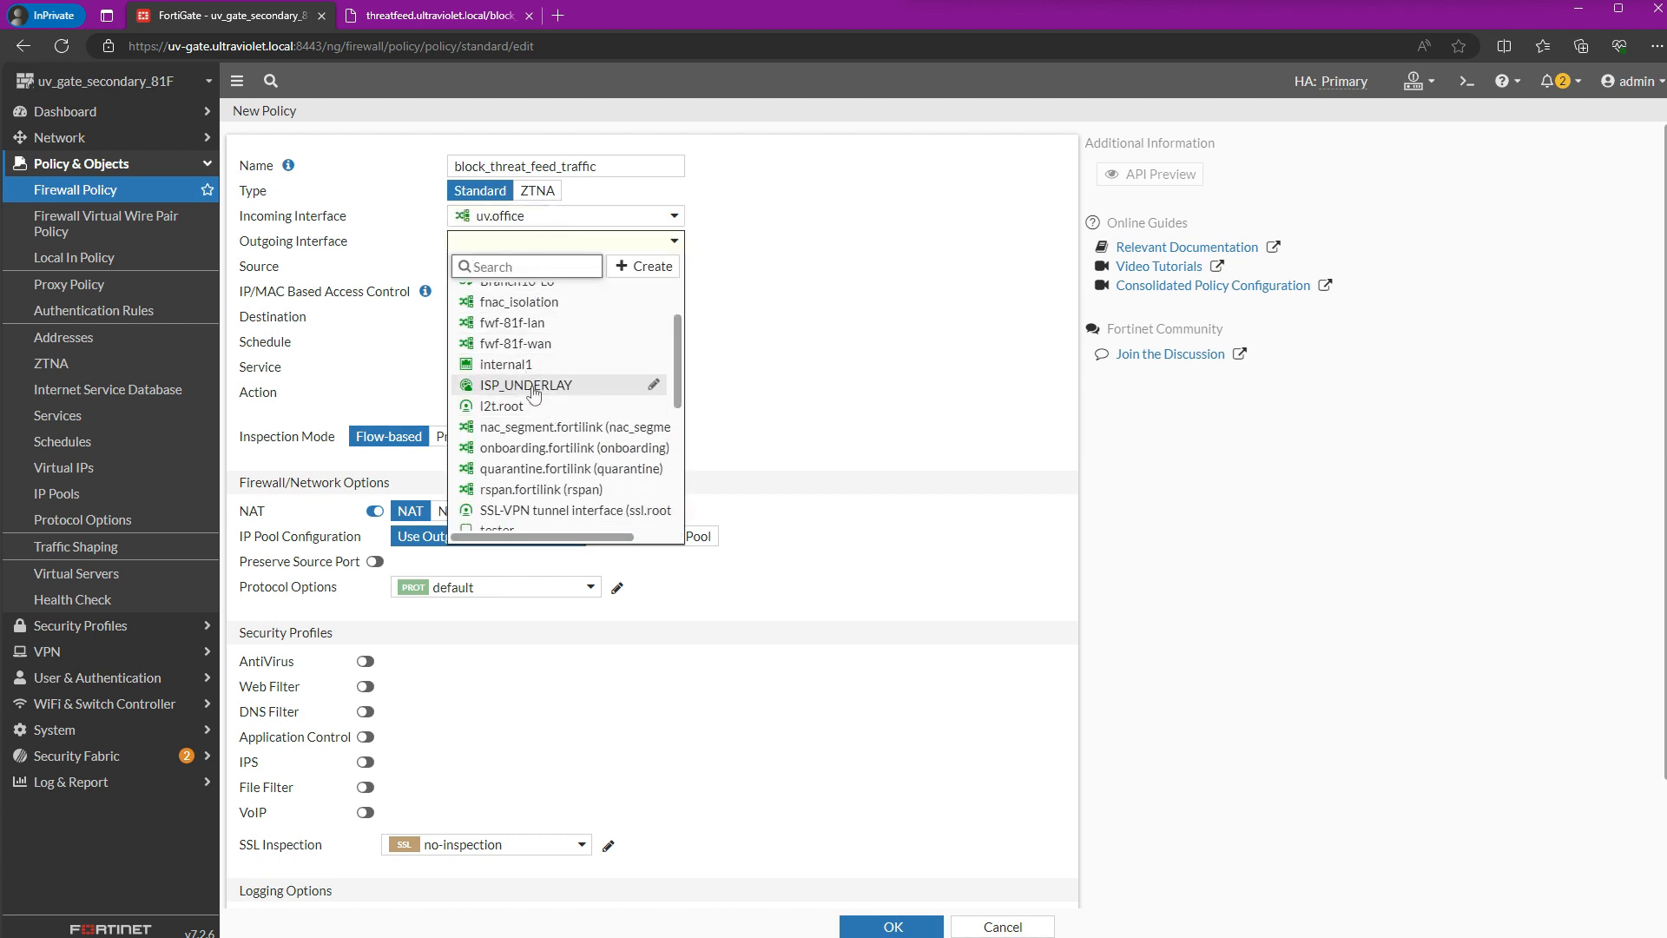
{"action": "left_click", "coordinate": [533, 387]}
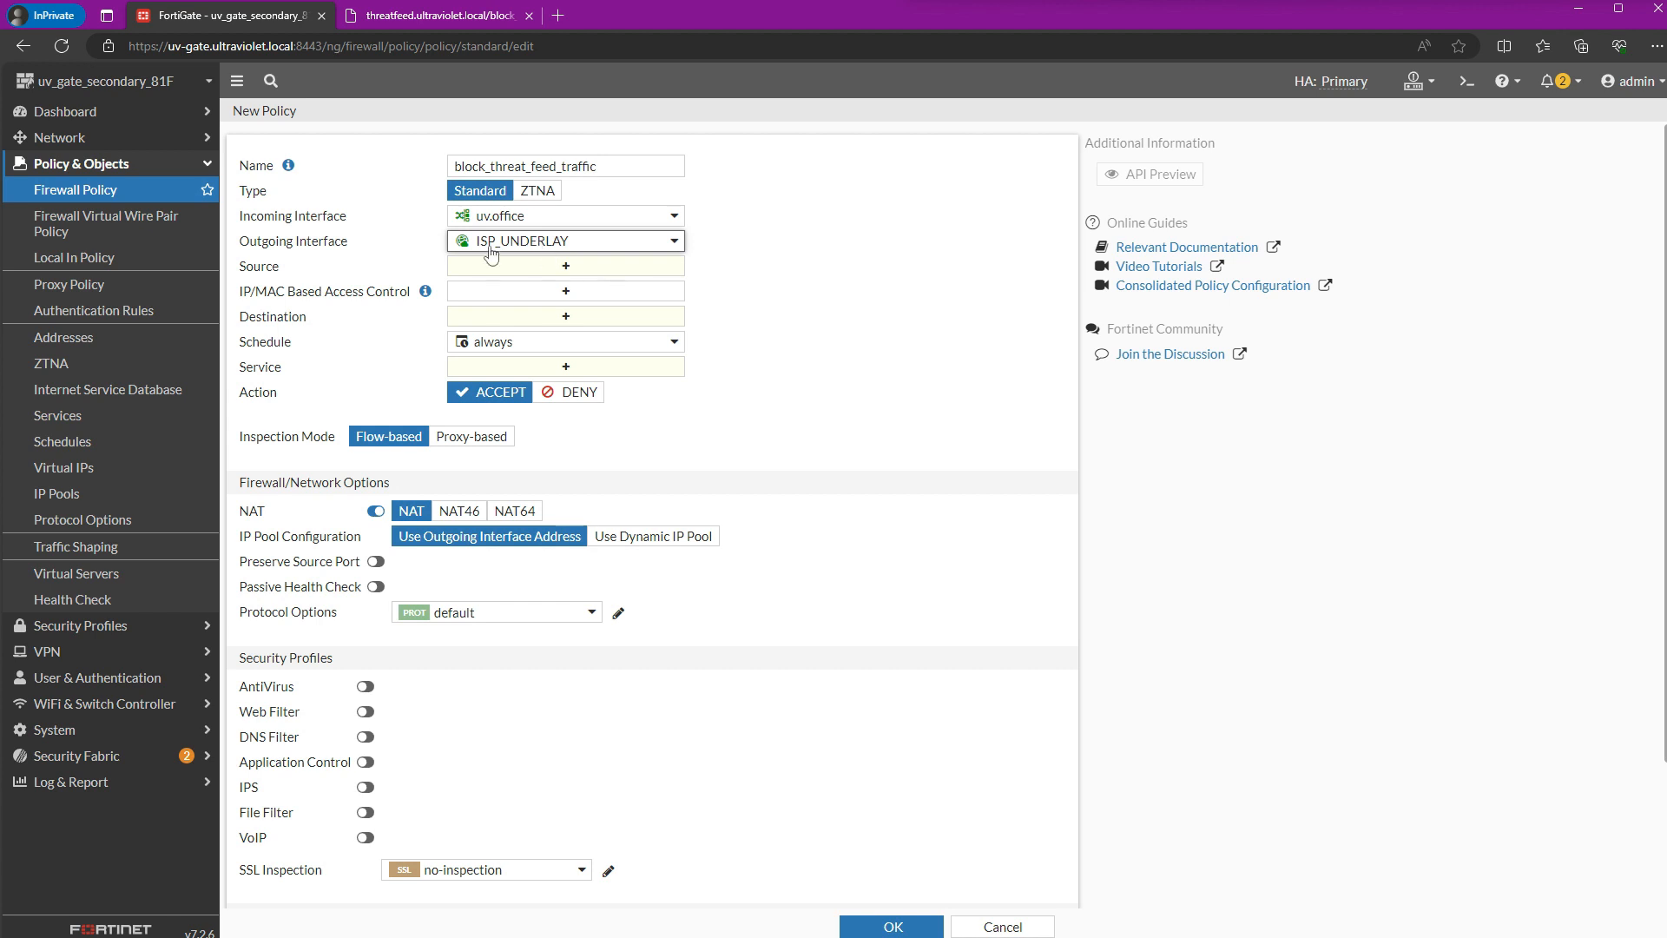
- Set the policy's source to uv.office and its destination to the uv_threat_feed IP address threat feed
{"action": "left_click", "coordinate": [508, 265]}
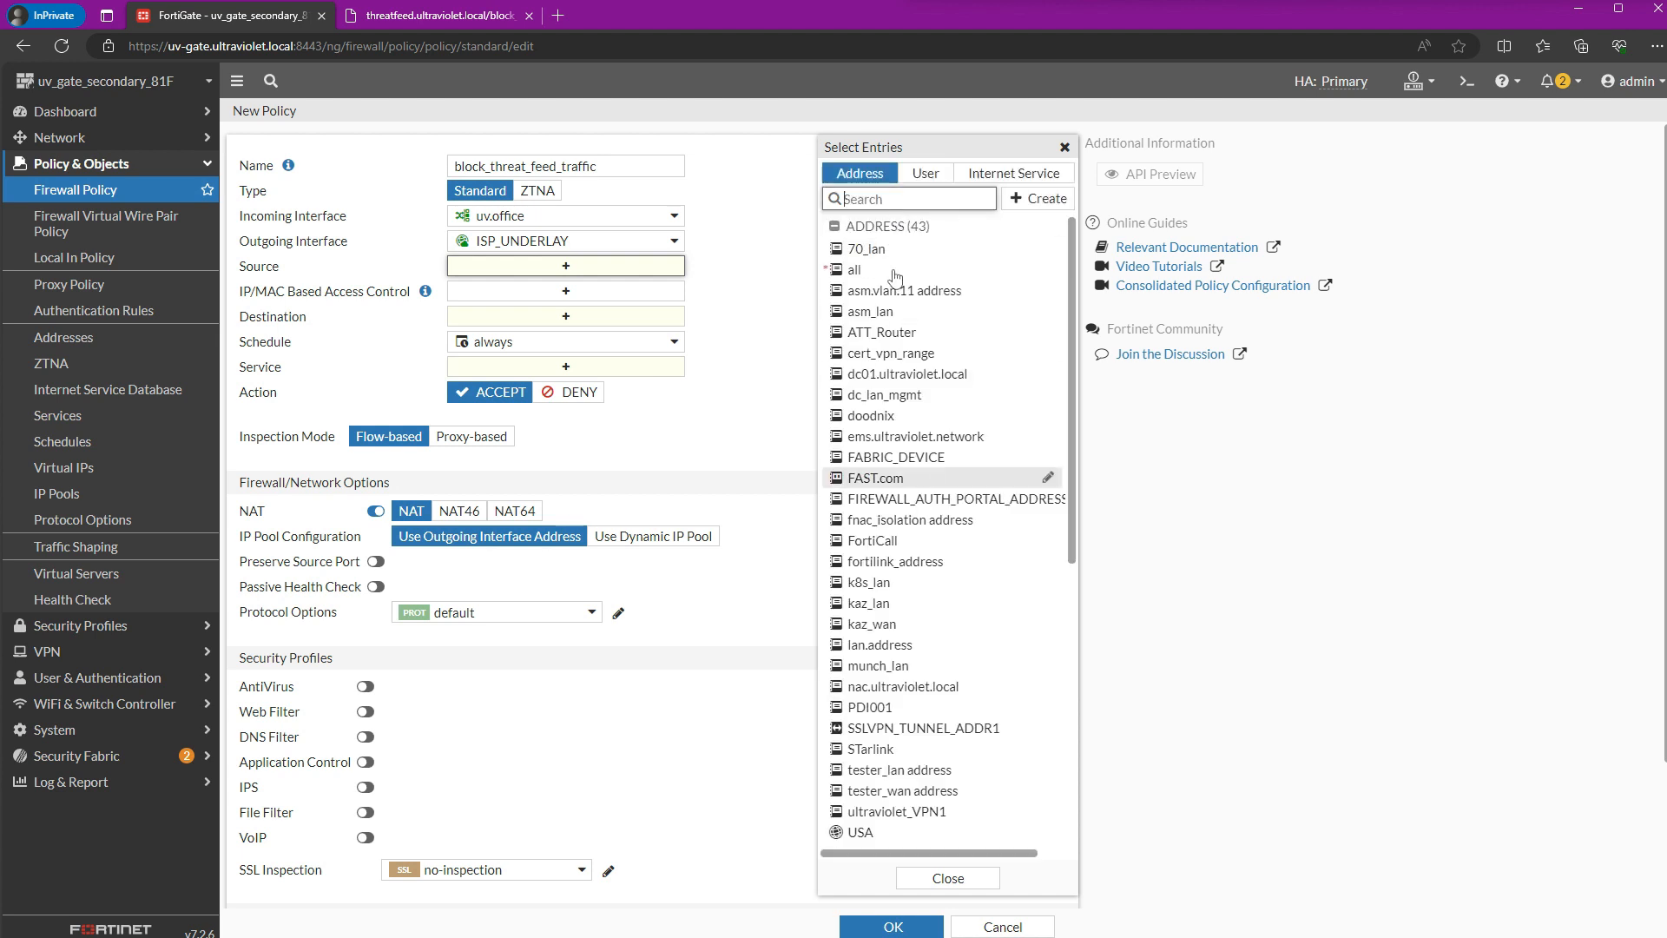
{"action": "scroll", "coordinate": [912, 521], "scroll_direction": "down", "scroll_amount": 10}
{"action": "left_click", "coordinate": [912, 391]}
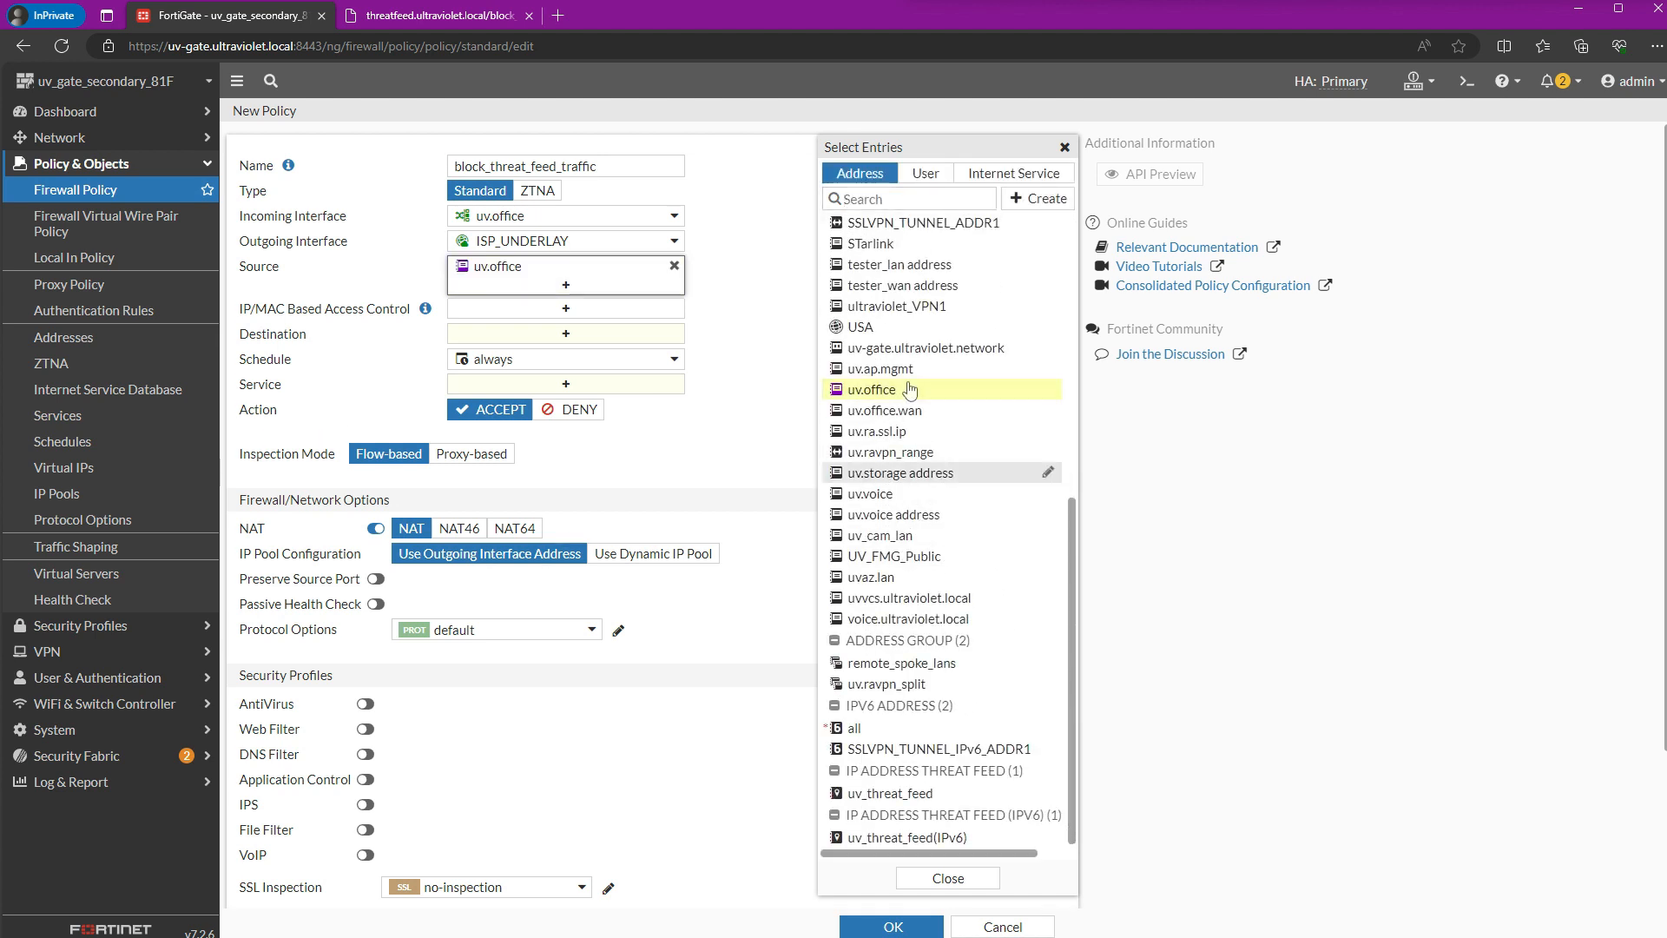
{"action": "left_click", "coordinate": [948, 878]}
{"action": "left_click", "coordinate": [539, 334]}
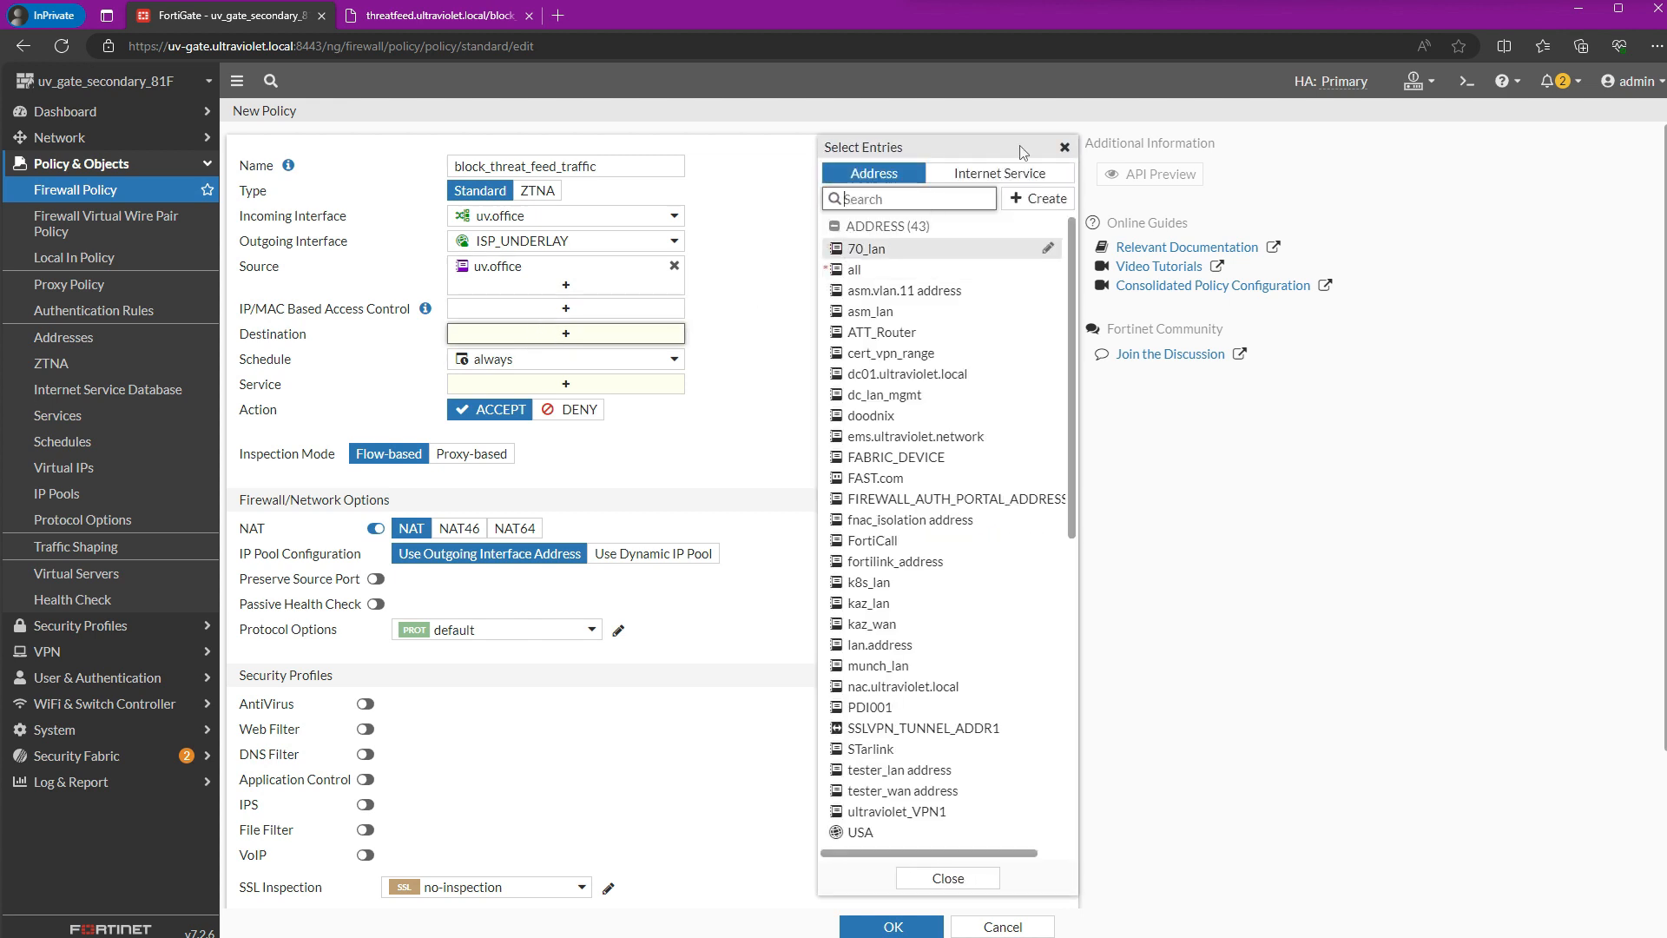
{"action": "scroll", "coordinate": [955, 521], "scroll_direction": "down", "scroll_amount": 15}
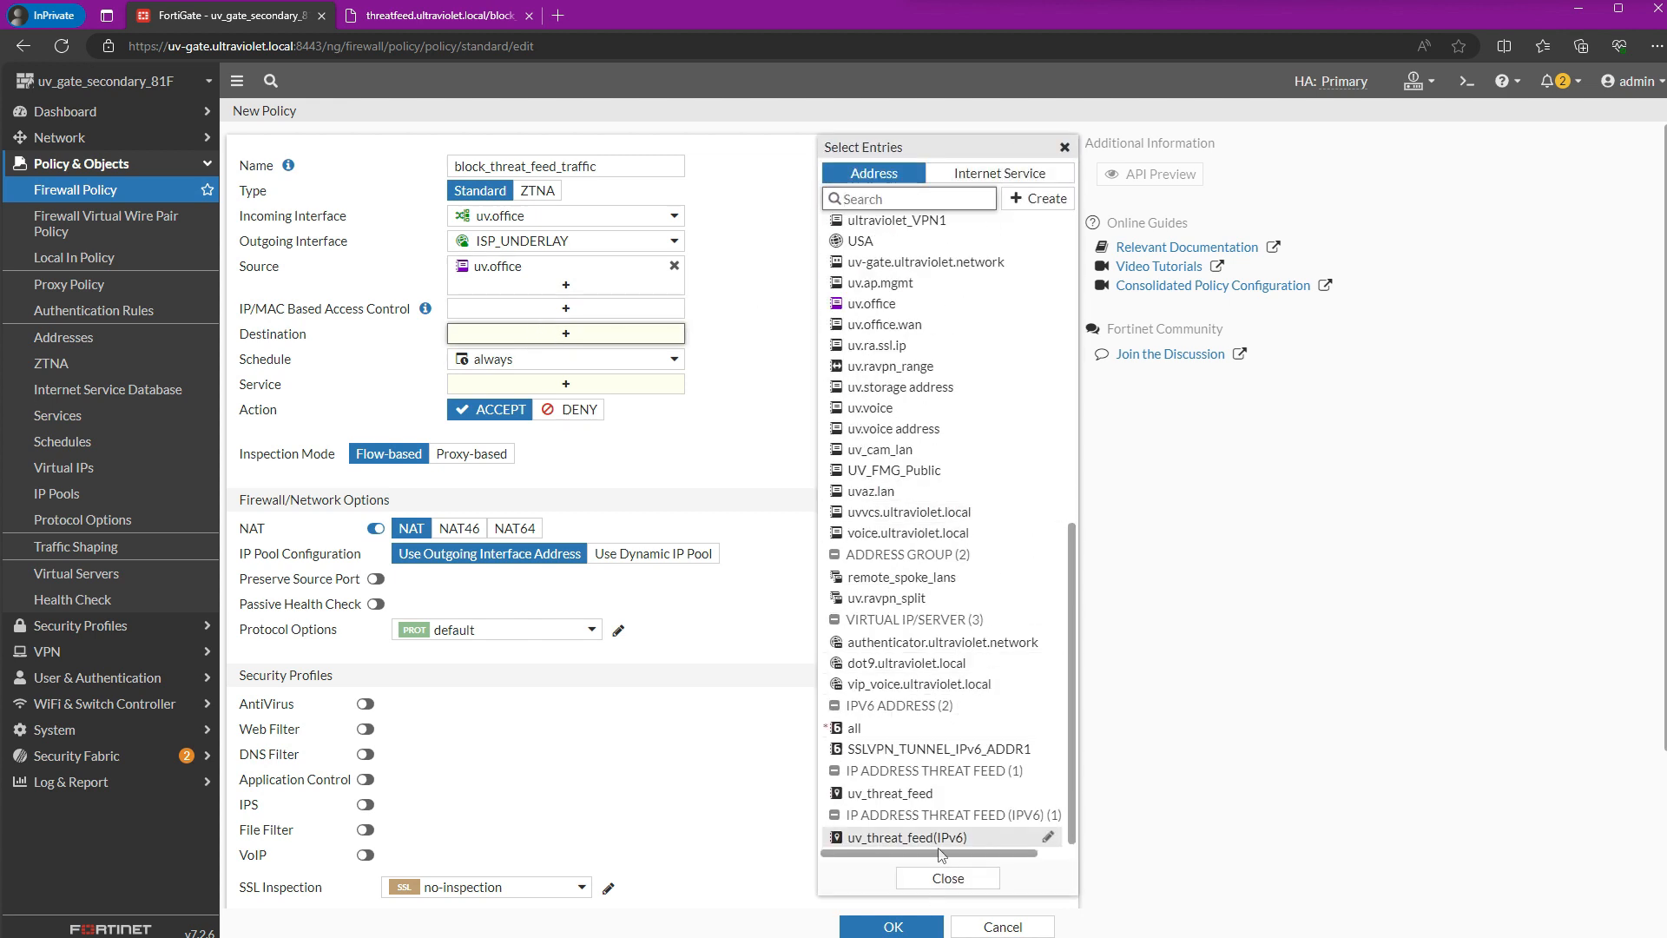
{"action": "left_click", "coordinate": [884, 794]}
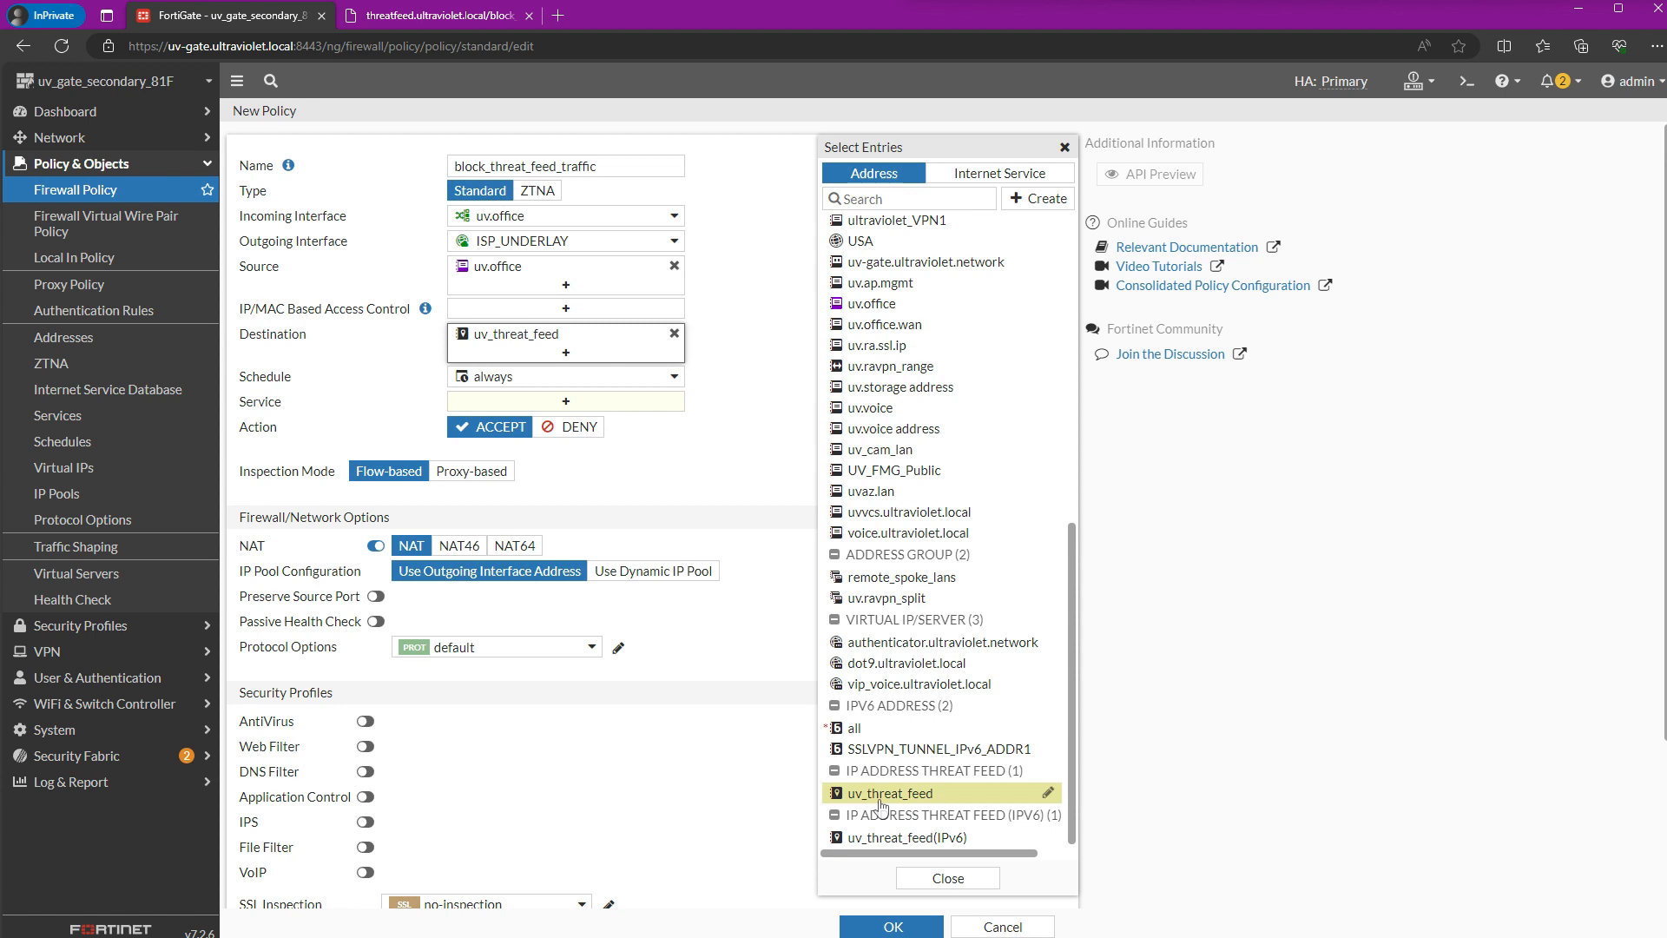
{"action": "left_click", "coordinate": [948, 878]}
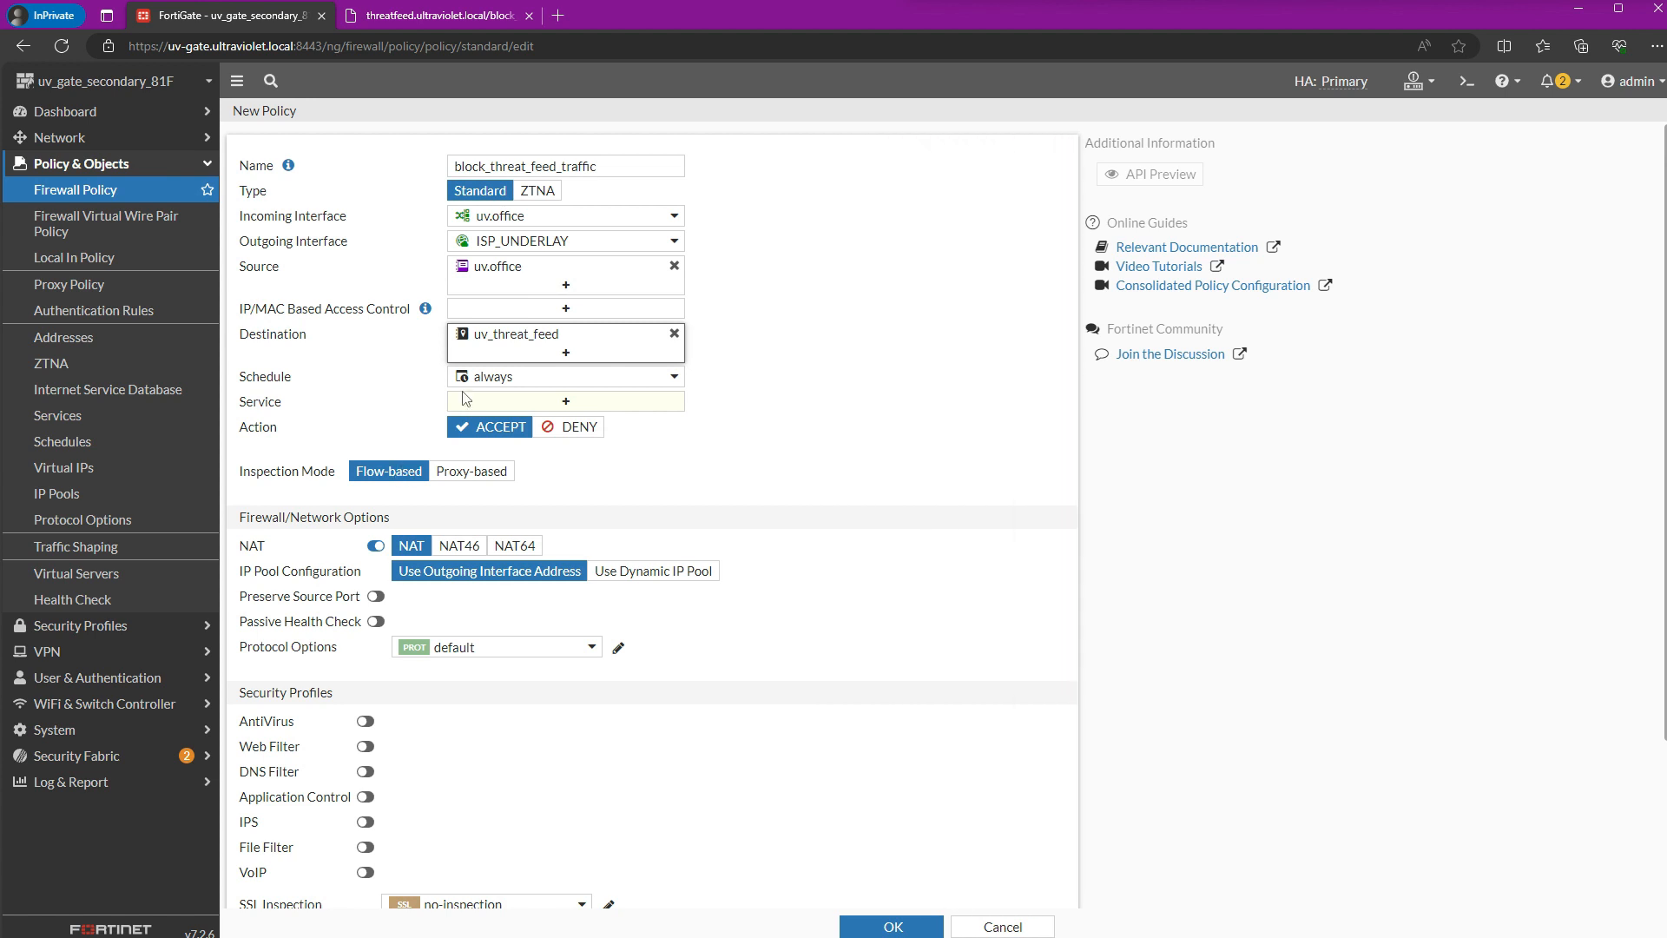
- Set the policy's action to DENY with service ALL, and save the policy
{"action": "left_click", "coordinate": [573, 426]}
{"action": "left_click", "coordinate": [560, 401]}
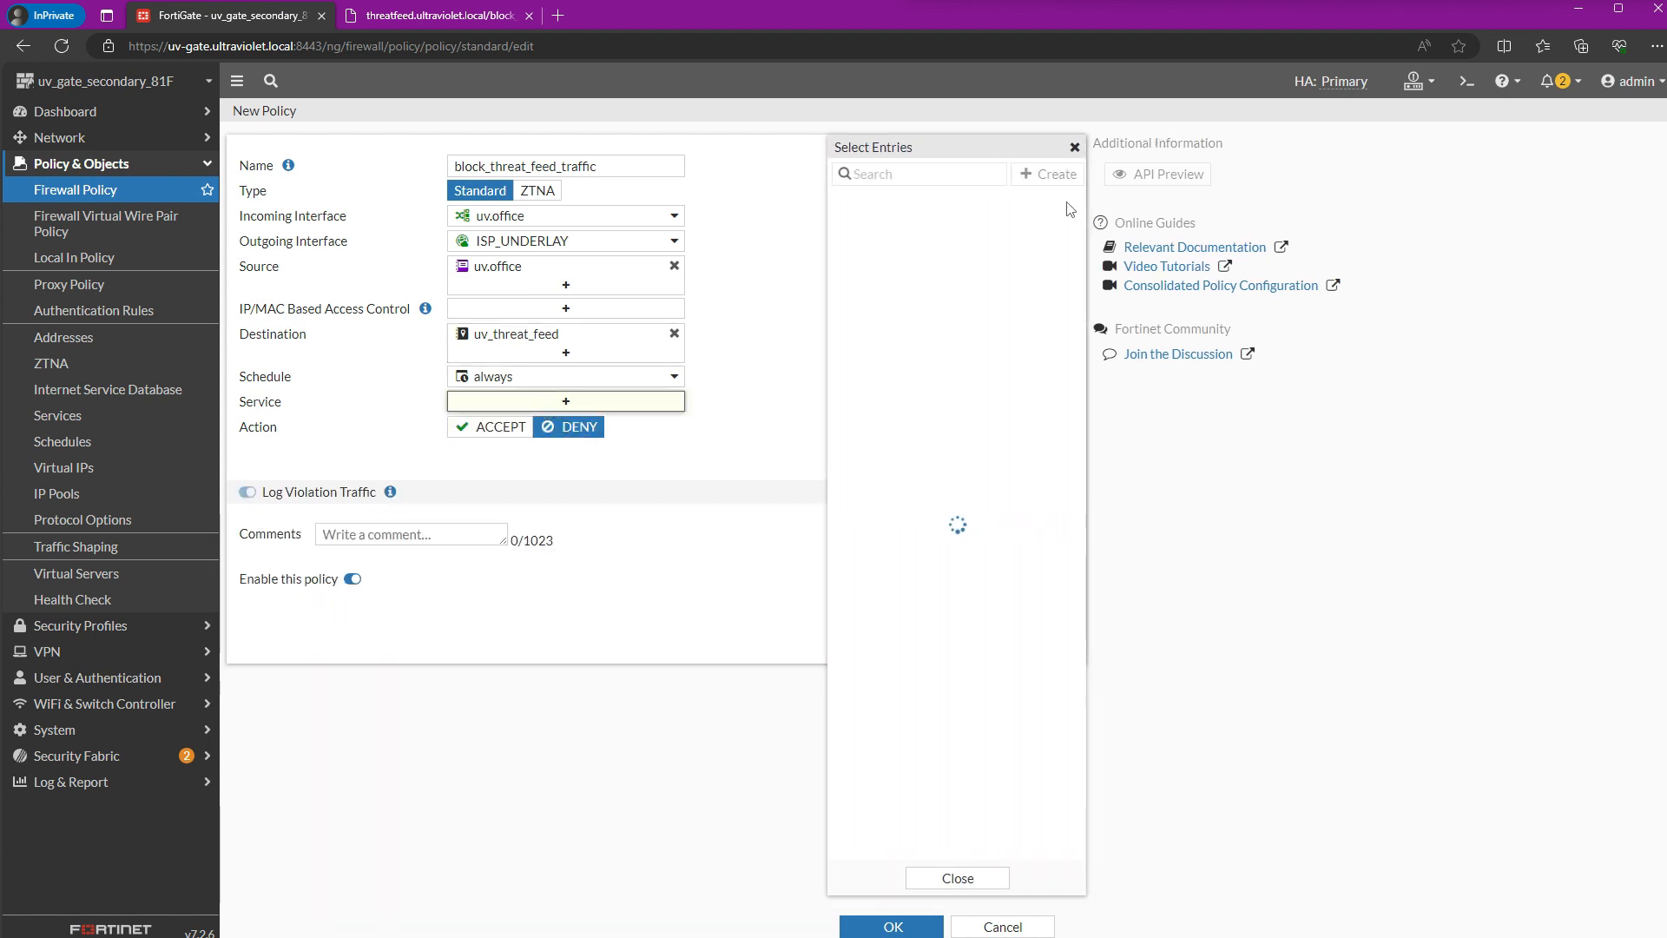
{"action": "left_click", "coordinate": [864, 244]}
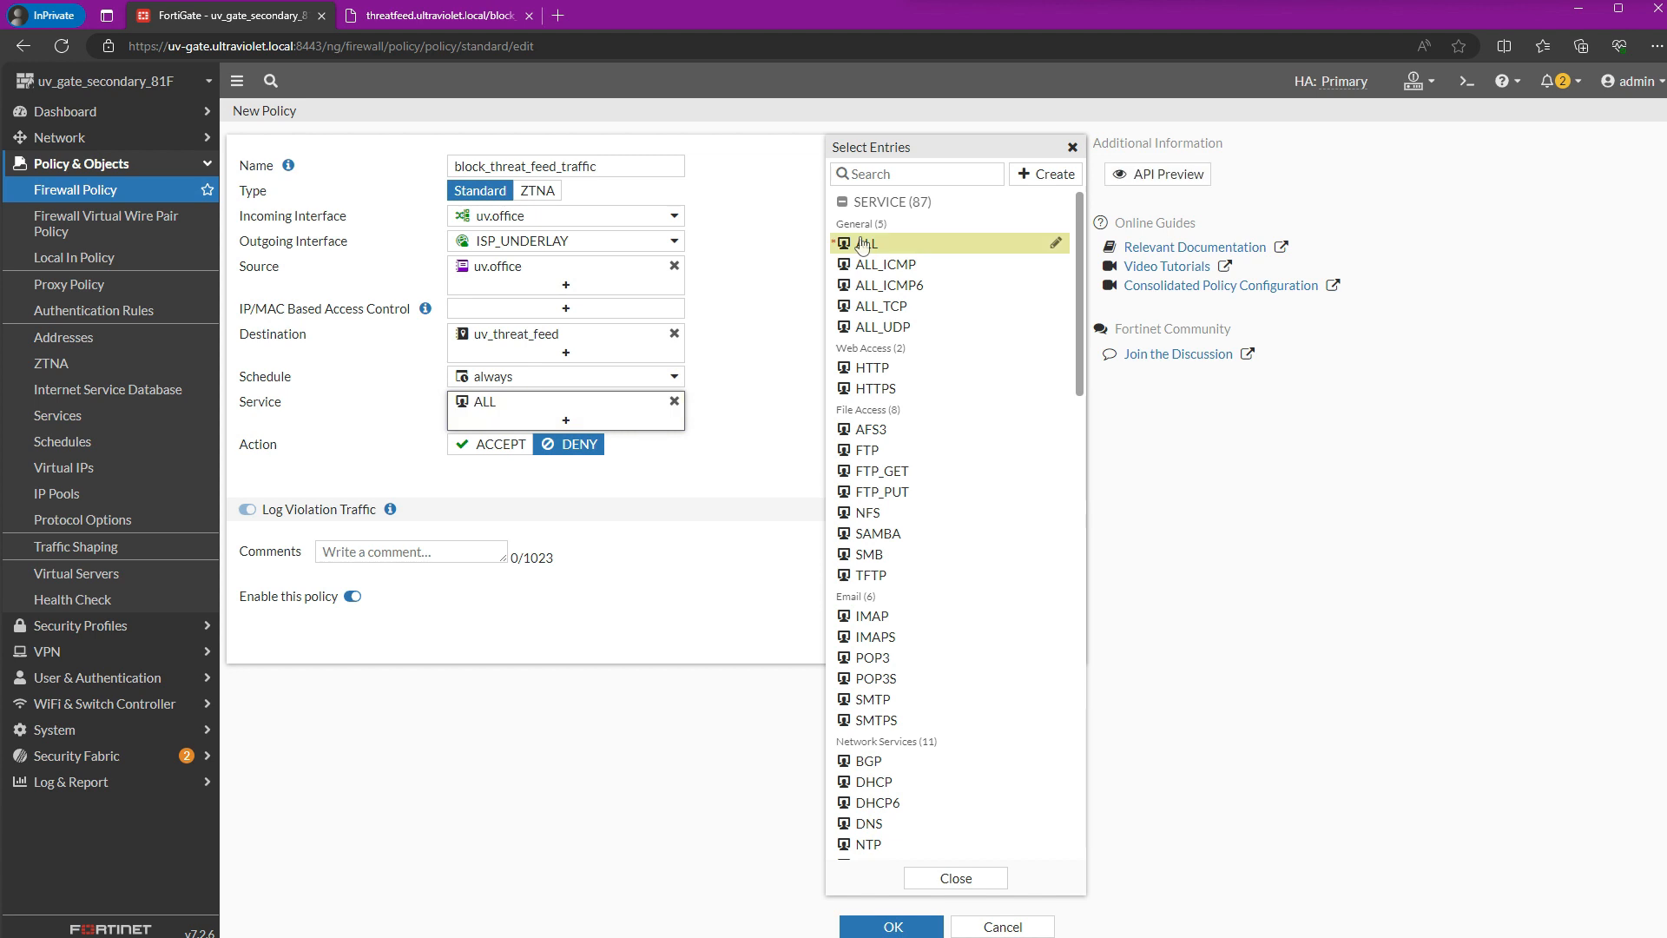
{"action": "left_click", "coordinate": [956, 879]}
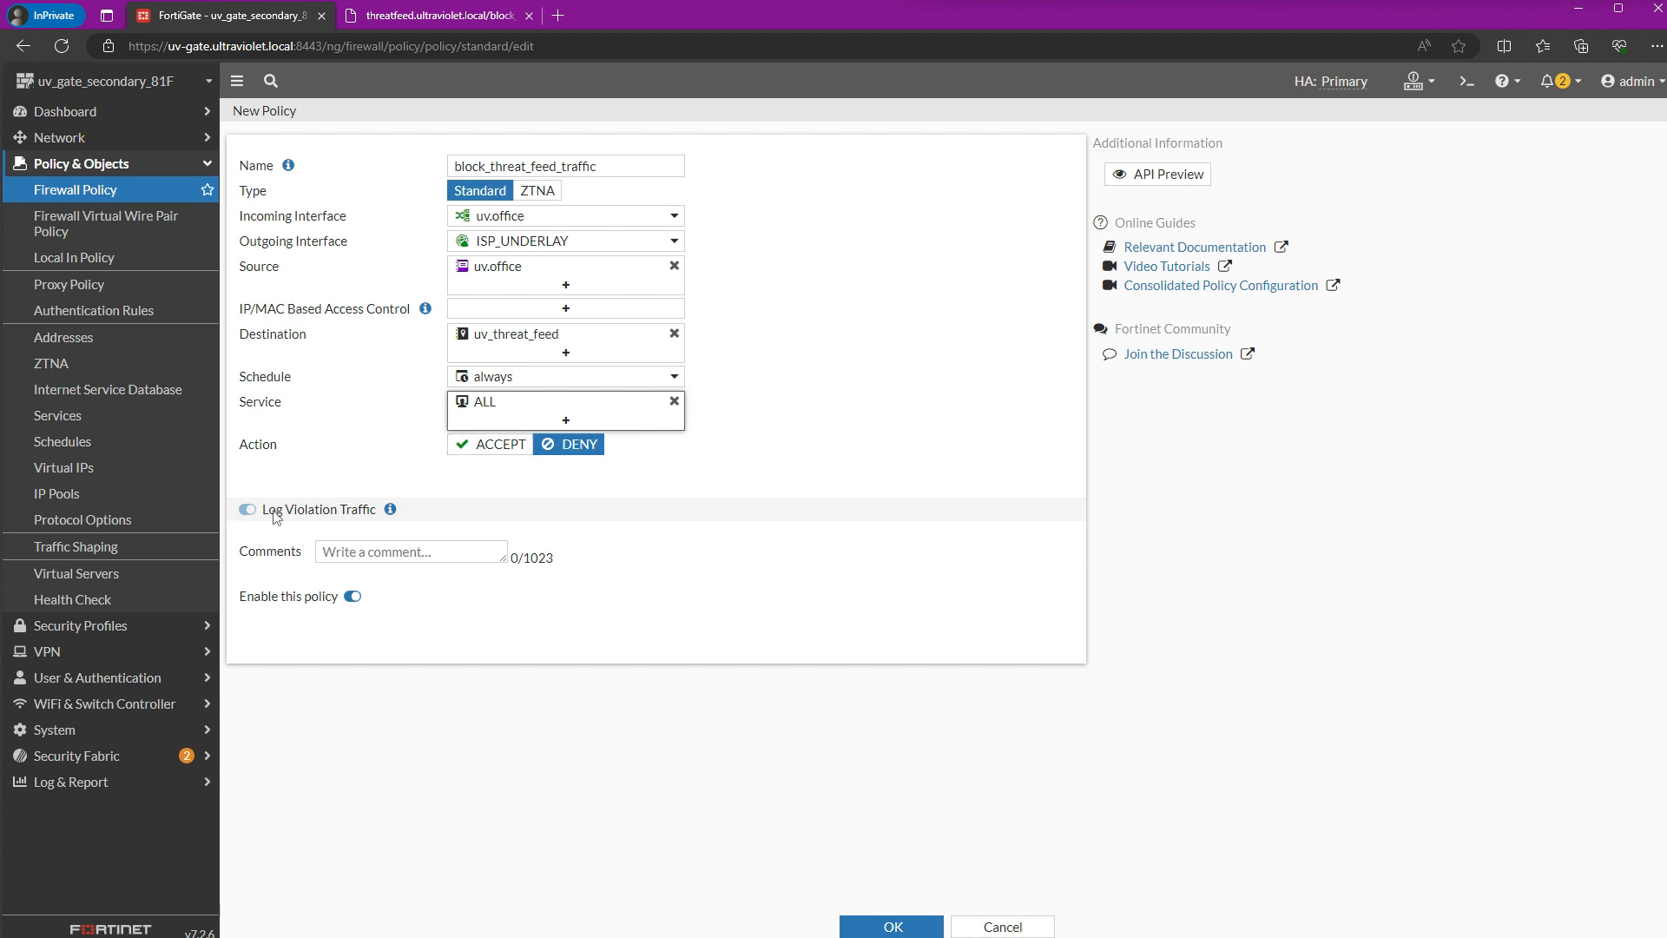
{"action": "left_click", "coordinate": [915, 931]}
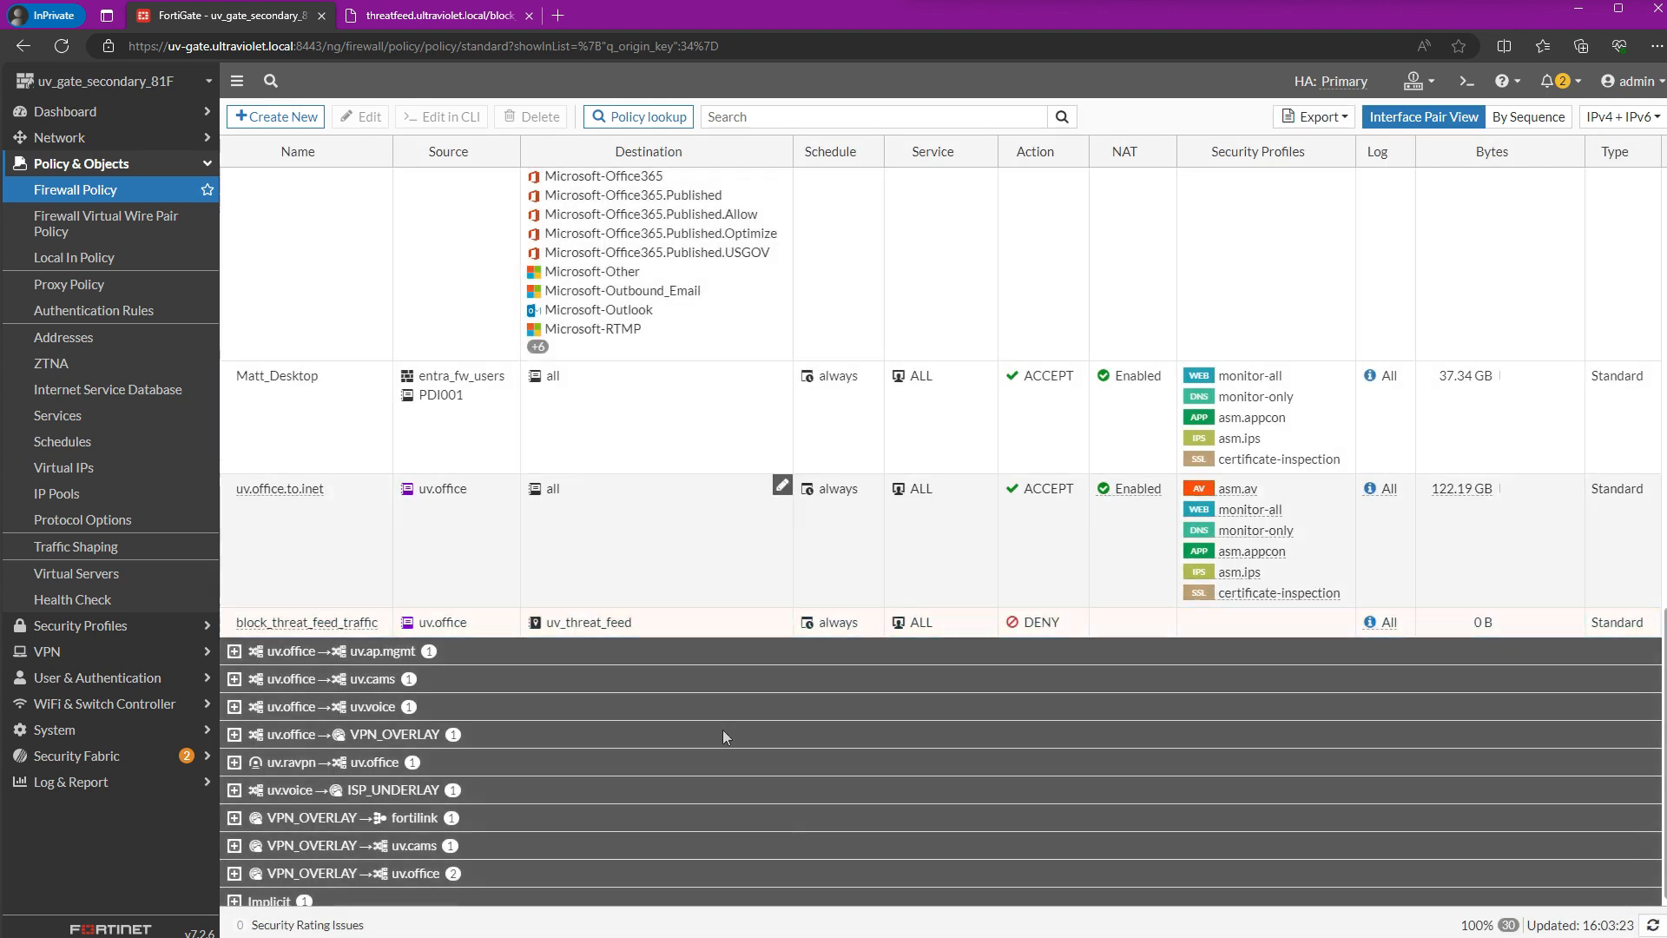
- Move block_threat_feed_traffic to the top of the uv.office to ISP_UNDERLAY policies, and glance at the block_me.txt feed
{"action": "left_click_drag", "start_coordinate": [270, 622], "coordinate": [231, 361]}
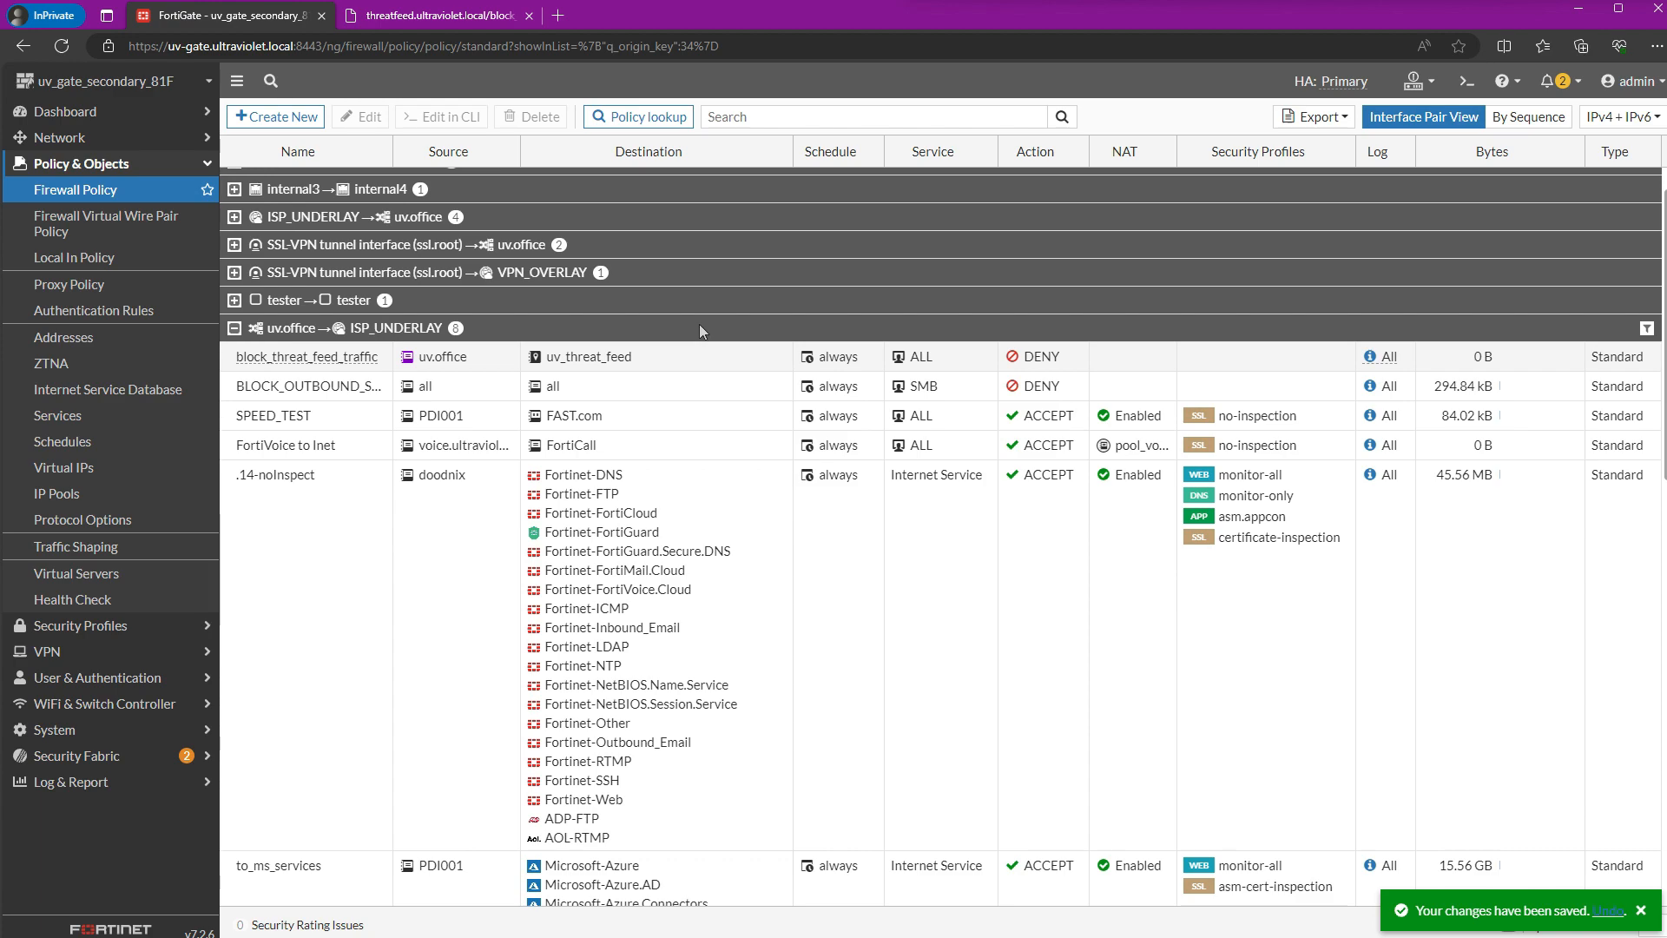
{"action": "left_click", "coordinate": [449, 21]}
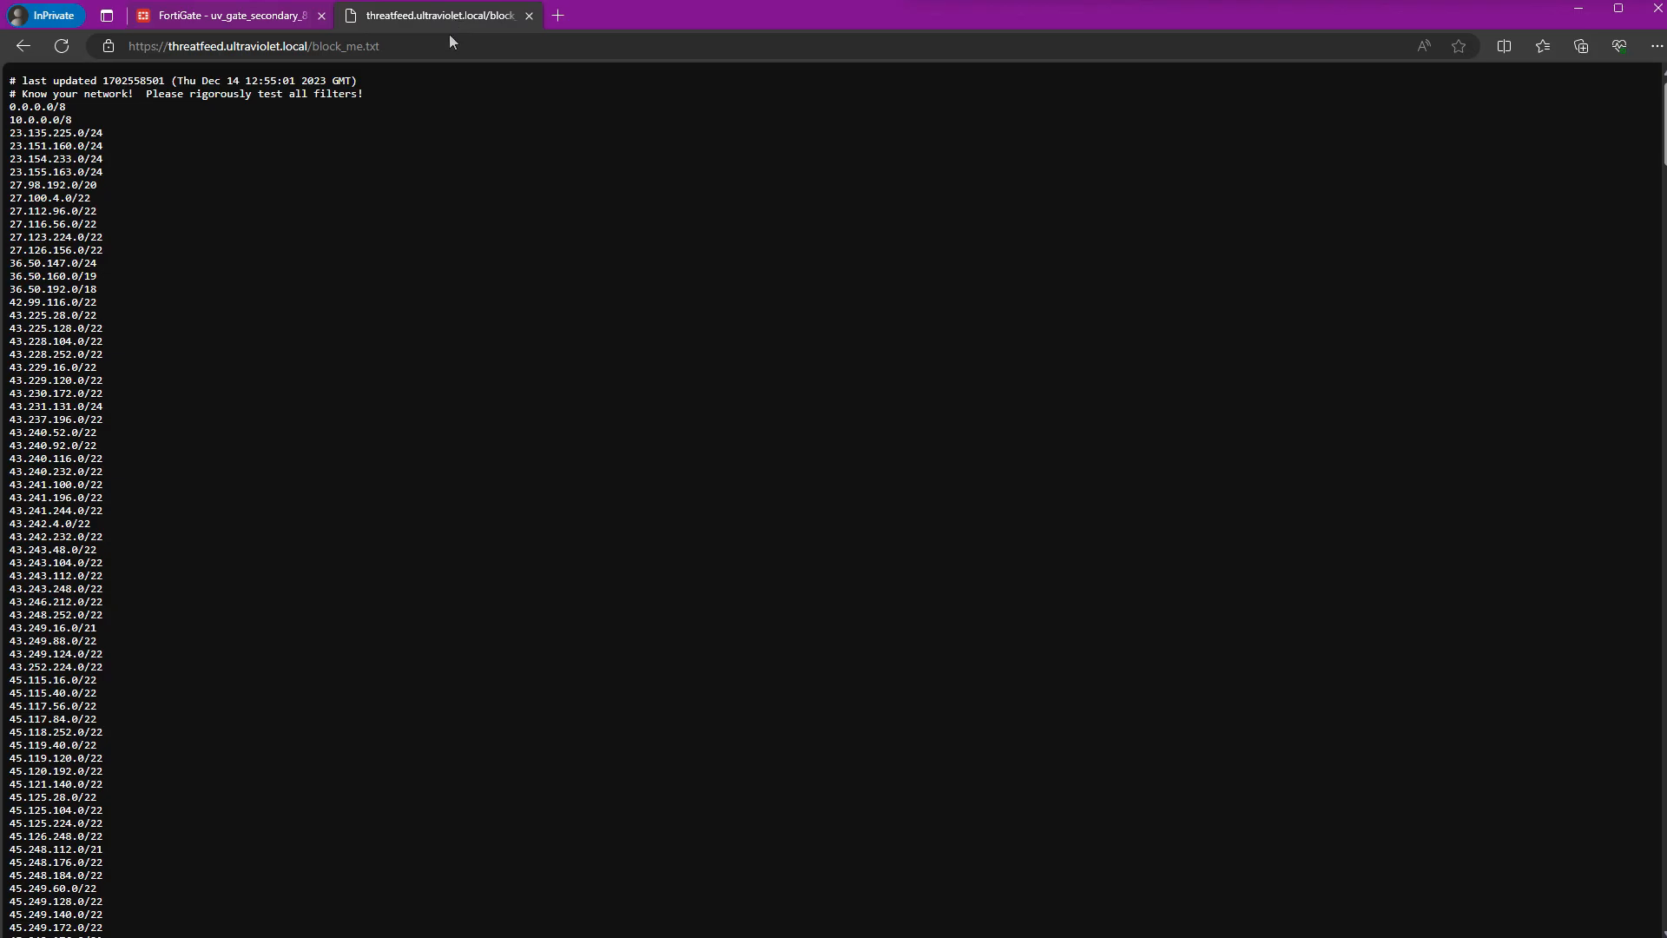
{"action": "left_click", "coordinate": [217, 16]}
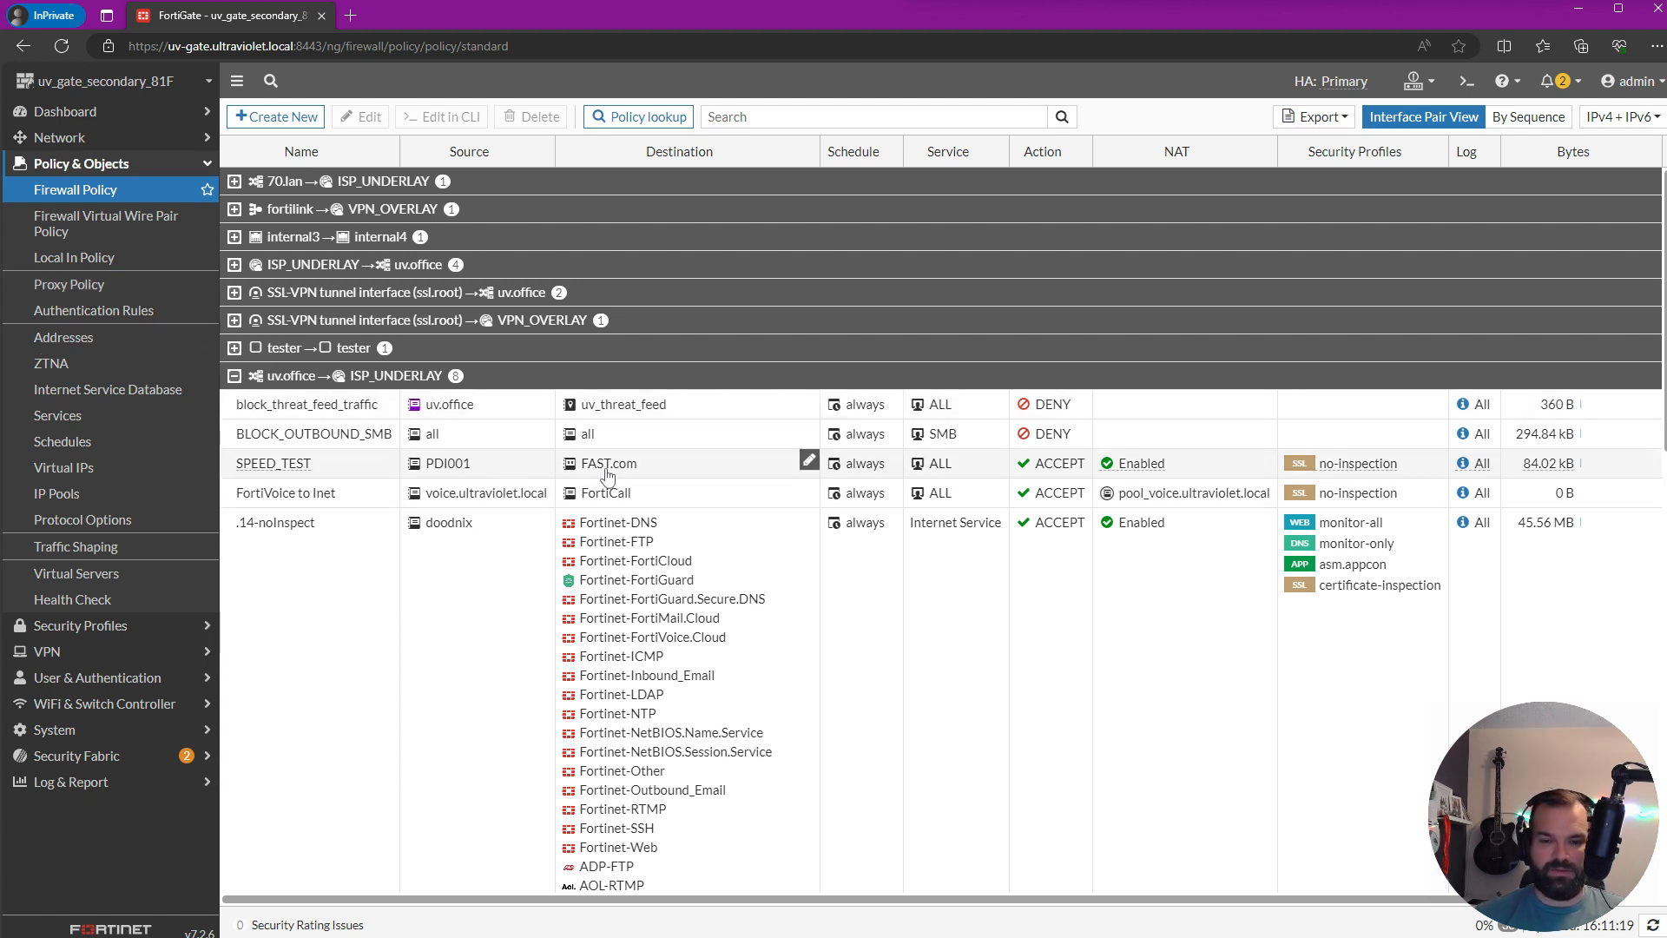
{"action": "mouse_move", "coordinate": [613, 469]}
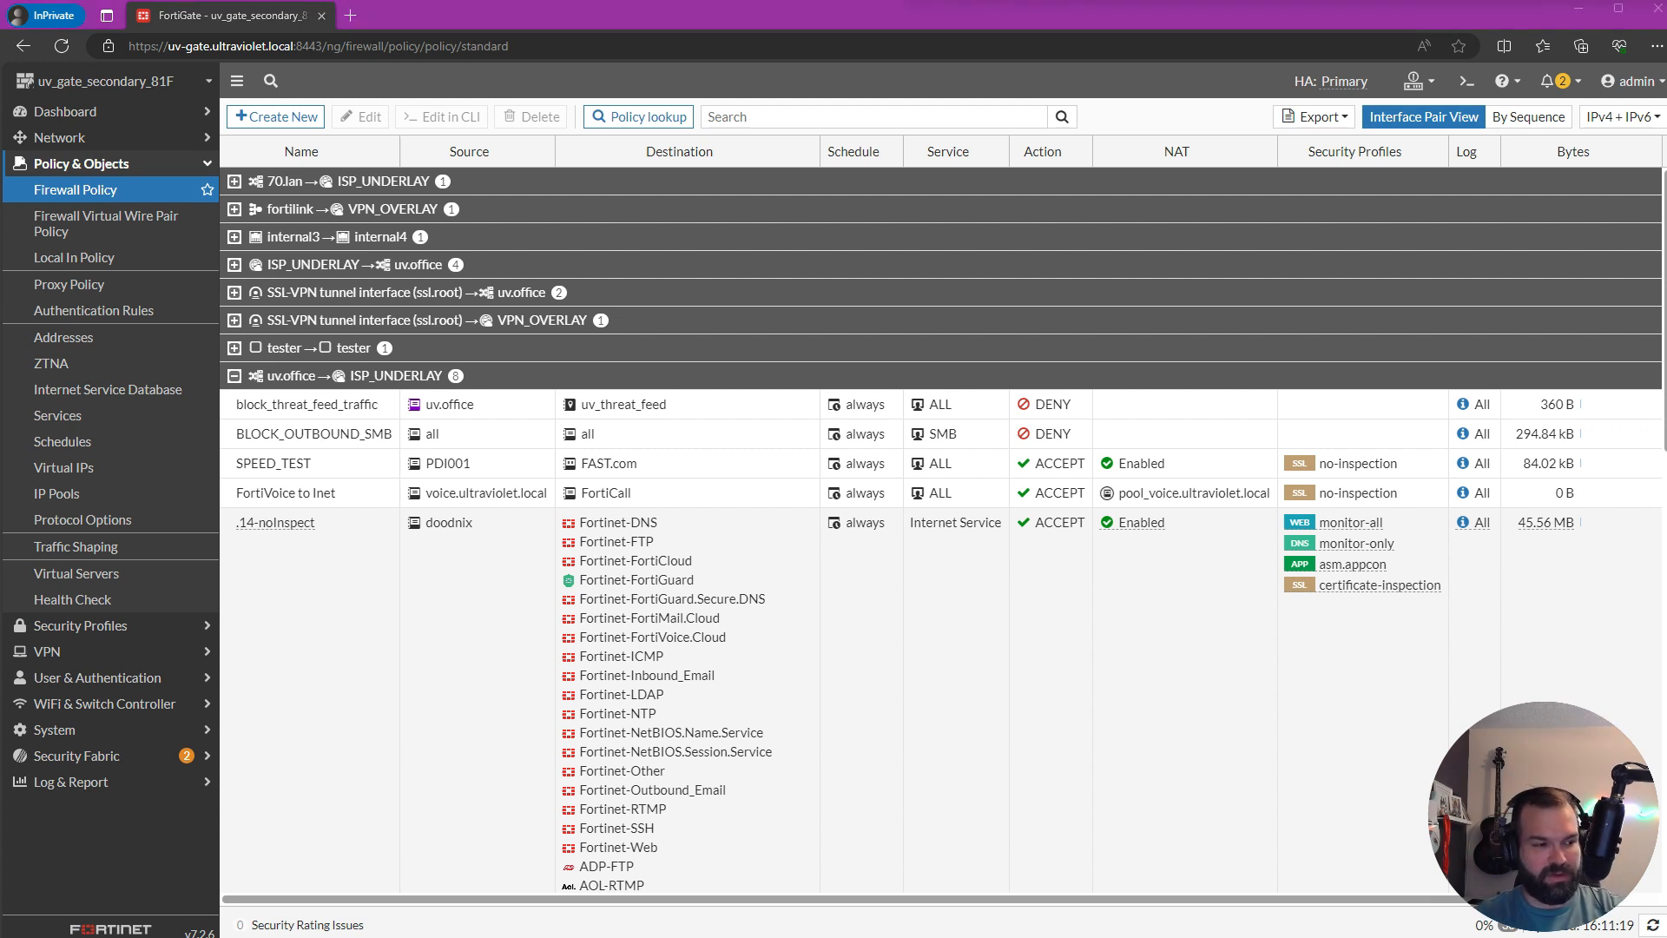
- Switch to Command Prompt and log in over SSH to the feed server at 10.220.47.16 with the account password
{"action": "left_click_drag", "start_coordinate": [0, 486], "coordinate": [923, 248]}
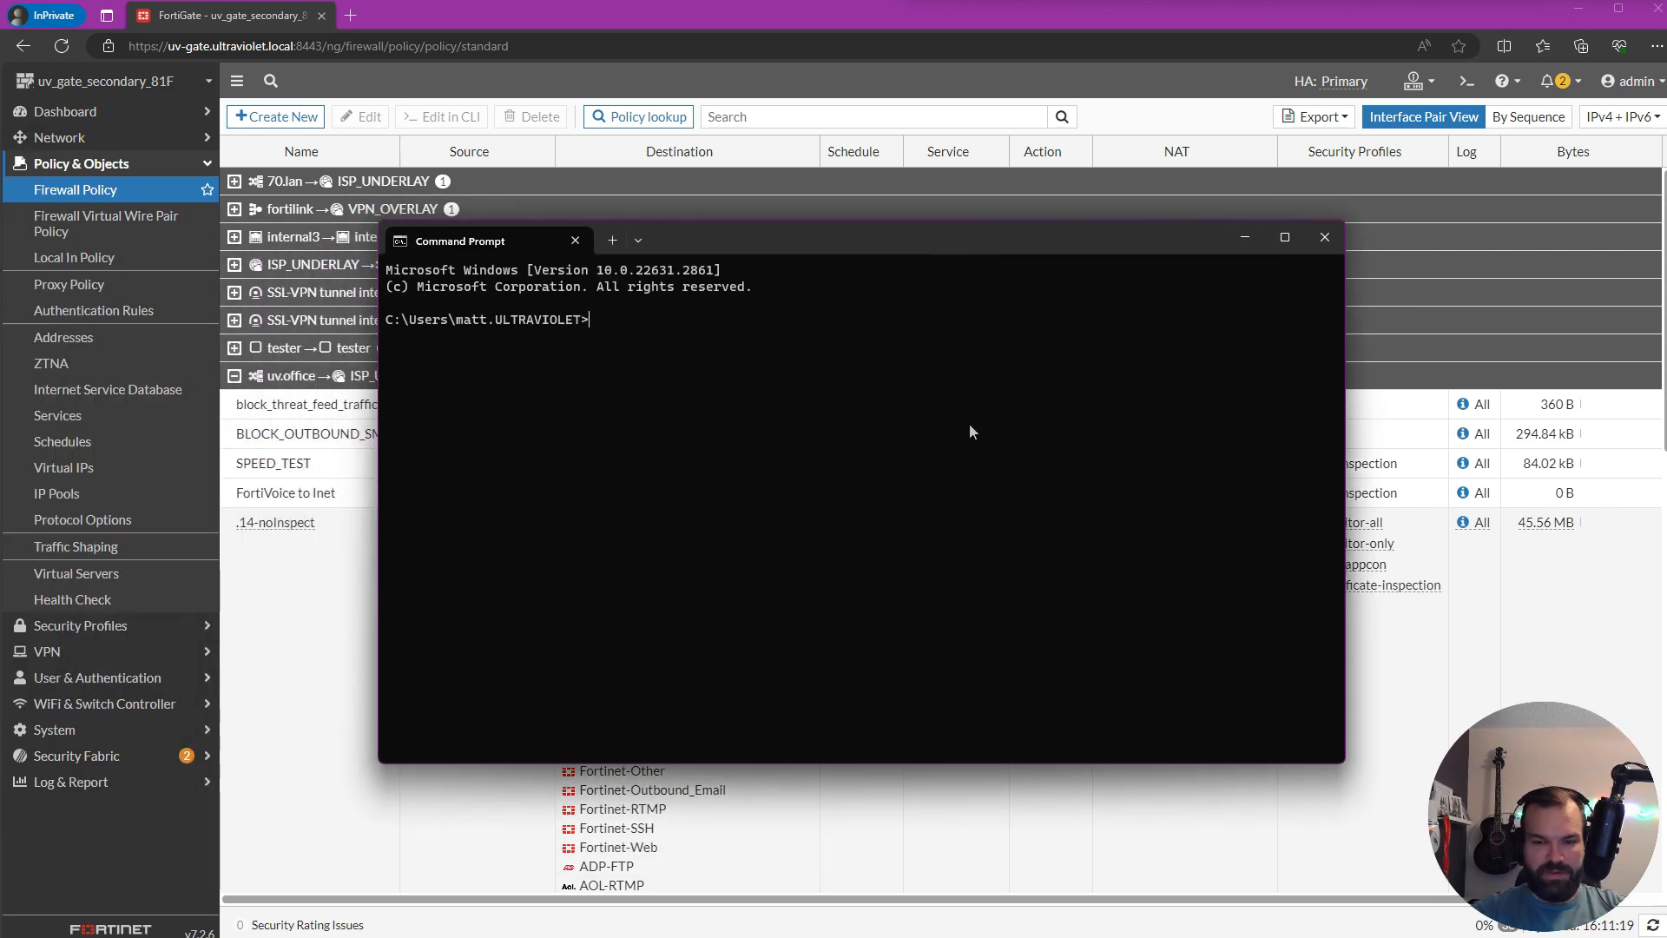
{"action": "type", "text": "ssh matt"}
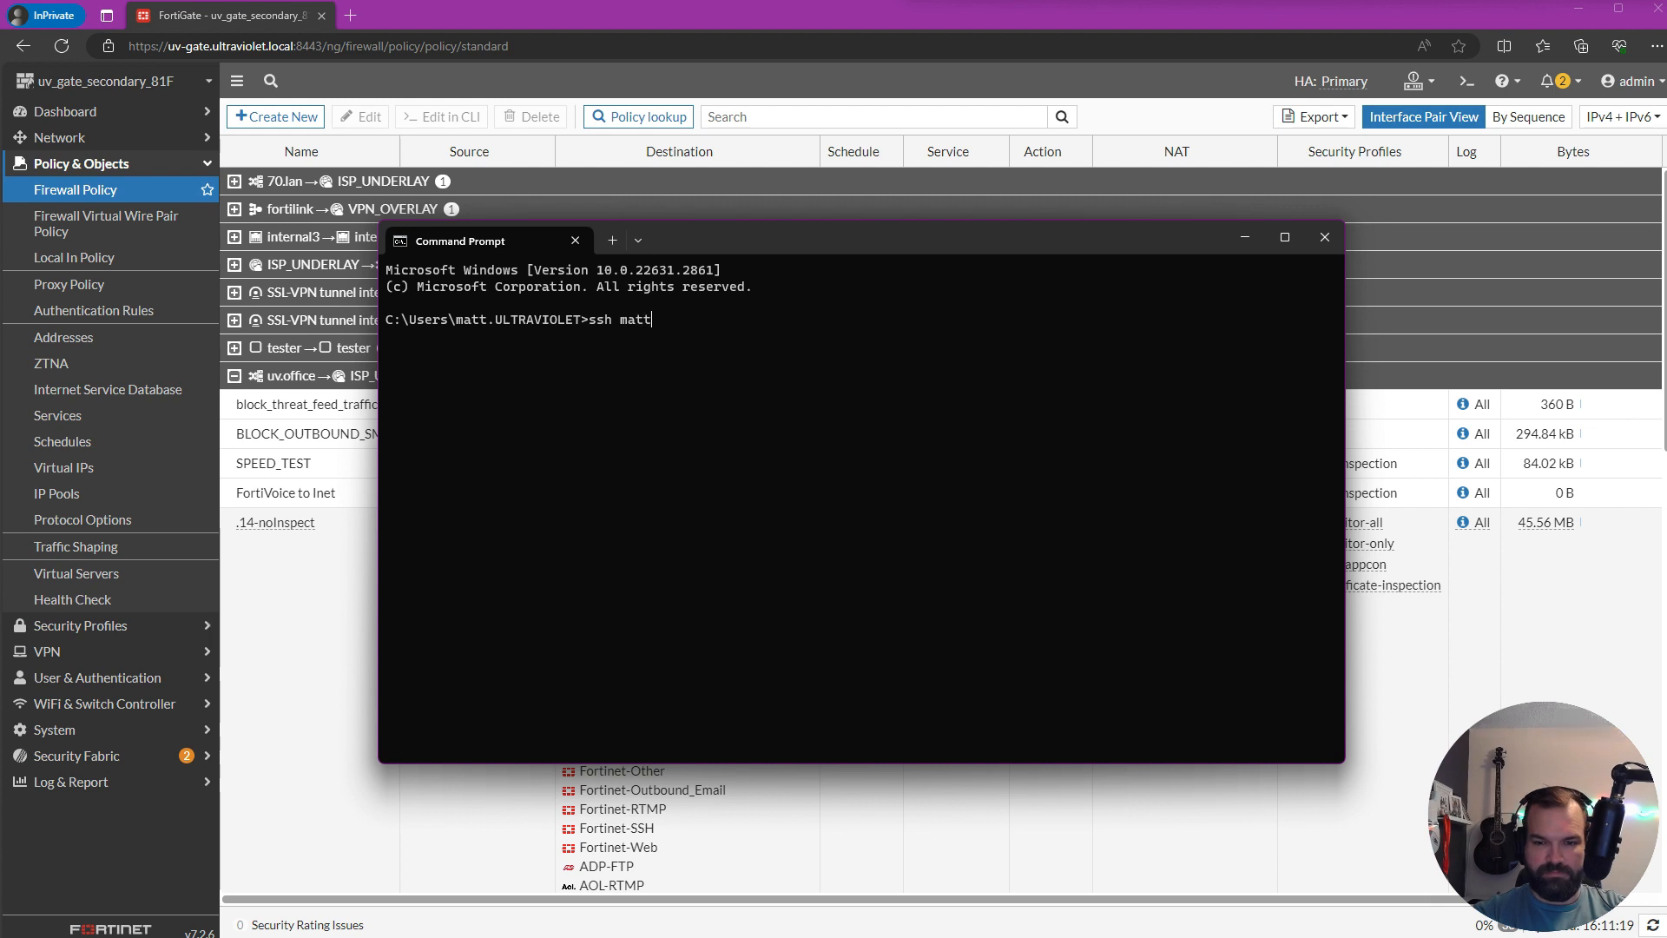
{"action": "type", "text": "@10.220.47.16"}
{"action": "key", "text": "Return"}
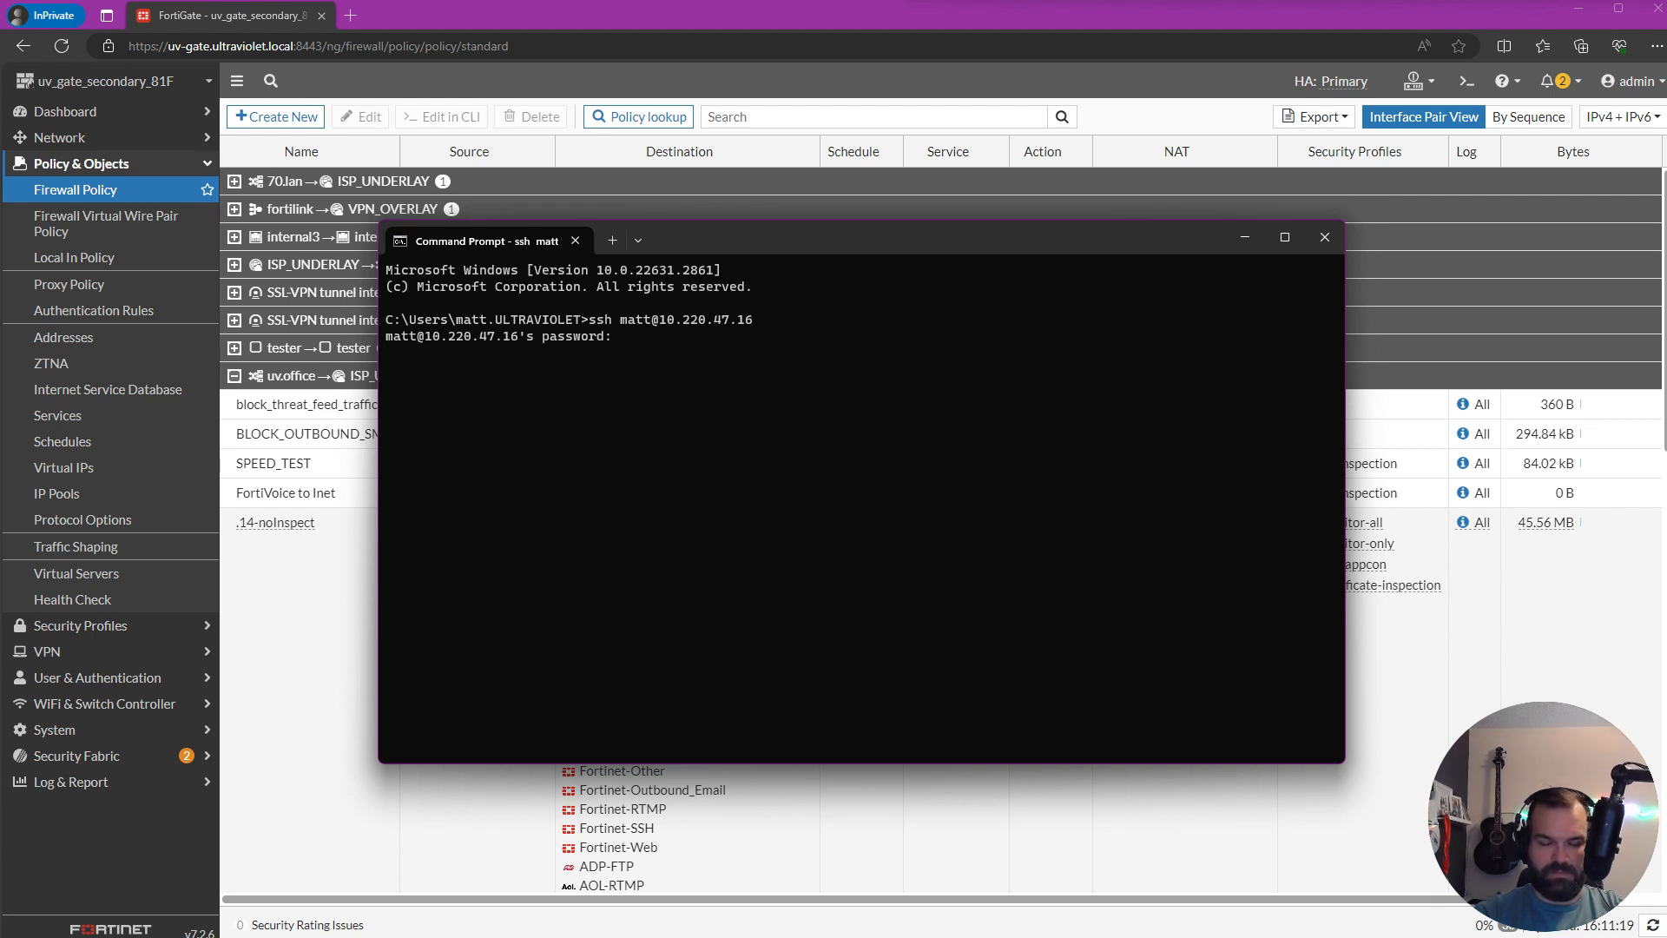
{"action": "key", "text": "Return"}
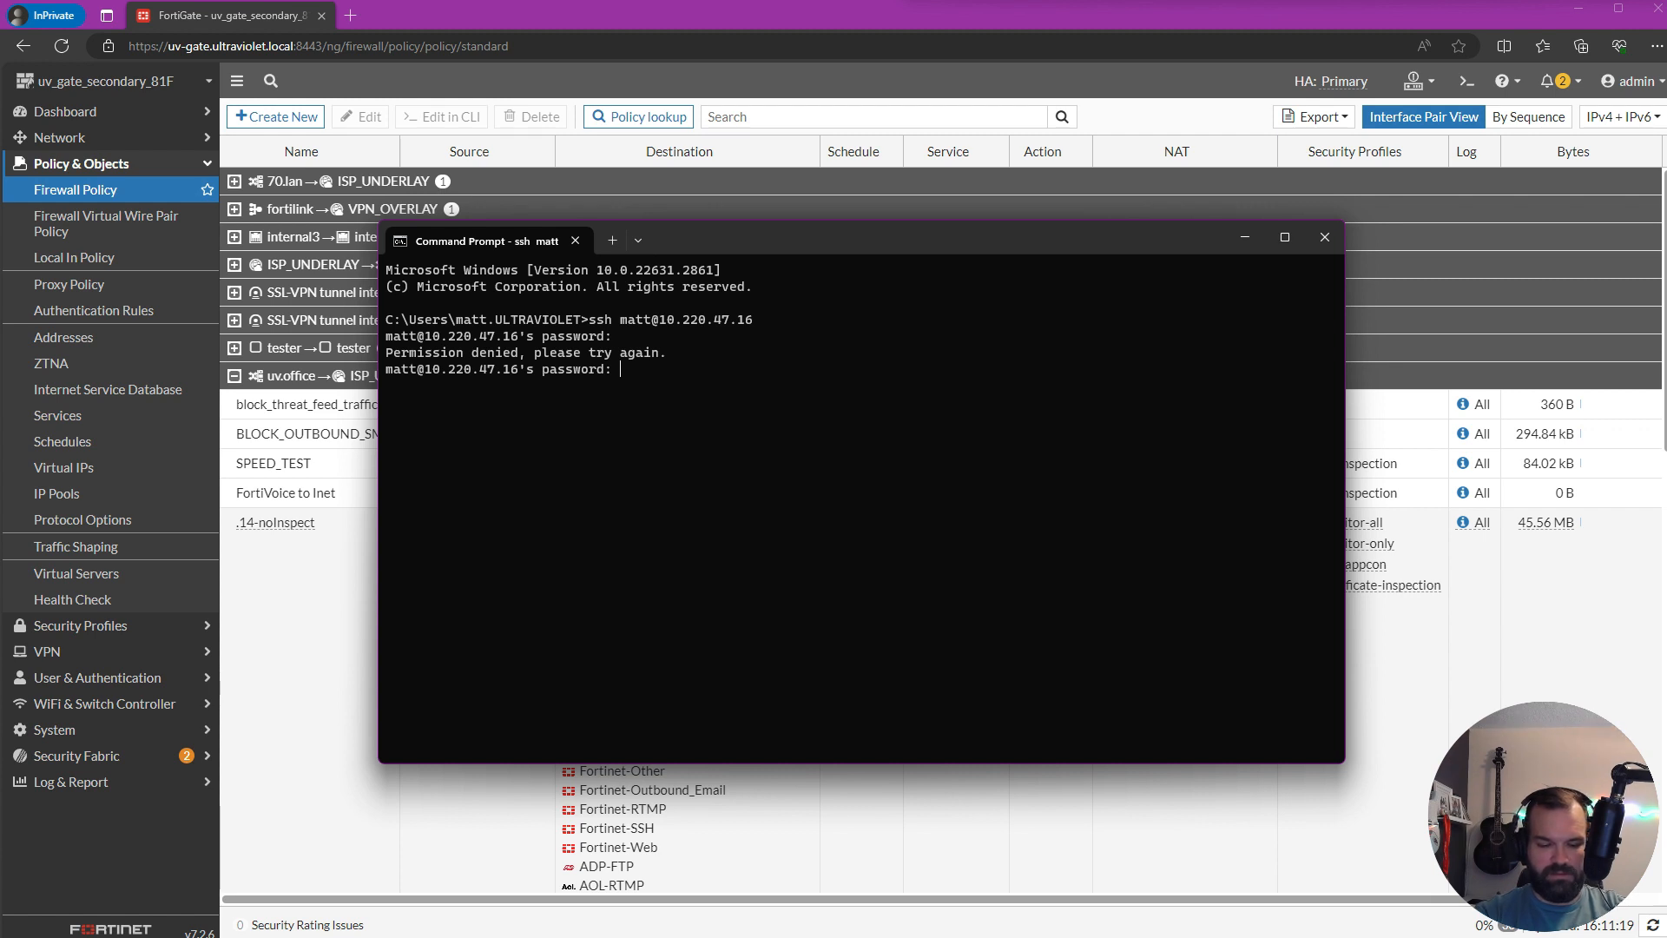
{"action": "key", "text": "Return"}
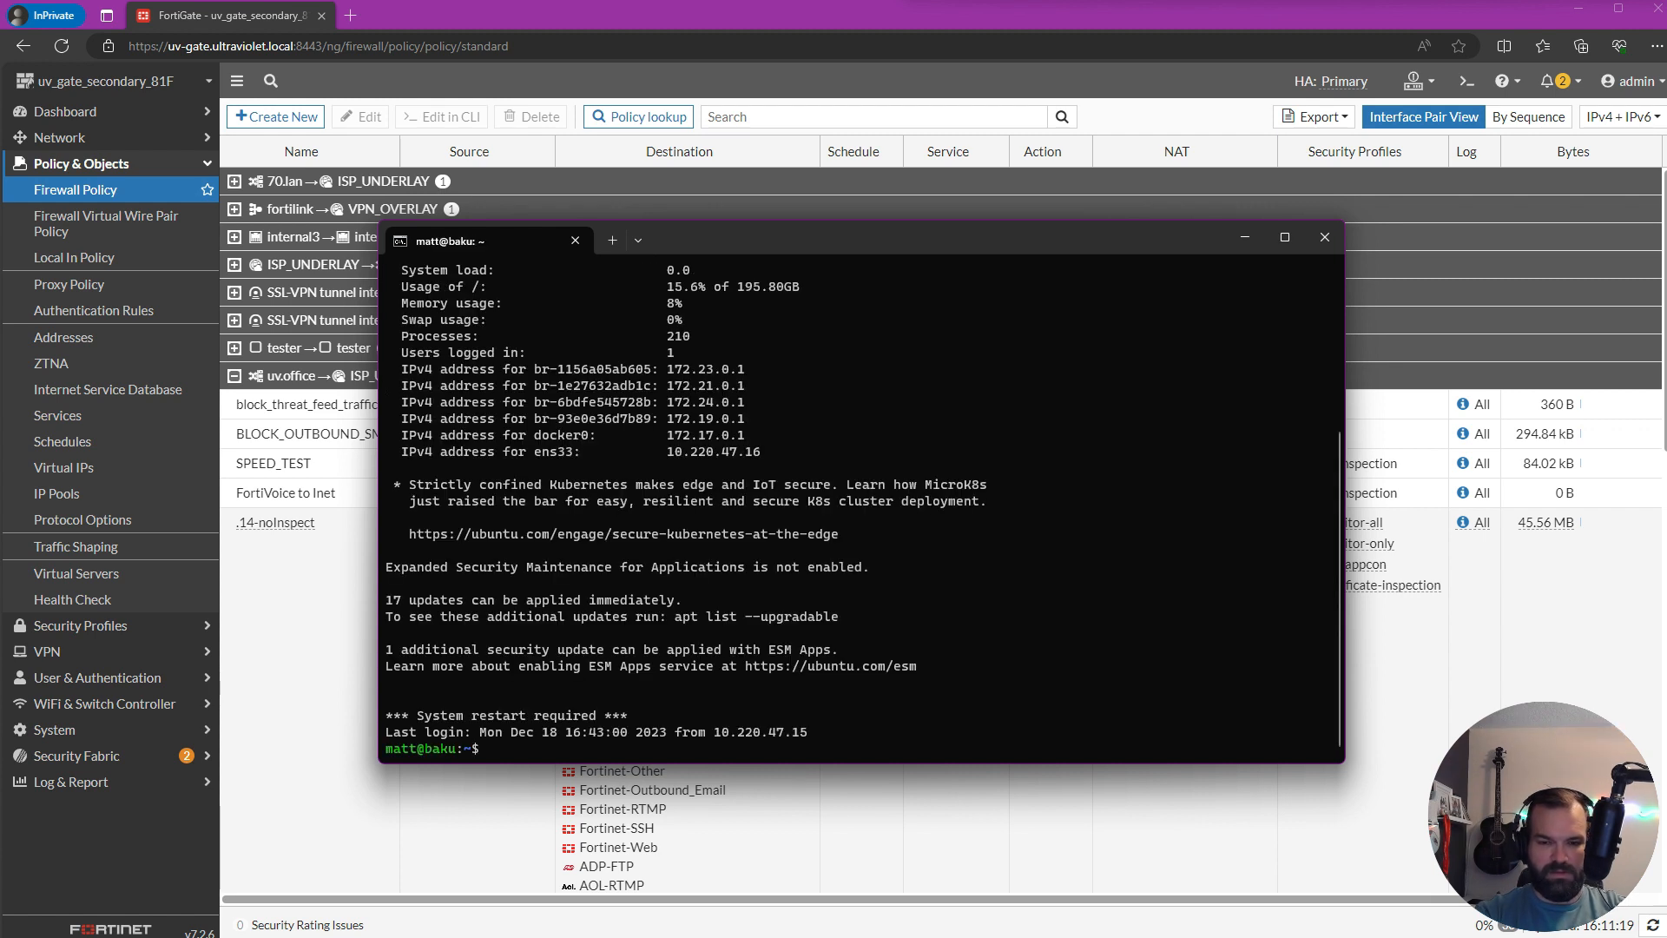
- Change to the website directory and list the Docker containers running on the server
{"action": "type", "text": "cd ./"}
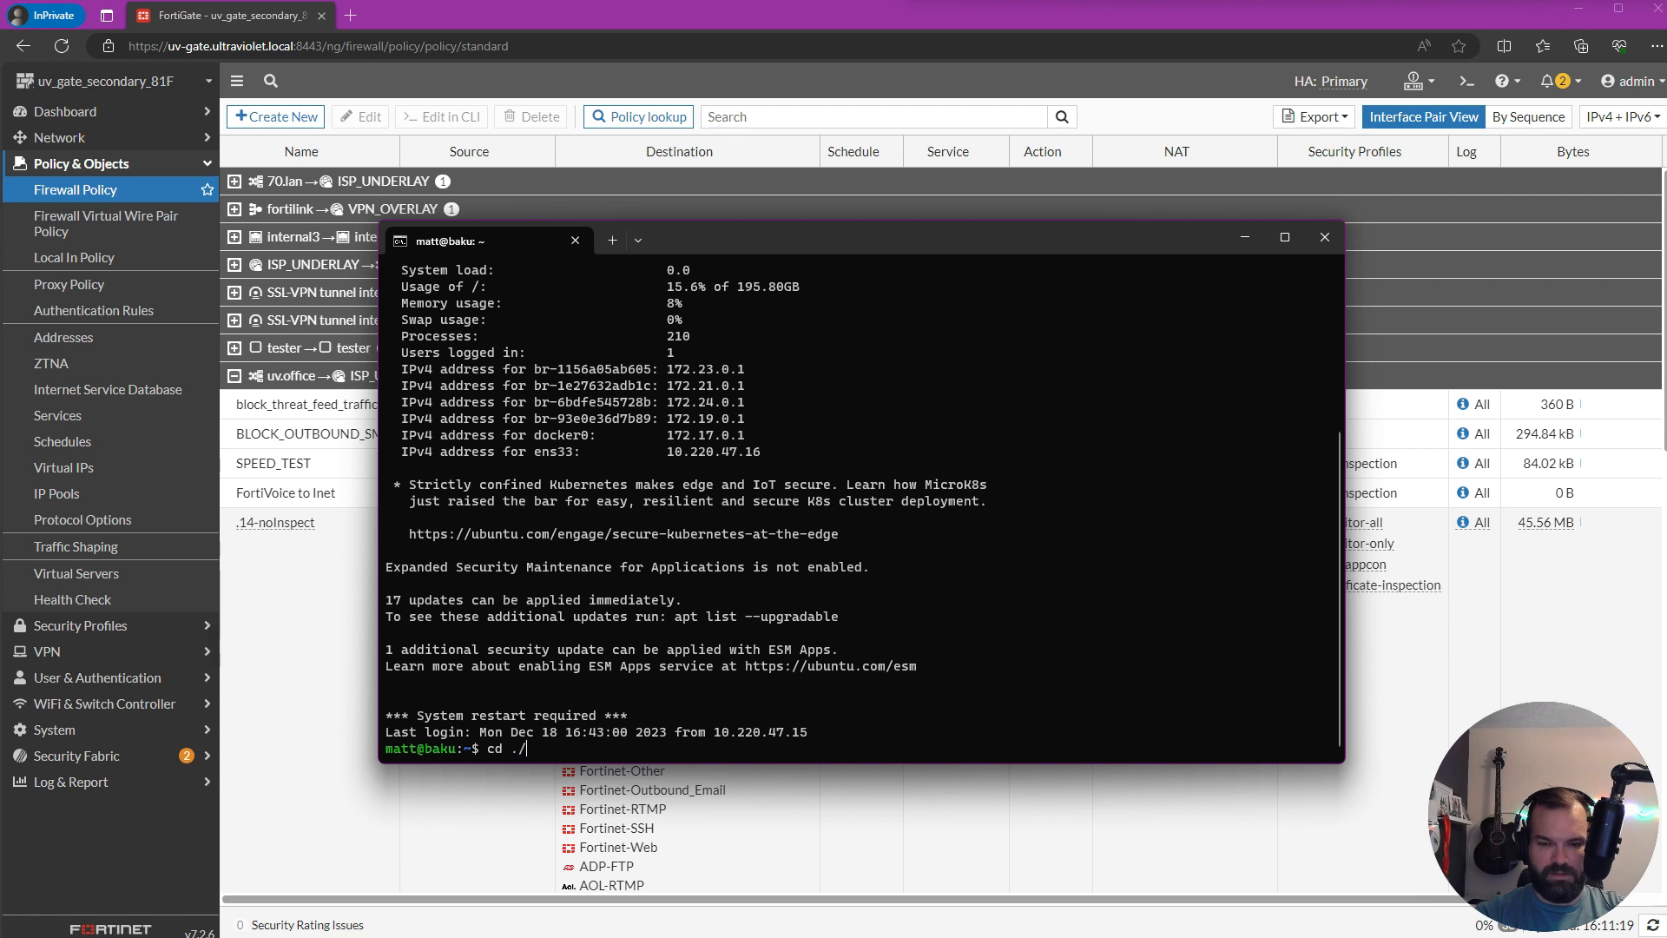
{"action": "type", "text": "wbbsite"}
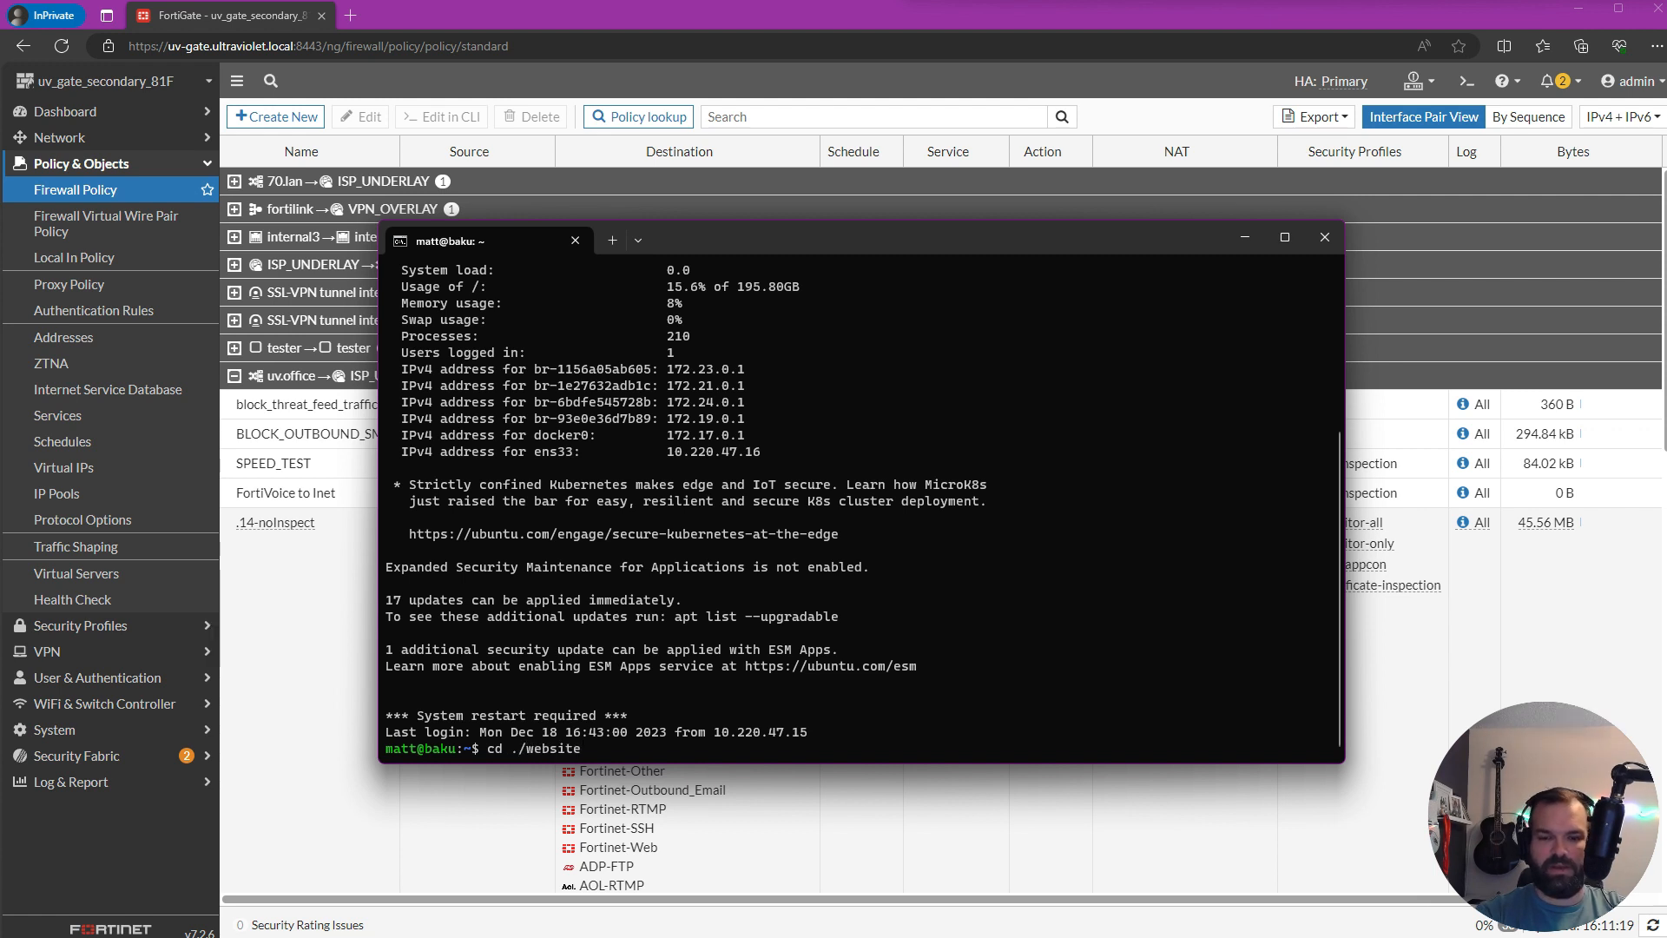
{"action": "key", "text": "Return"}
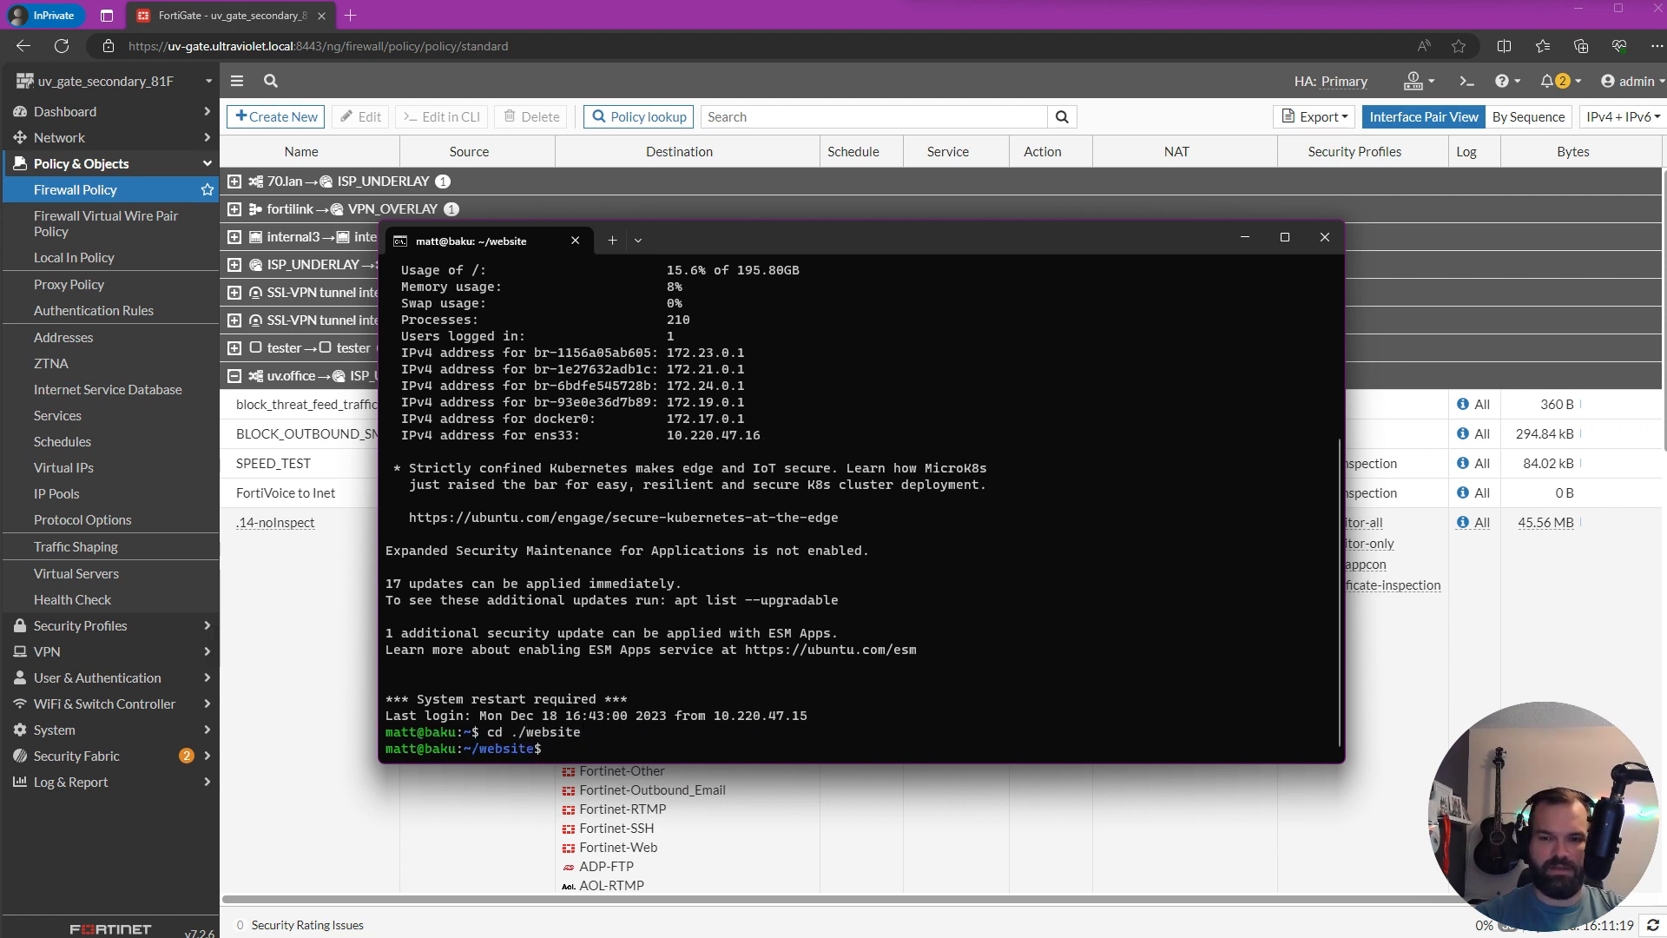
{"action": "type", "text": "docker"}
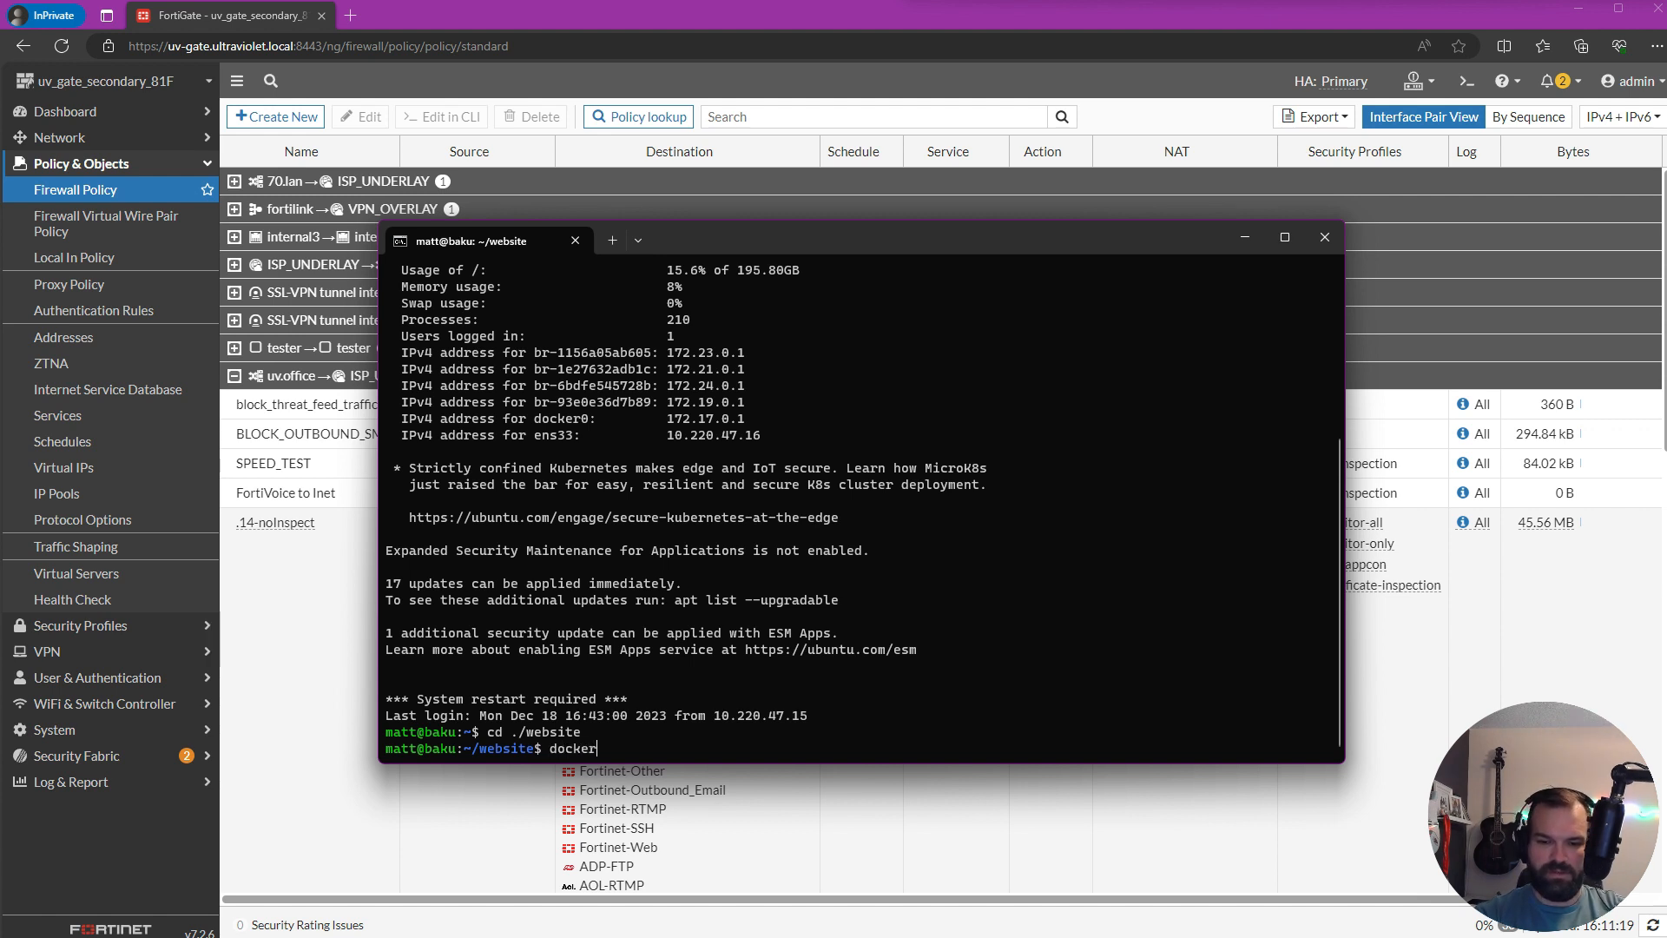
{"action": "key", "text": "BackSpace"}
{"action": "type", "text": "r container ls"}
{"action": "key", "text": "Return"}
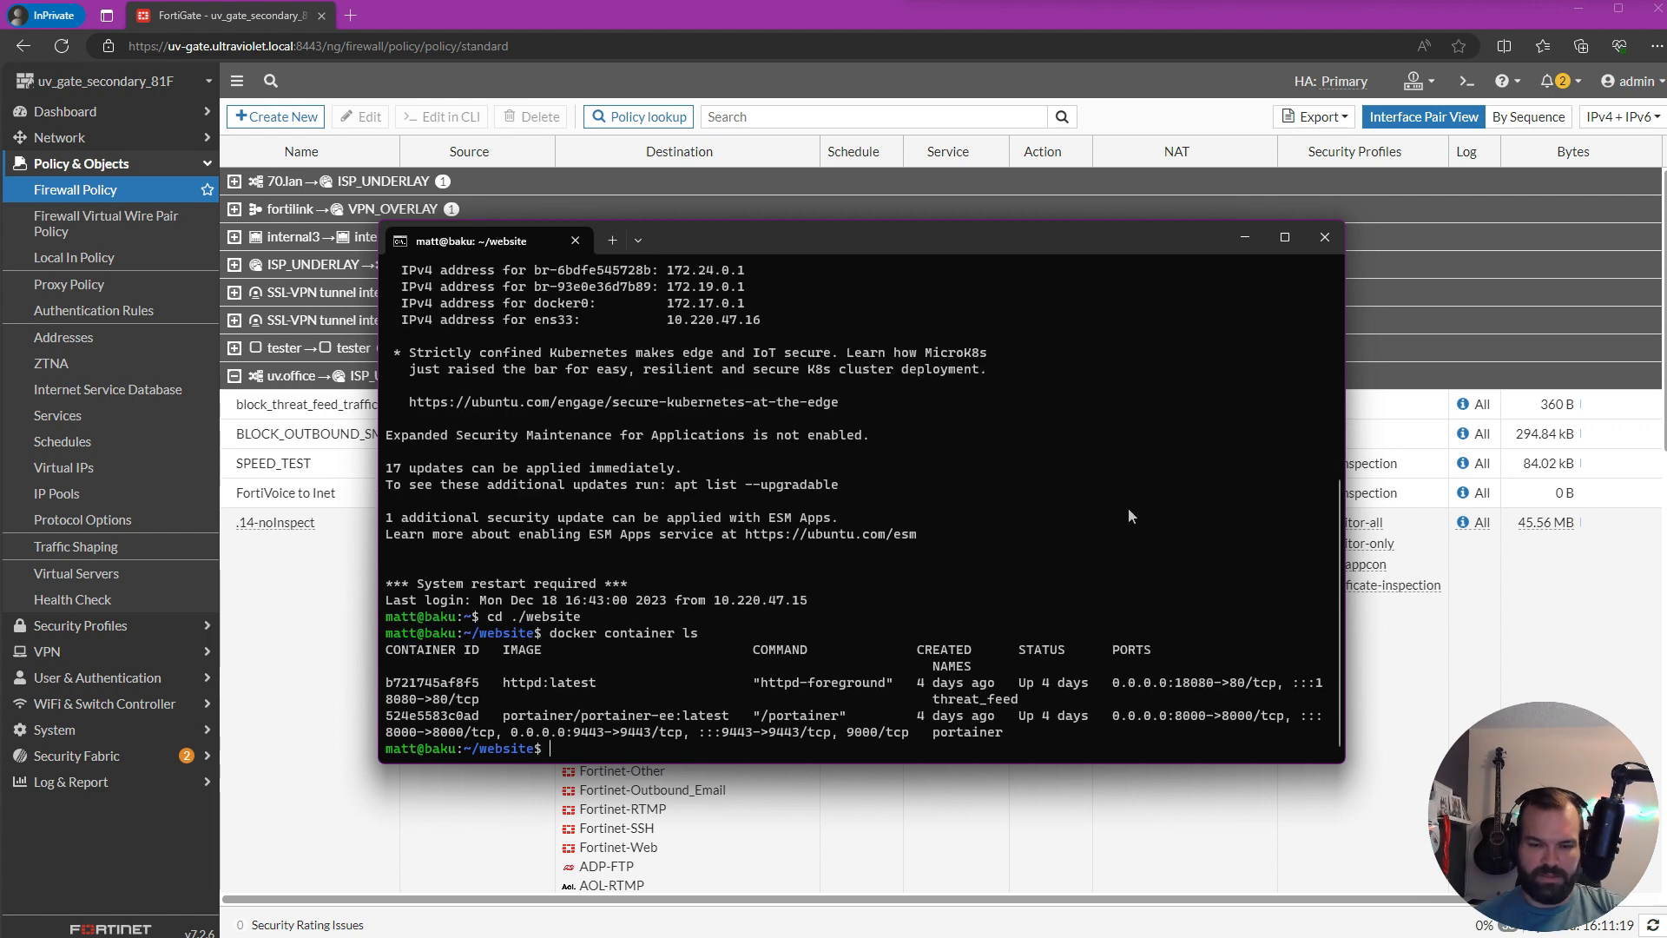
- Examine the portainer and httpd:latest container entries, and list the files in the website directory
{"action": "left_click_drag", "start_coordinate": [503, 716], "coordinate": [717, 744]}
{"action": "left_click", "coordinate": [716, 744]}
{"action": "left_click_drag", "start_coordinate": [495, 683], "coordinate": [907, 683]}
{"action": "left_click", "coordinate": [1030, 684]}
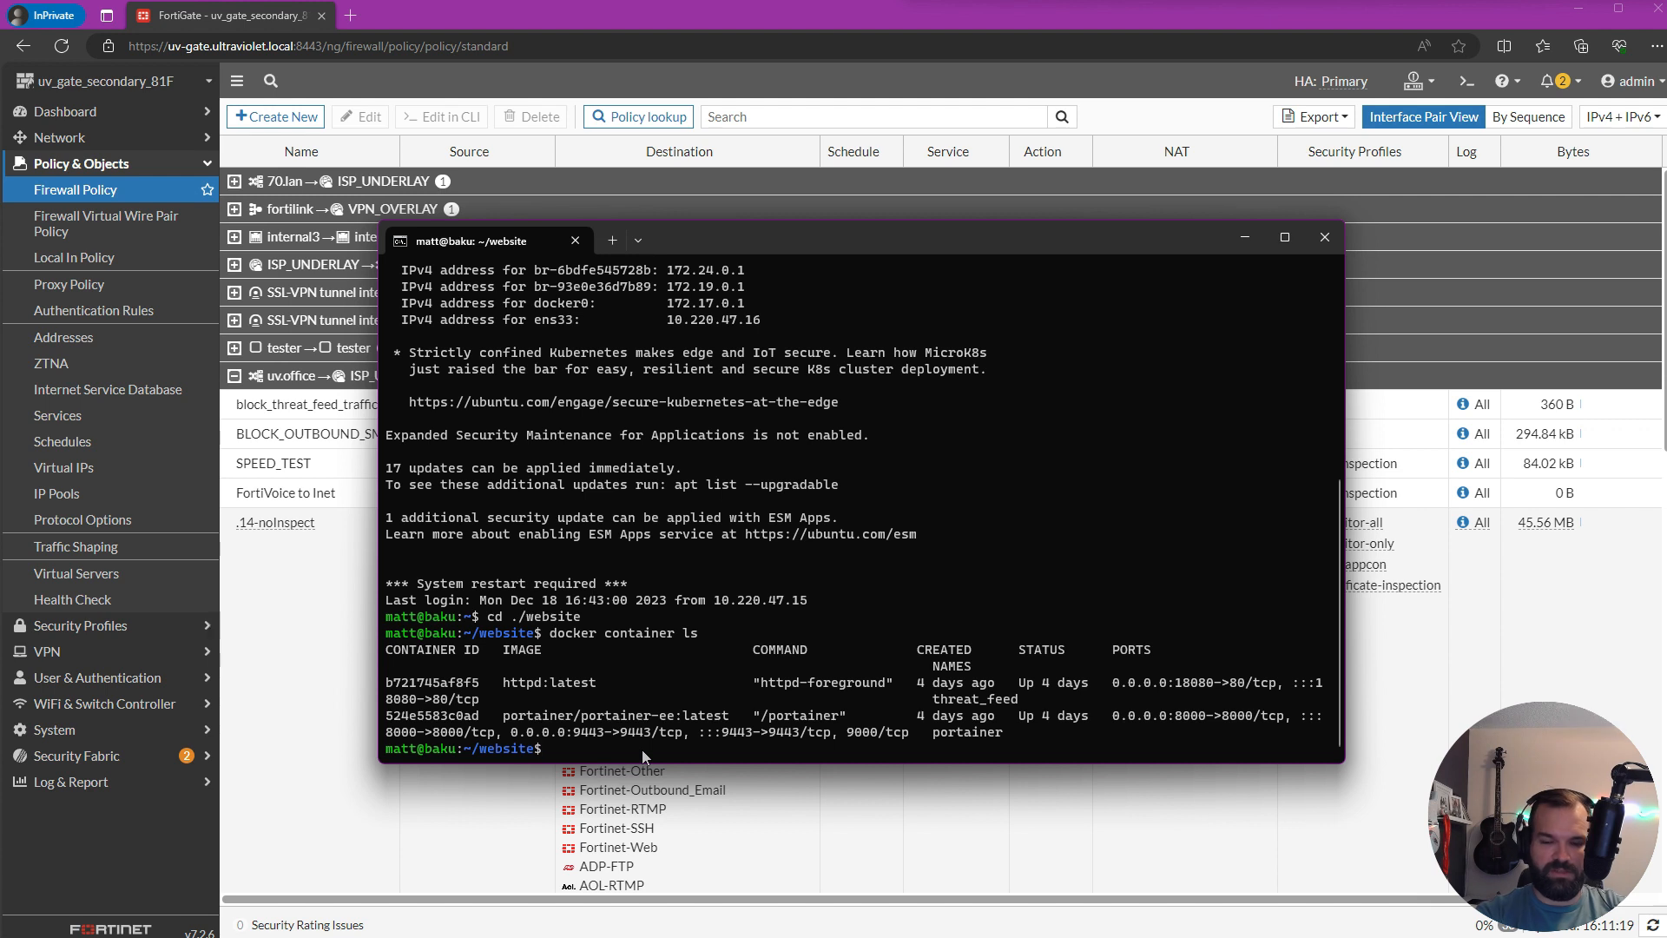
{"action": "type", "text": "ls"}
{"action": "key", "text": "Return"}
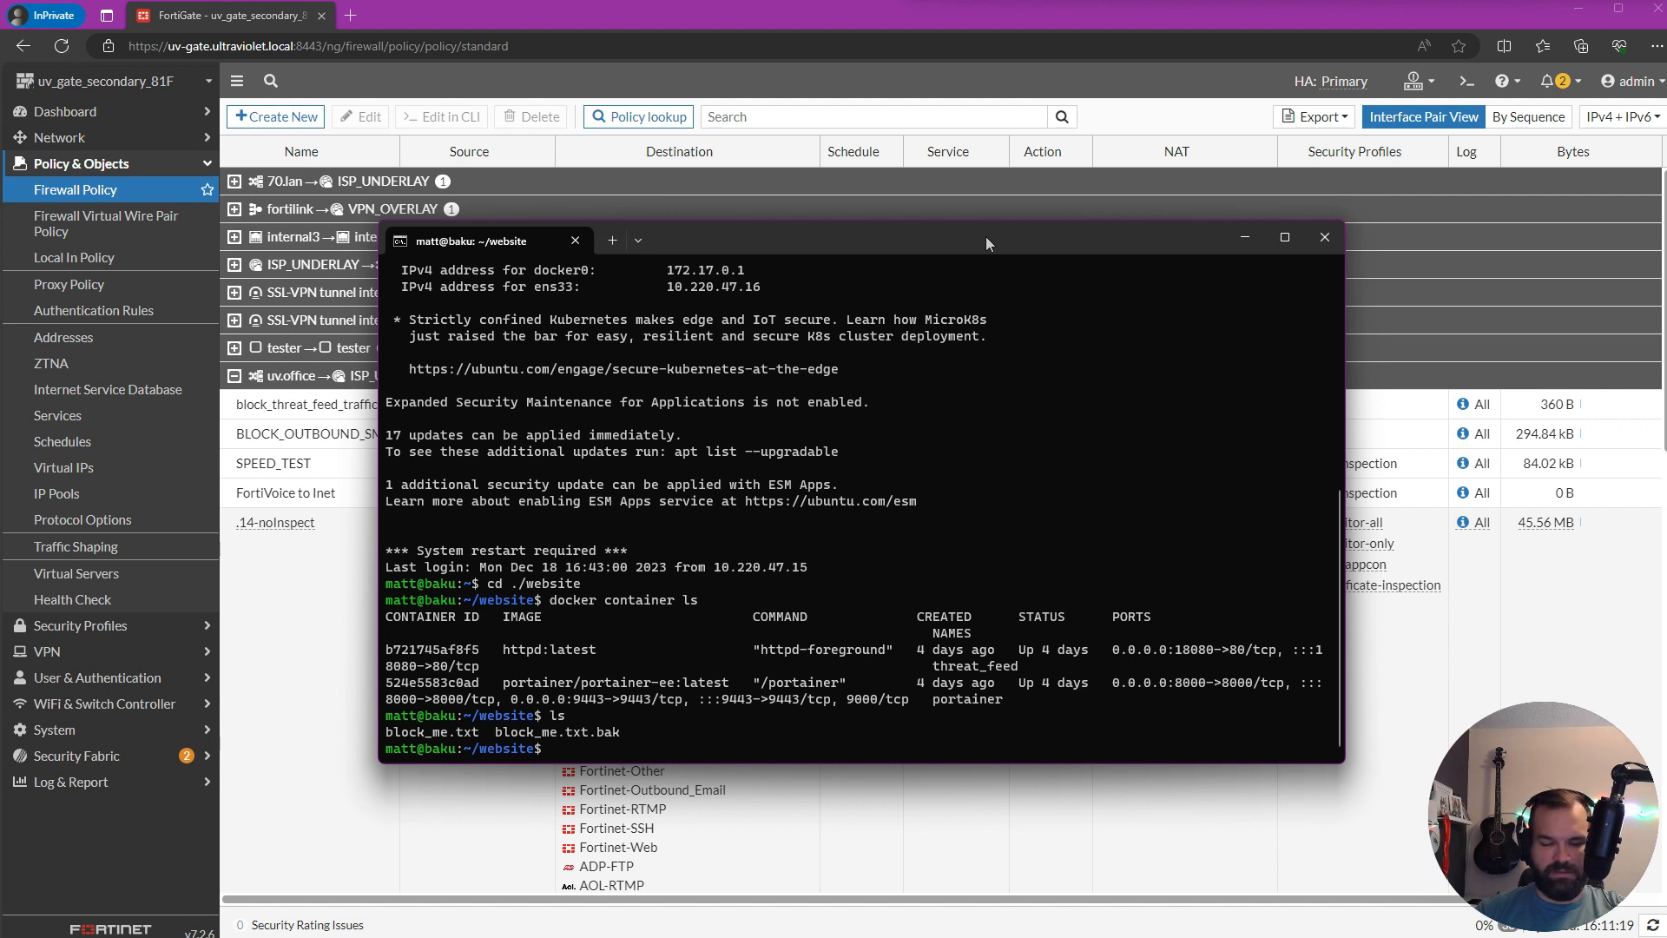
- Check the uv_threat_feed external connector's status and entry count in FortiGate, and leave its settings without saving
{"action": "left_click", "coordinate": [102, 767]}
{"action": "left_click", "coordinate": [96, 475]}
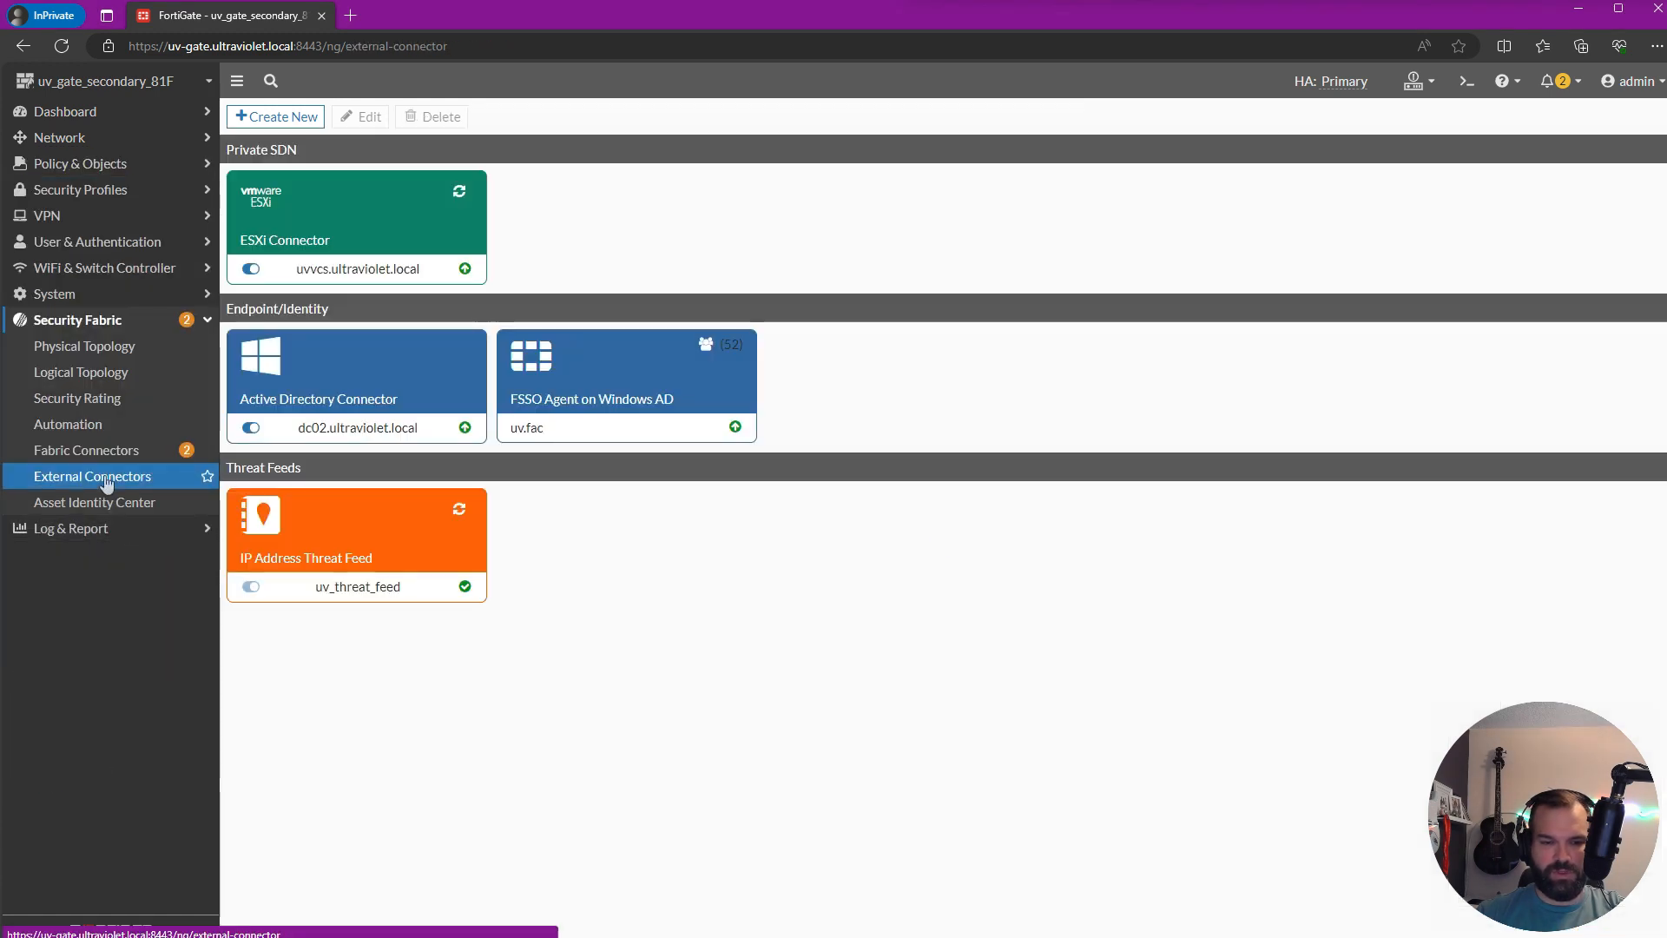
{"action": "double_click", "coordinate": [373, 571]}
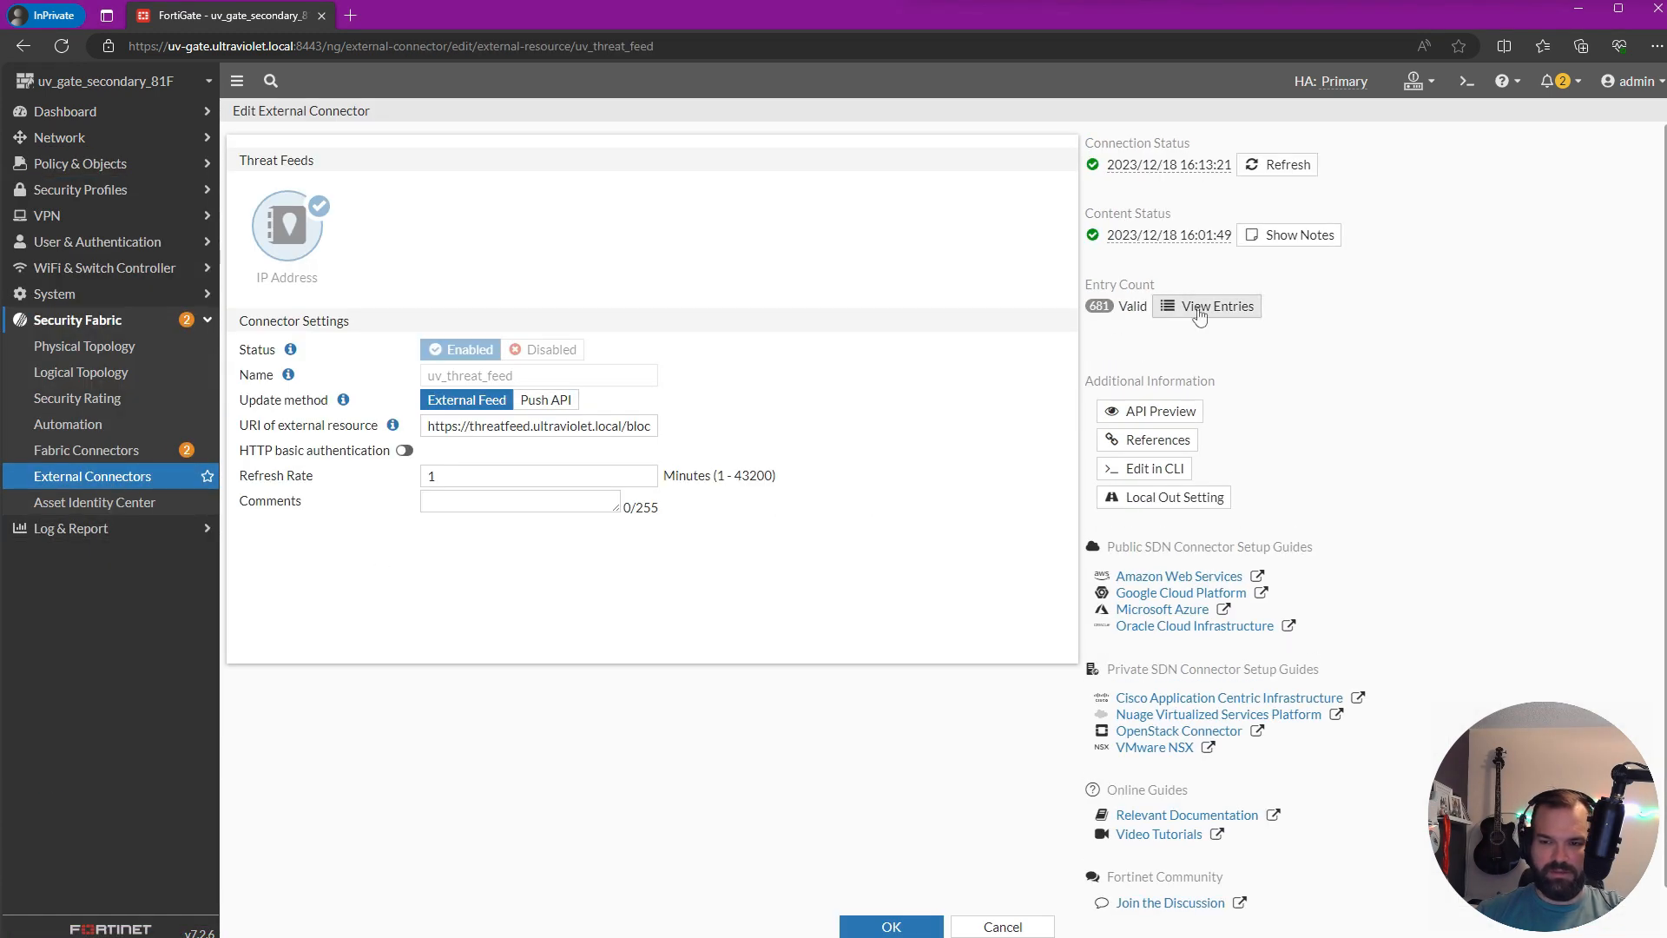
{"action": "left_click", "coordinate": [113, 479]}
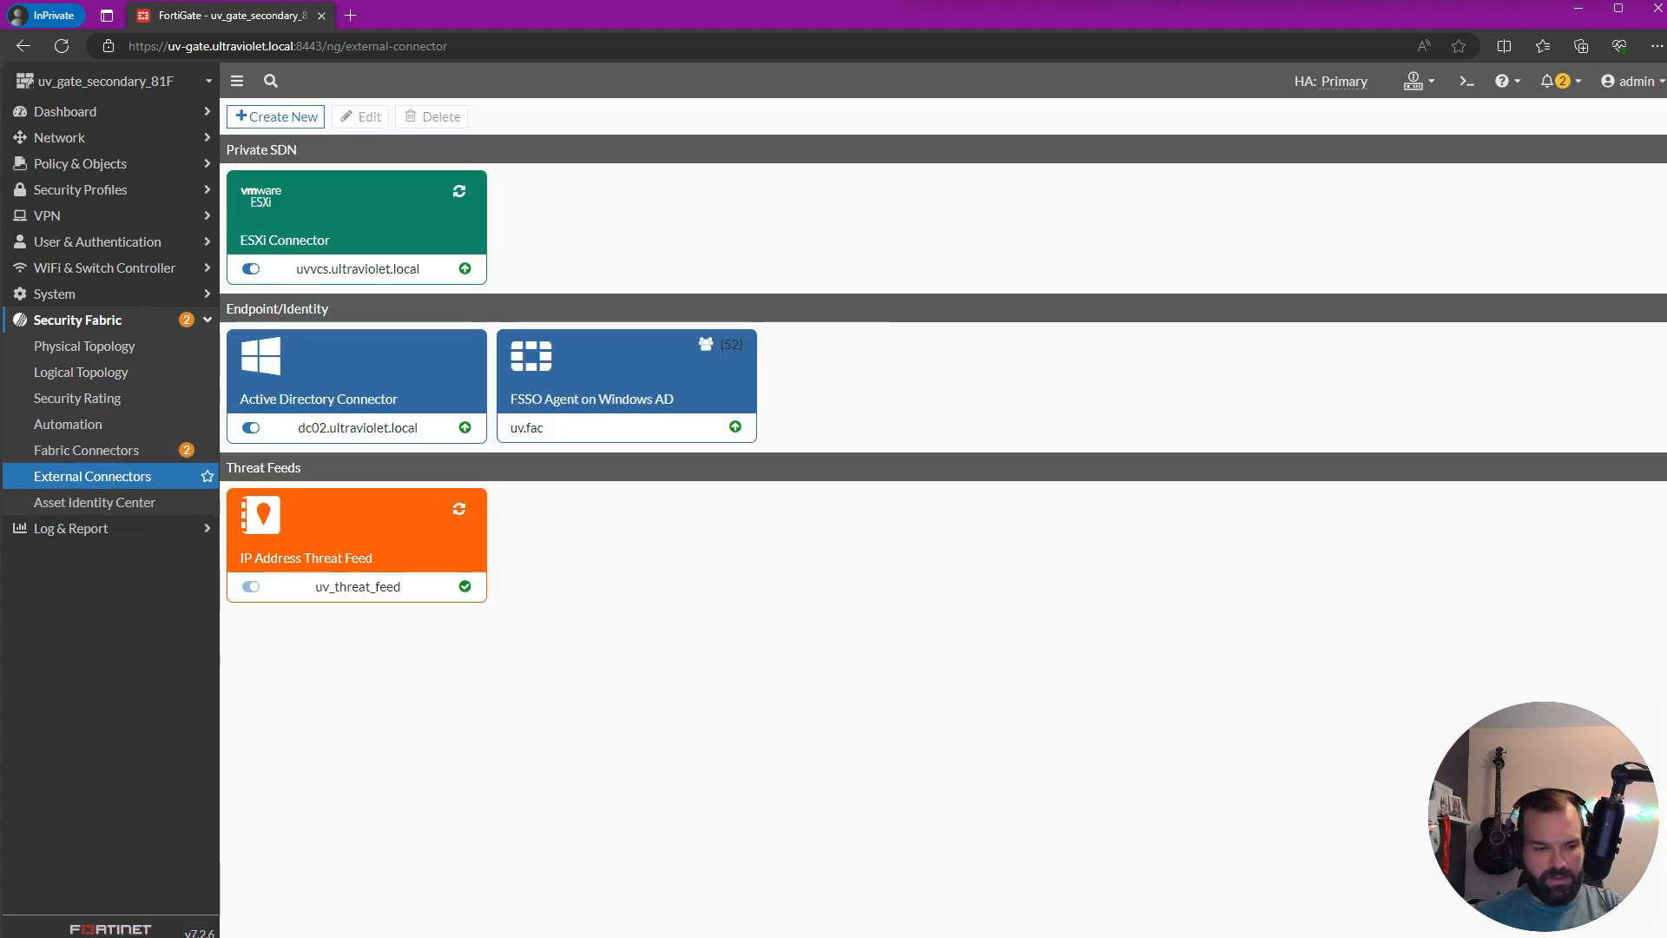
- Switch to the SSH terminal session and open block_me.txt in nano
{"action": "key", "text": "alt+Tab"}
{"action": "type", "text": "n"}
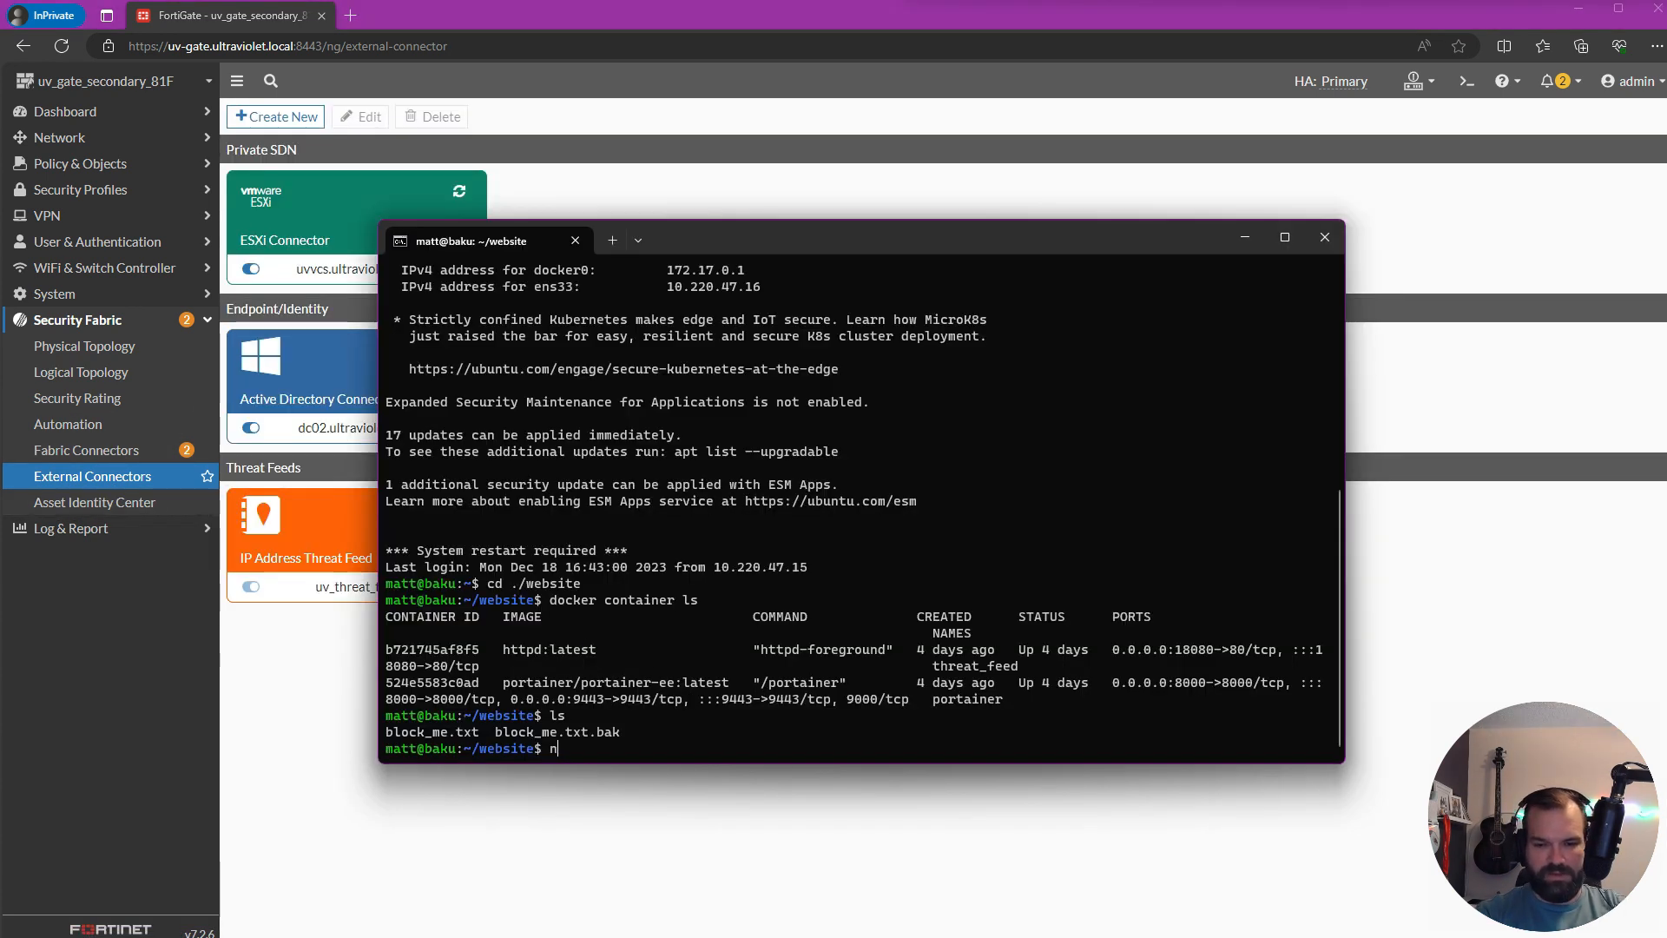
{"action": "type", "text": "ano"}
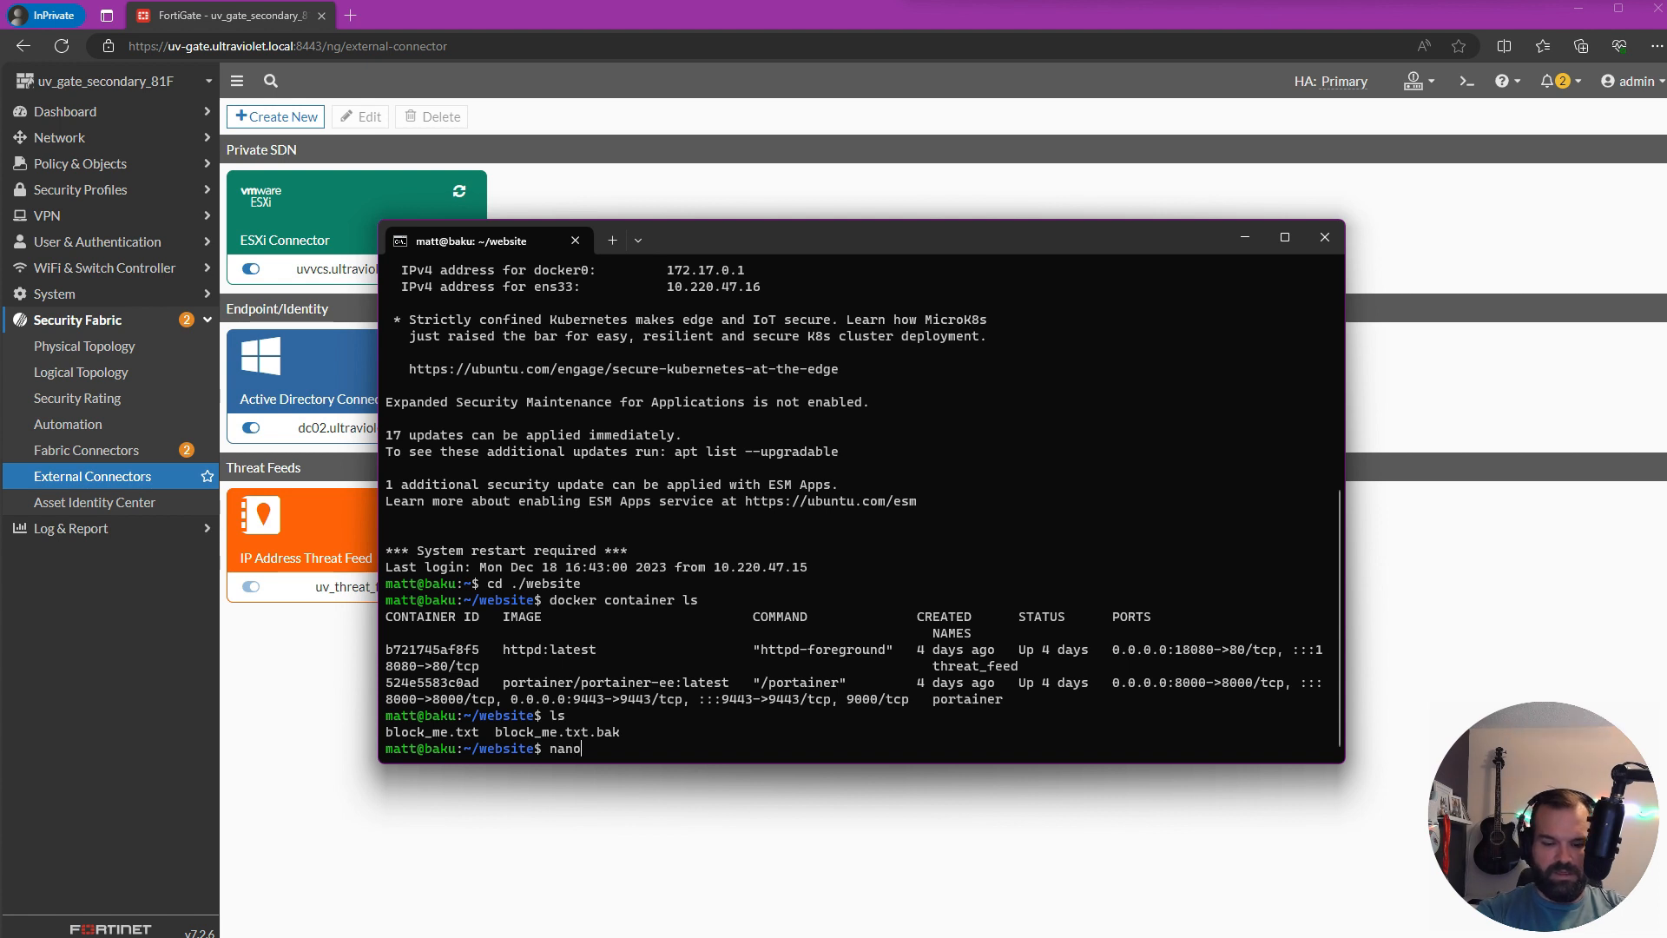
{"action": "type", "text": " block_me.txt"}
{"action": "key", "text": "Return"}
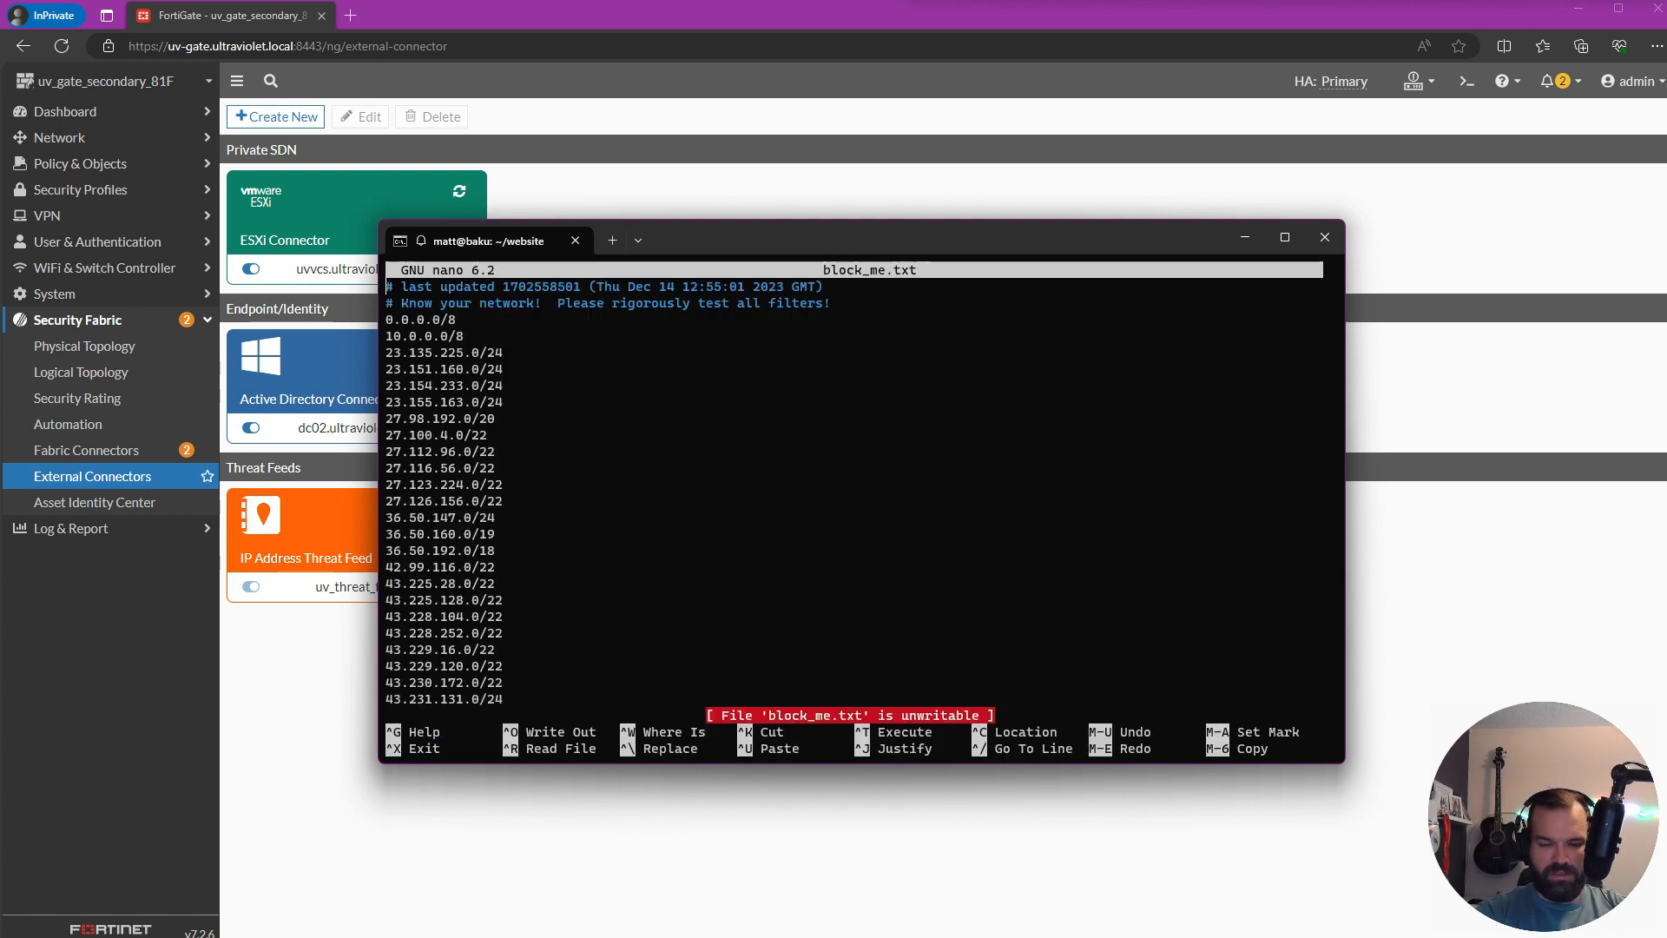
- Try to append the range 468.0.0.0/24 at the end of block_me.txt and save it, and exit nano discarding the edit
{"action": "scroll", "coordinate": [859, 491], "scroll_direction": "down", "scroll_amount": 10}
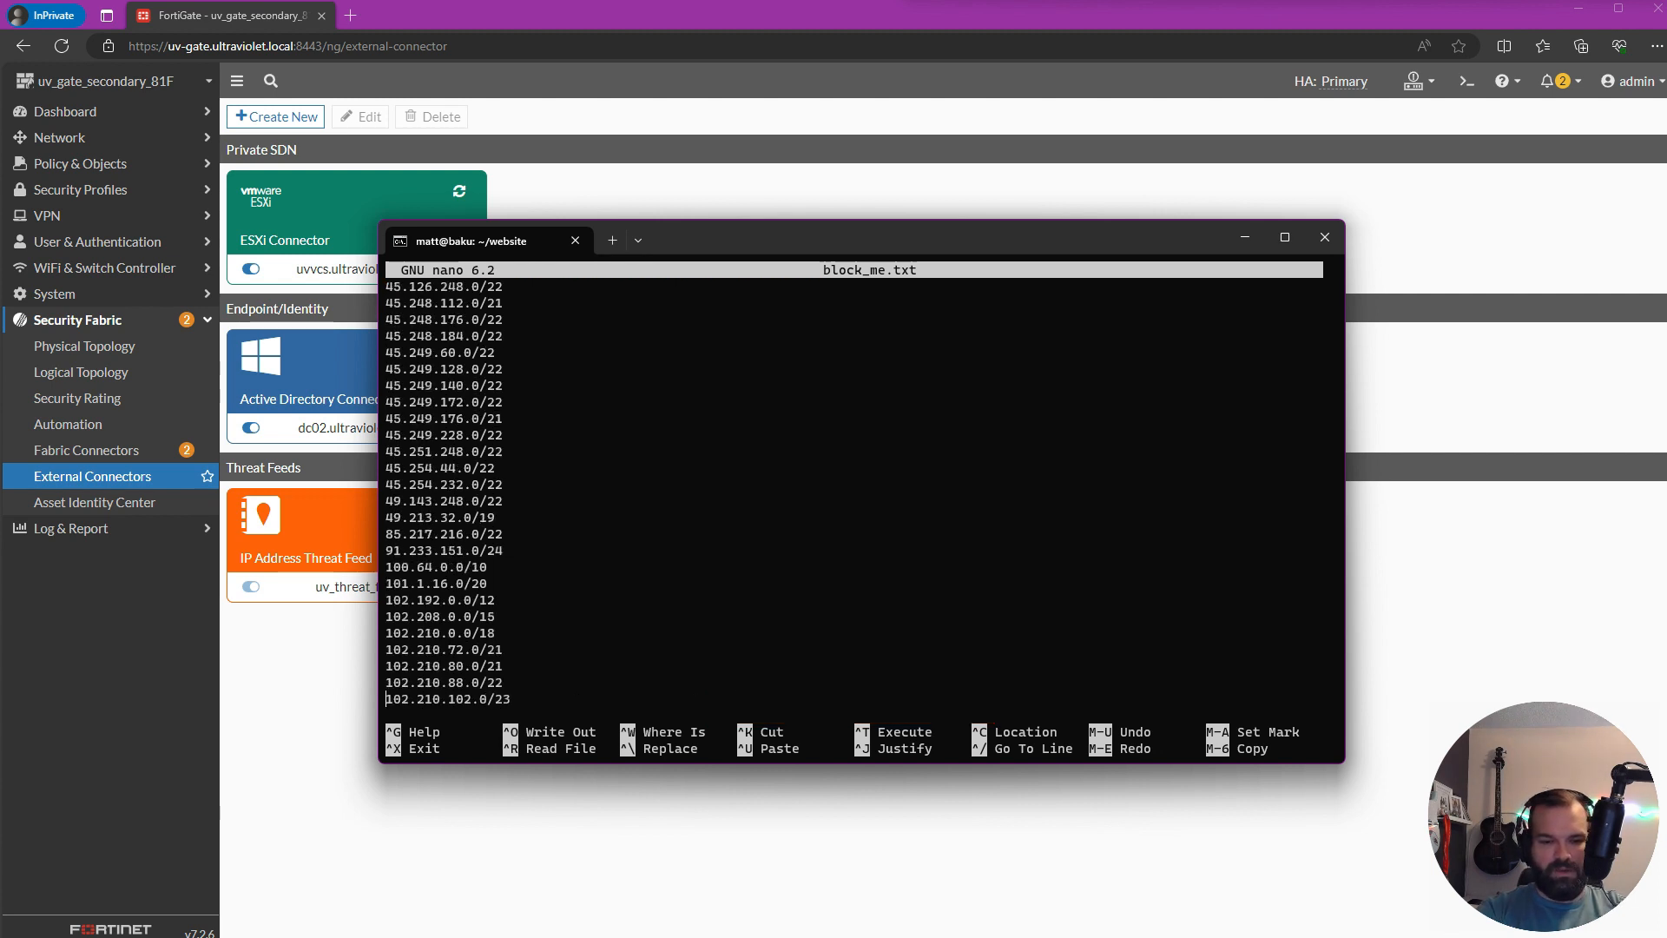
{"action": "scroll", "coordinate": [860, 490], "scroll_direction": "down", "scroll_amount": 5}
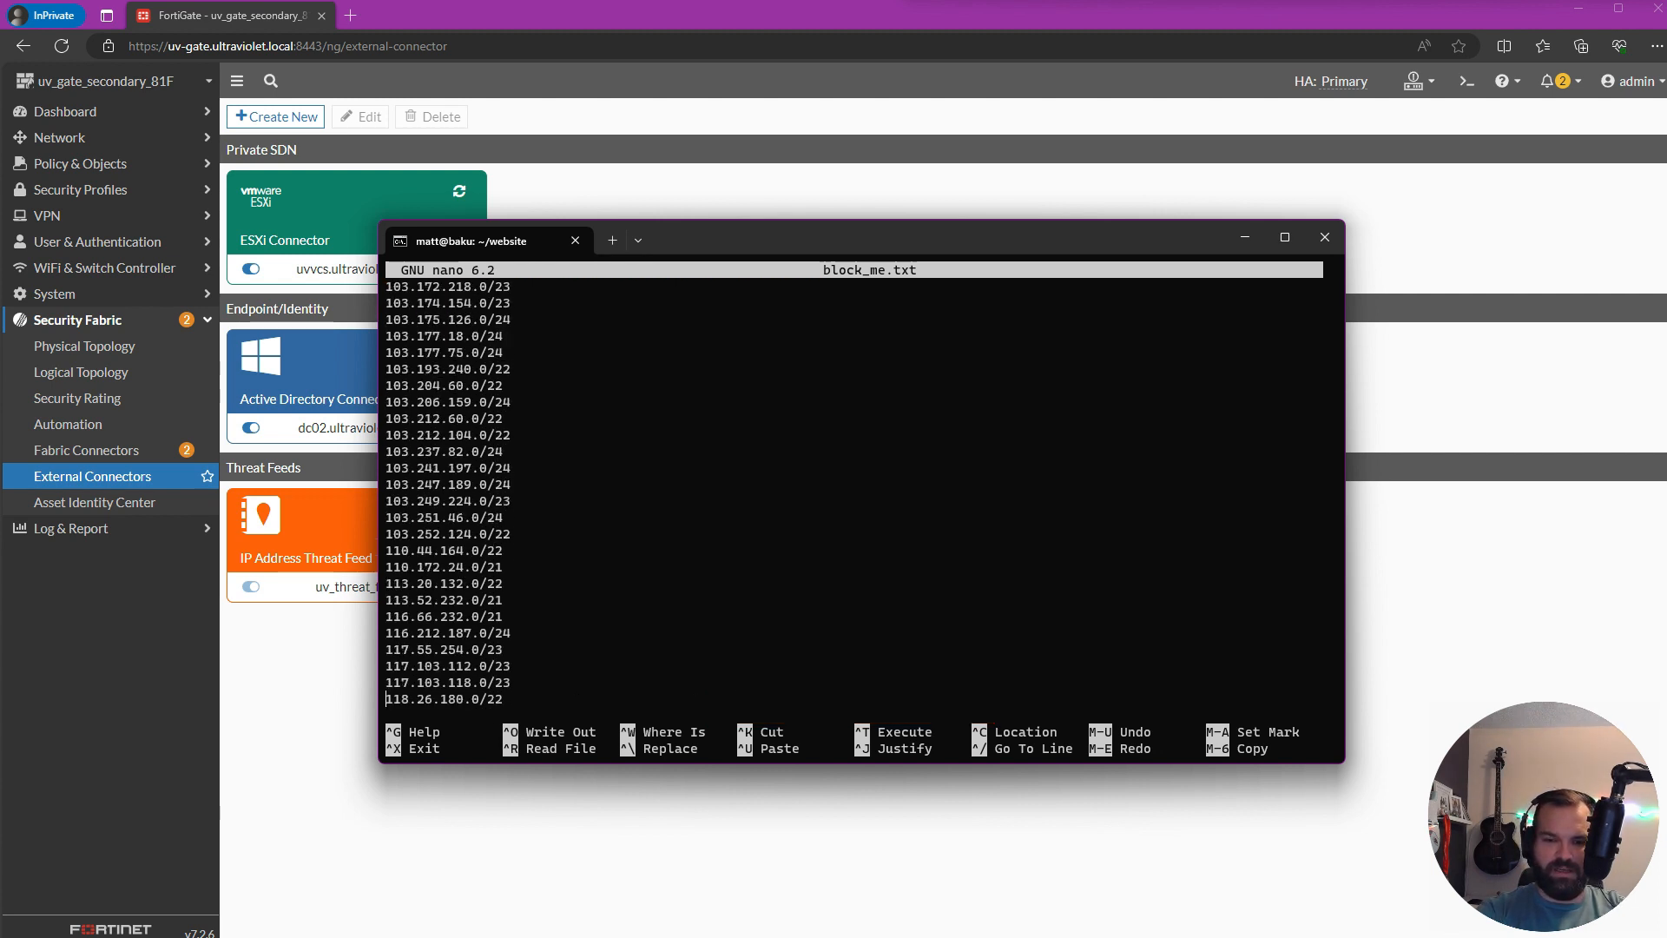
{"action": "scroll", "coordinate": [859, 491], "scroll_direction": "down", "scroll_amount": 20}
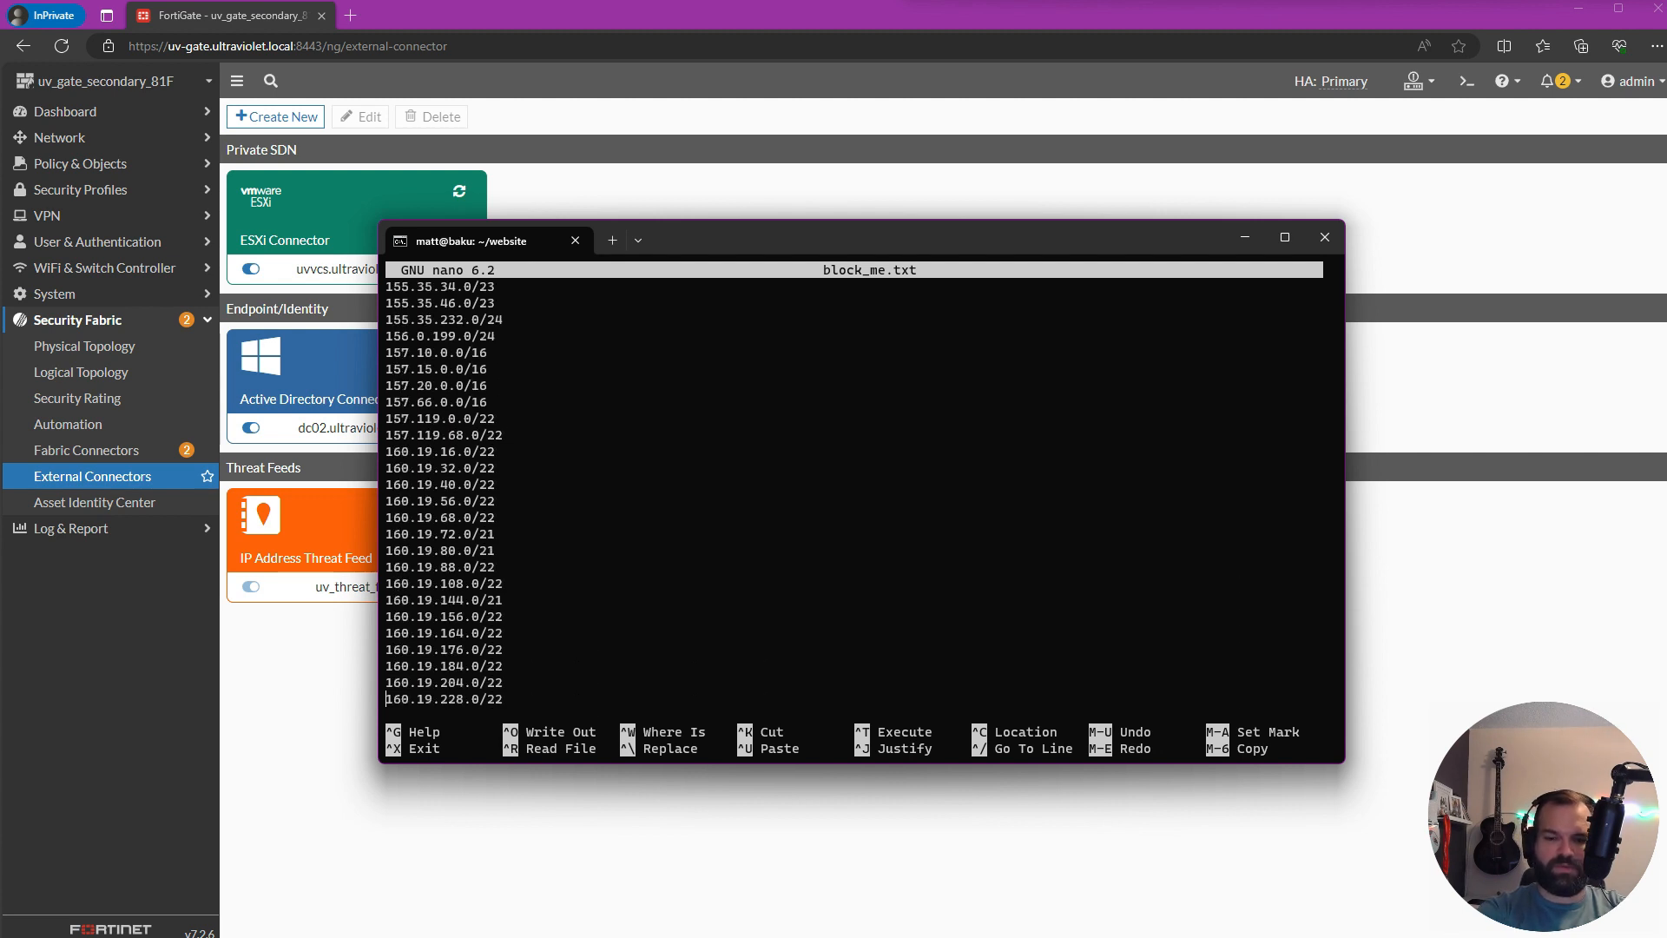
{"action": "scroll", "coordinate": [859, 490], "scroll_direction": "down", "scroll_amount": 15}
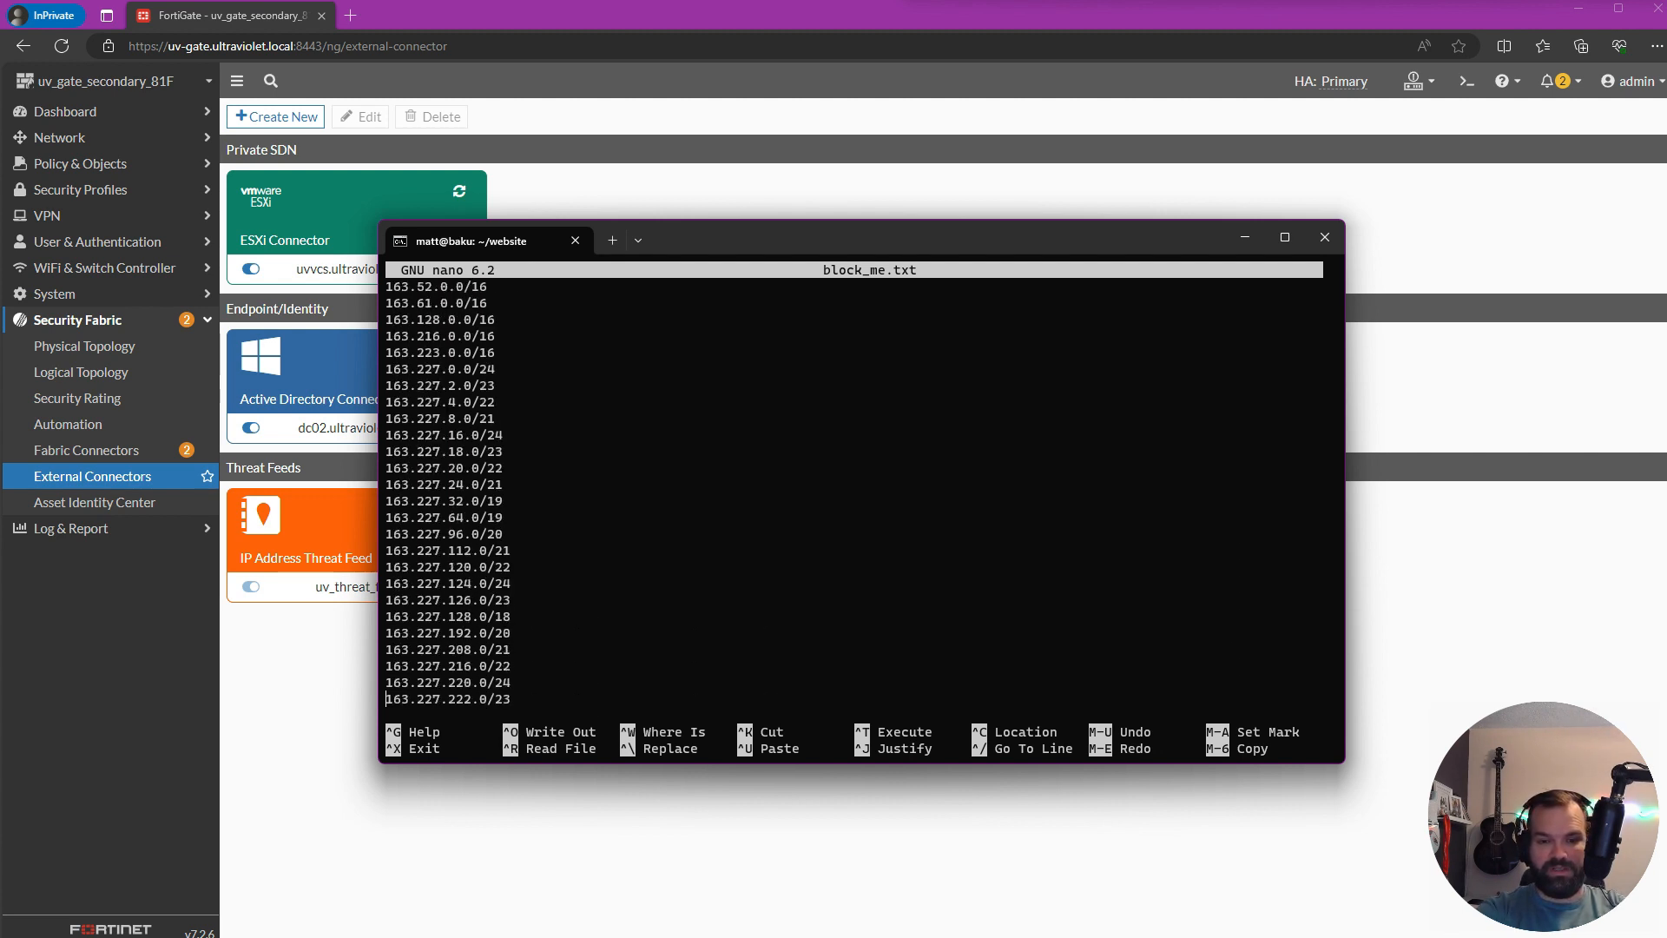
{"action": "scroll", "coordinate": [859, 491], "scroll_direction": "down", "scroll_amount": 20}
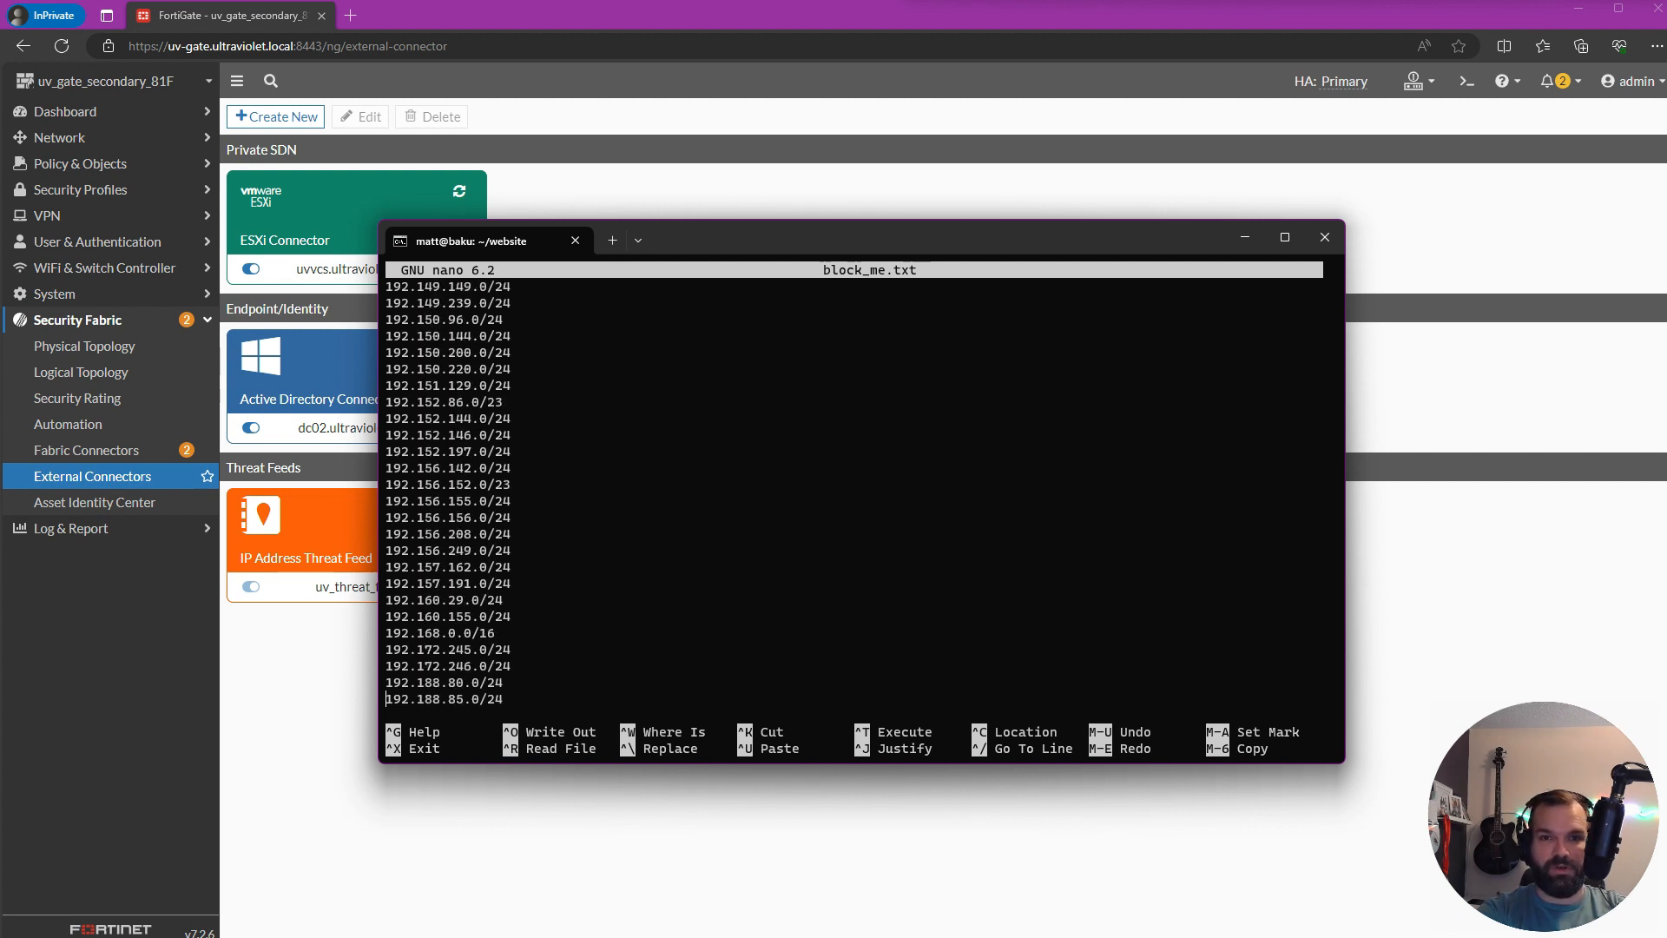
{"action": "scroll", "coordinate": [859, 491], "scroll_direction": "down", "scroll_amount": 20}
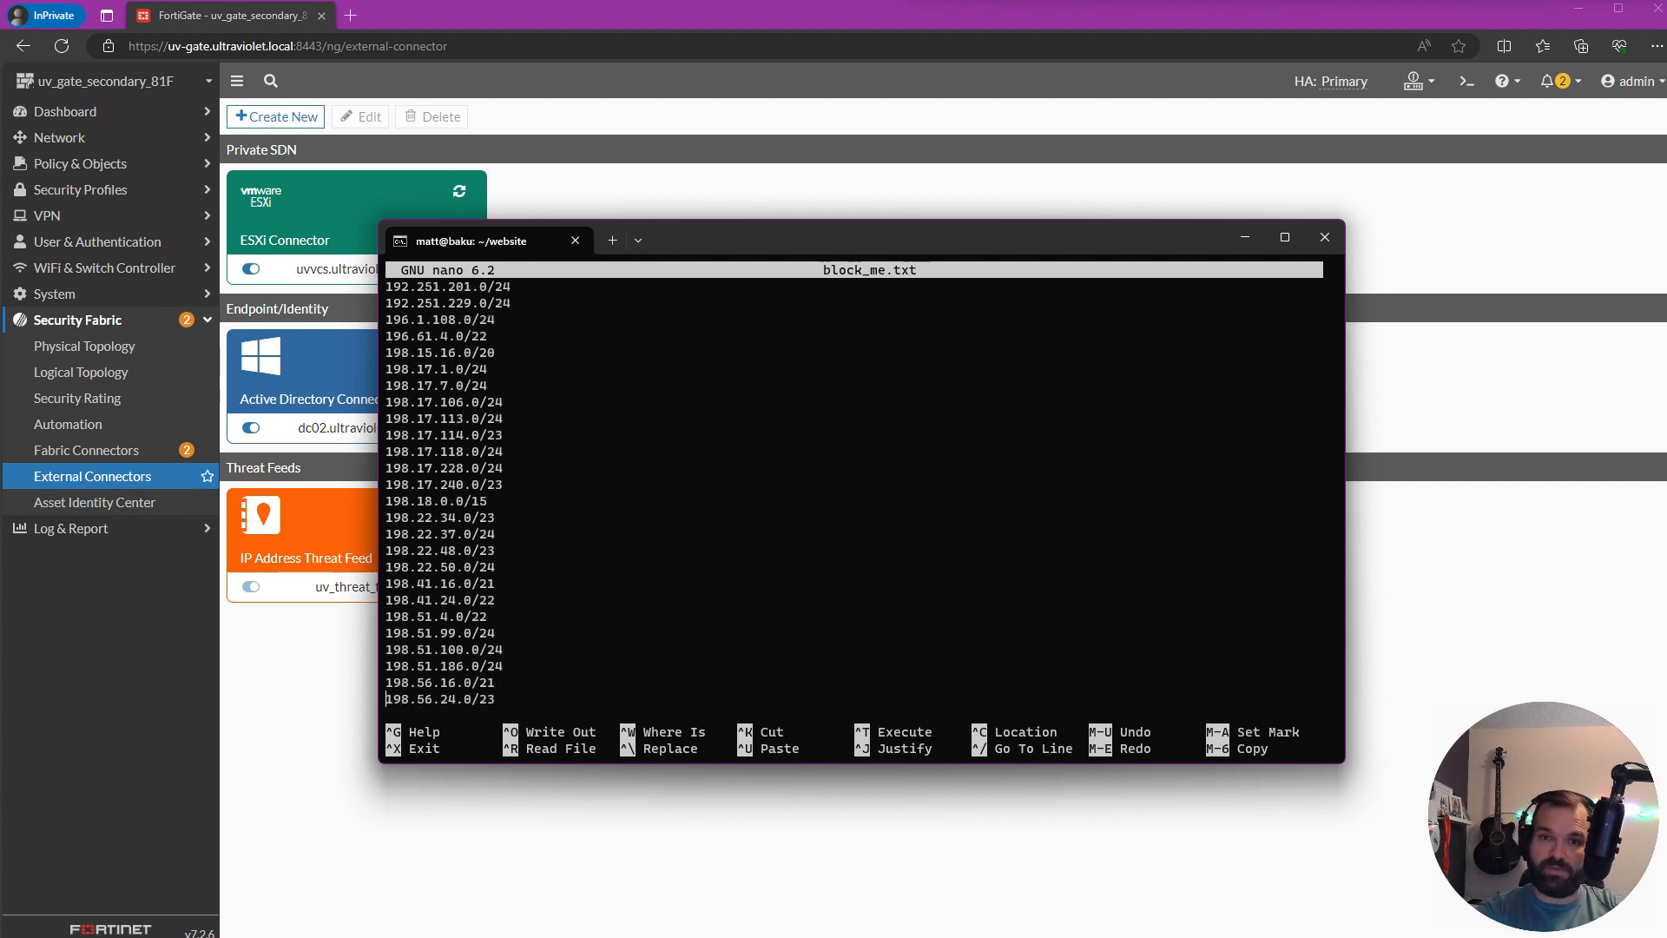
{"action": "scroll", "coordinate": [859, 491], "scroll_direction": "down", "scroll_amount": 10}
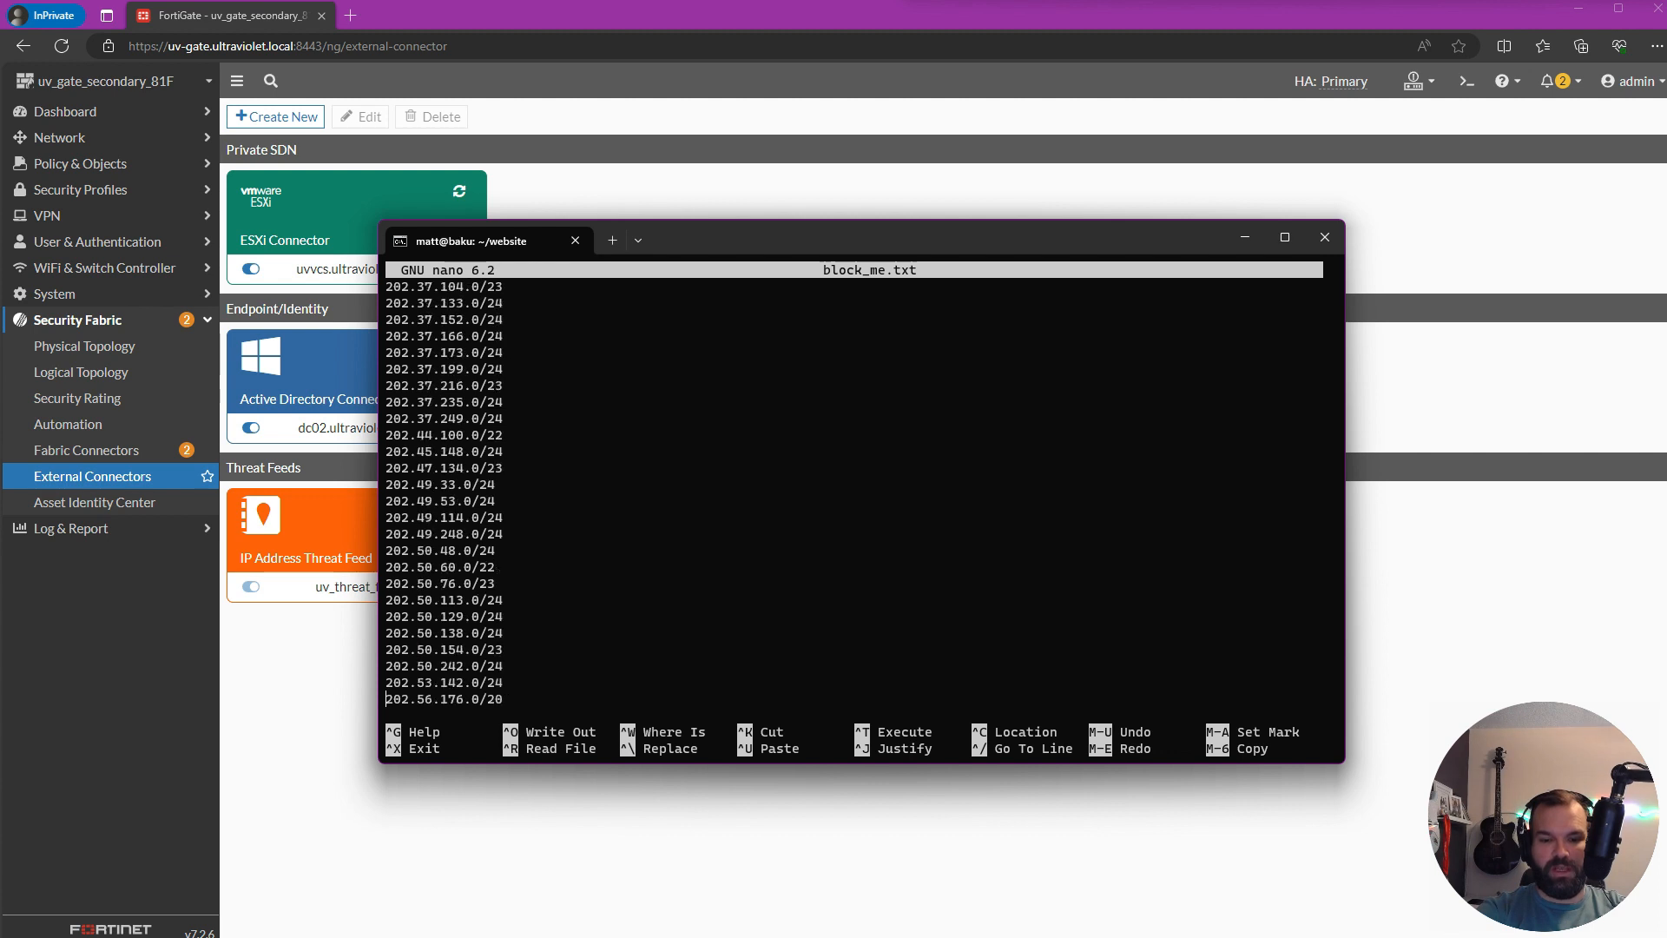
{"action": "scroll", "coordinate": [859, 491], "scroll_direction": "down", "scroll_amount": 15}
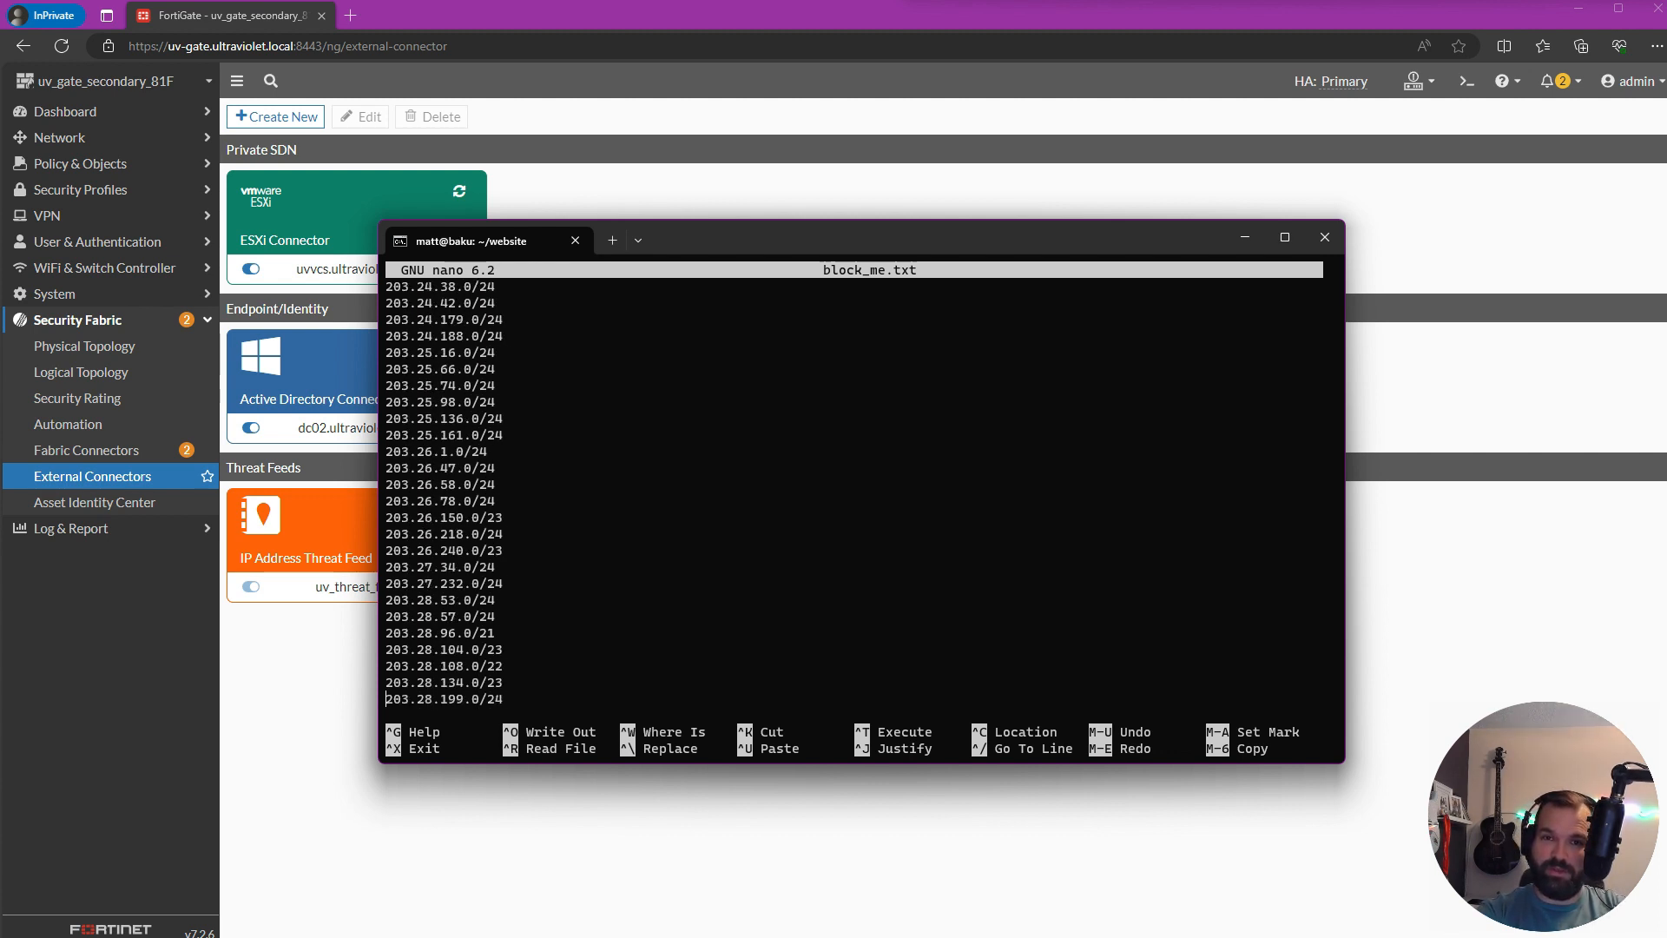
{"action": "scroll", "coordinate": [859, 491], "scroll_direction": "down", "scroll_amount": 20}
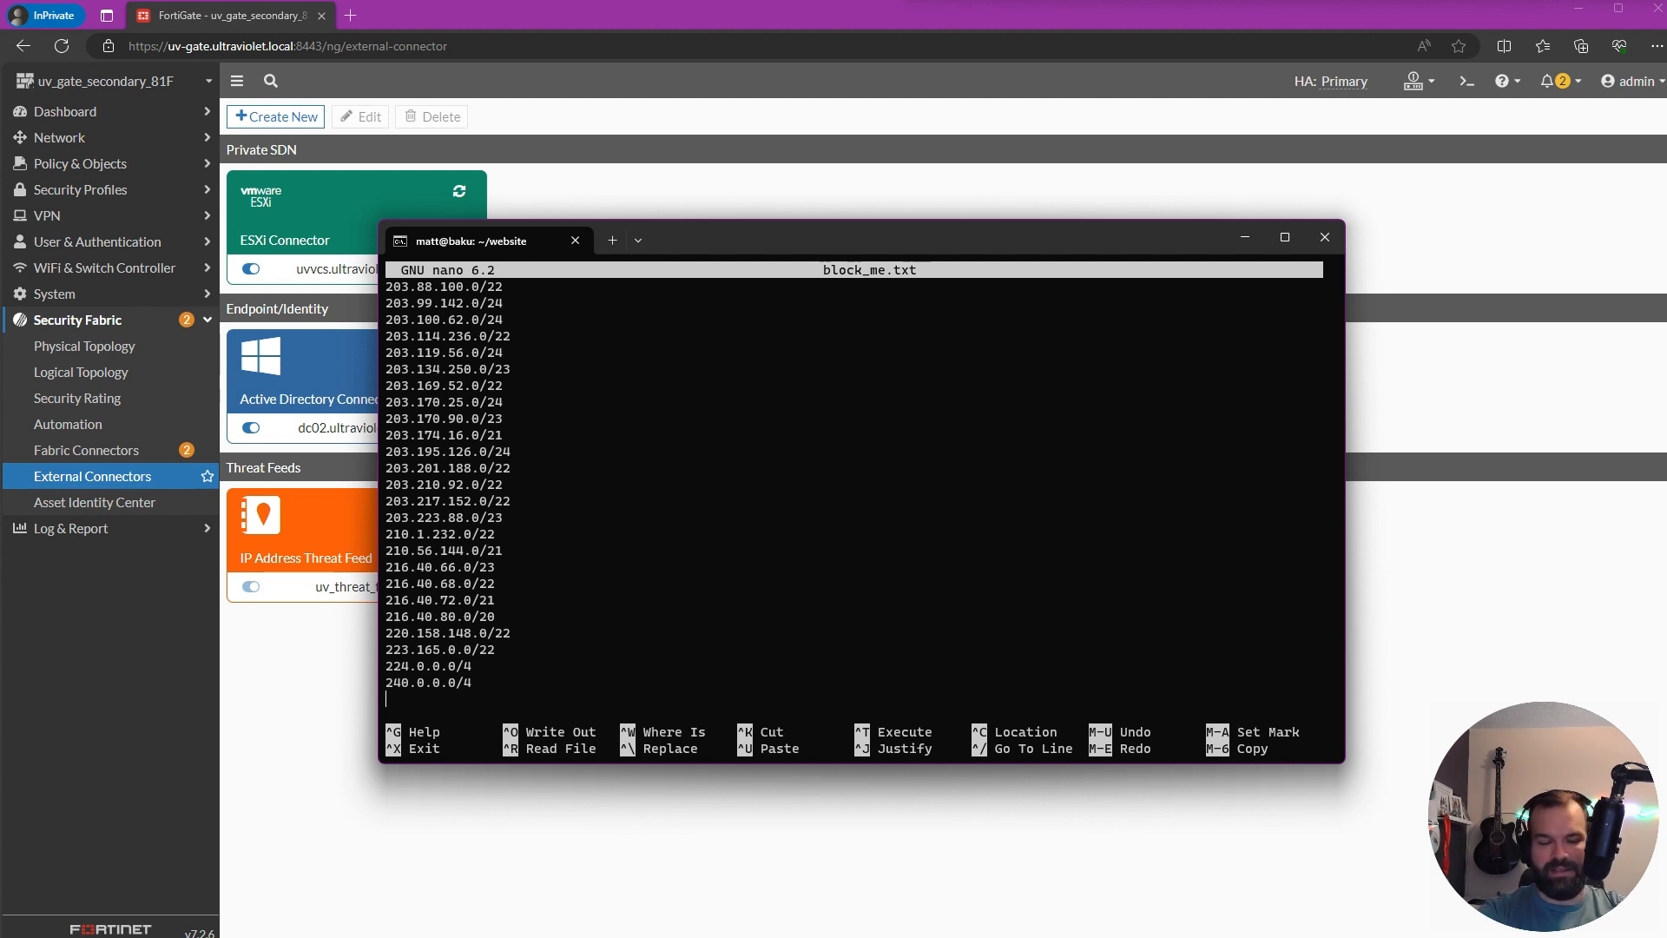
{"action": "type", "text": "4"}
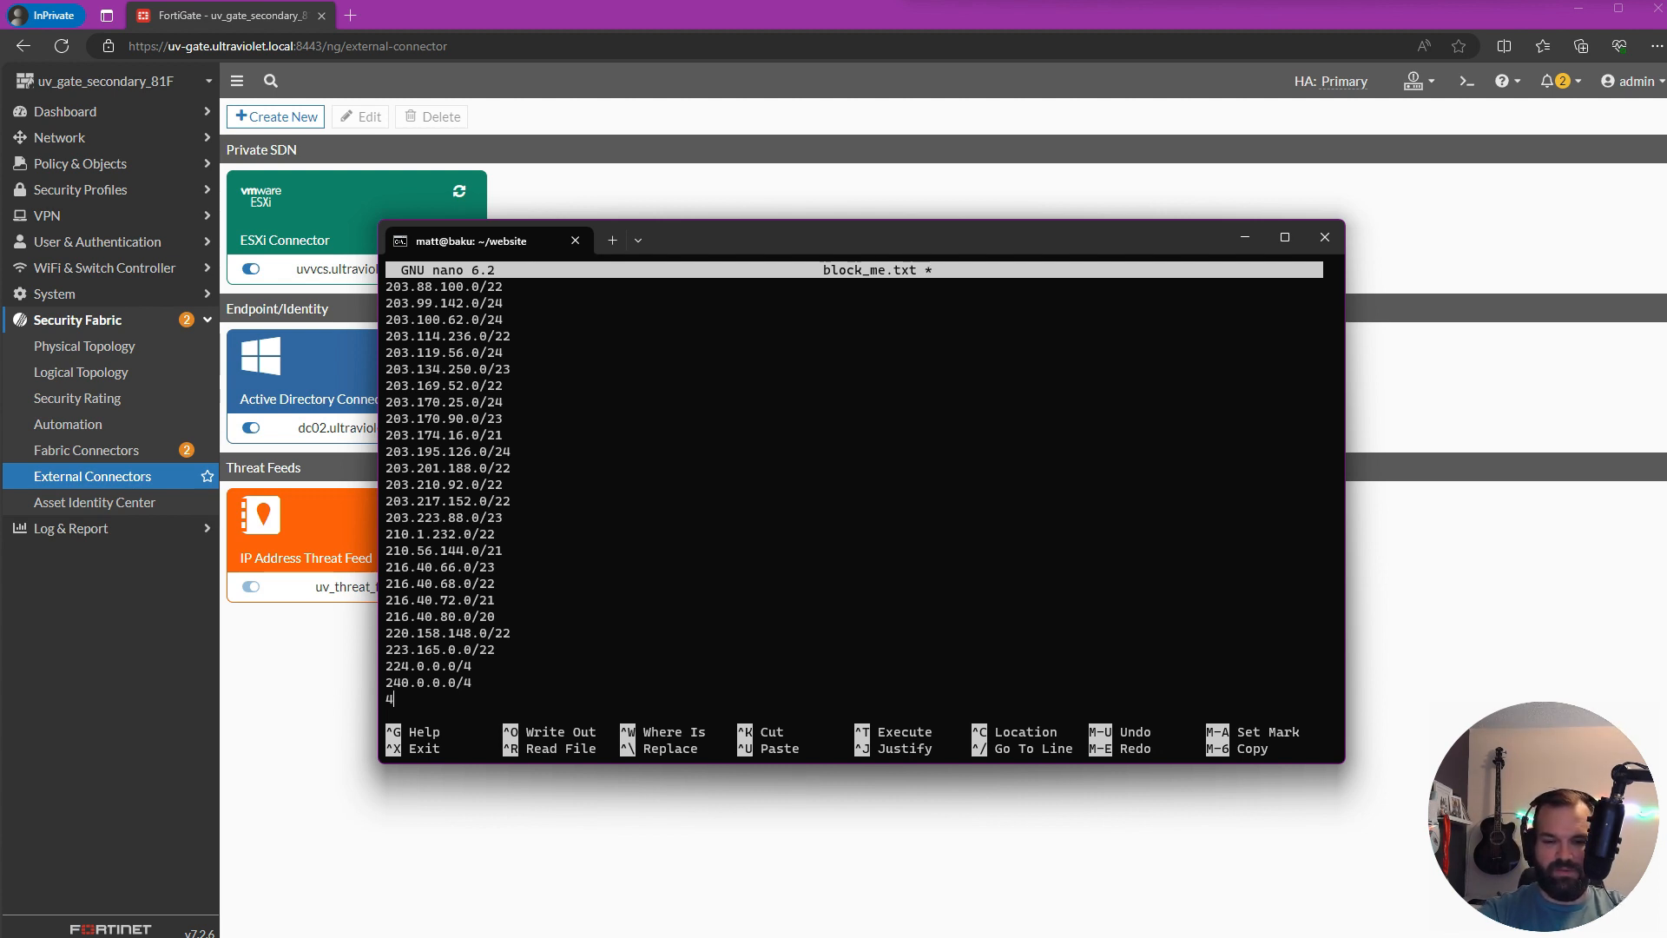
{"action": "type", "text": "68.0.0.0/24"}
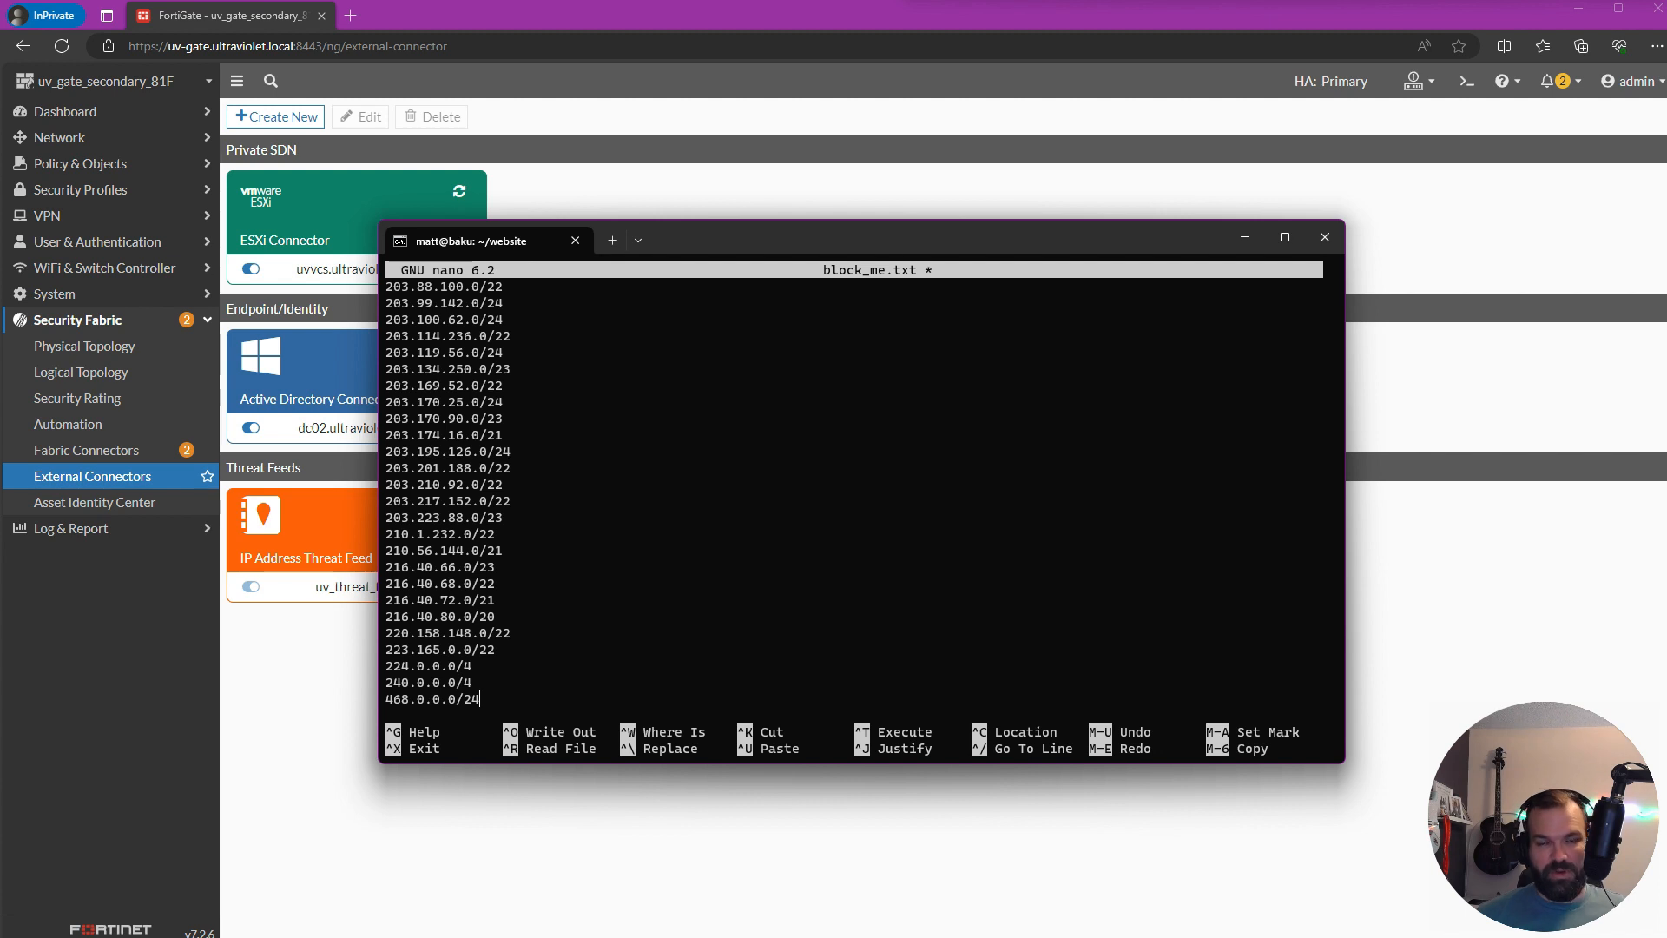
{"action": "key", "text": "ctrl+s"}
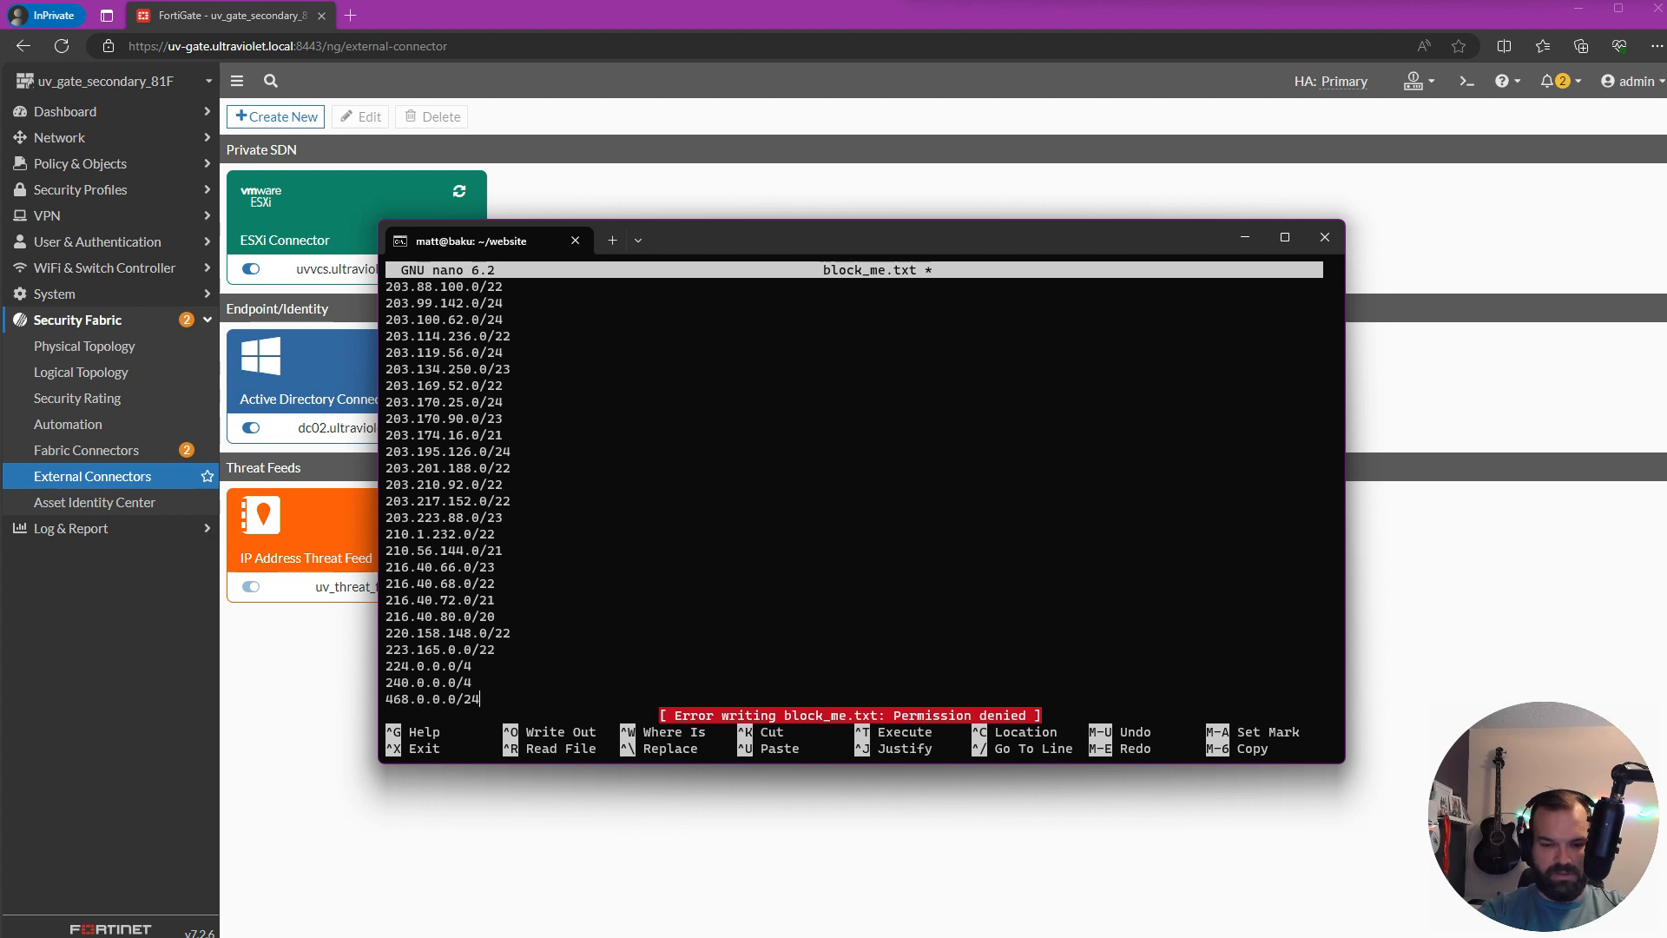
{"action": "key", "text": "ctrl+x"}
{"action": "type", "text": "n"}
- Reopen block_me.txt in nano with sudo rights, entering the account password
{"action": "type", "text": "sudo nano"}
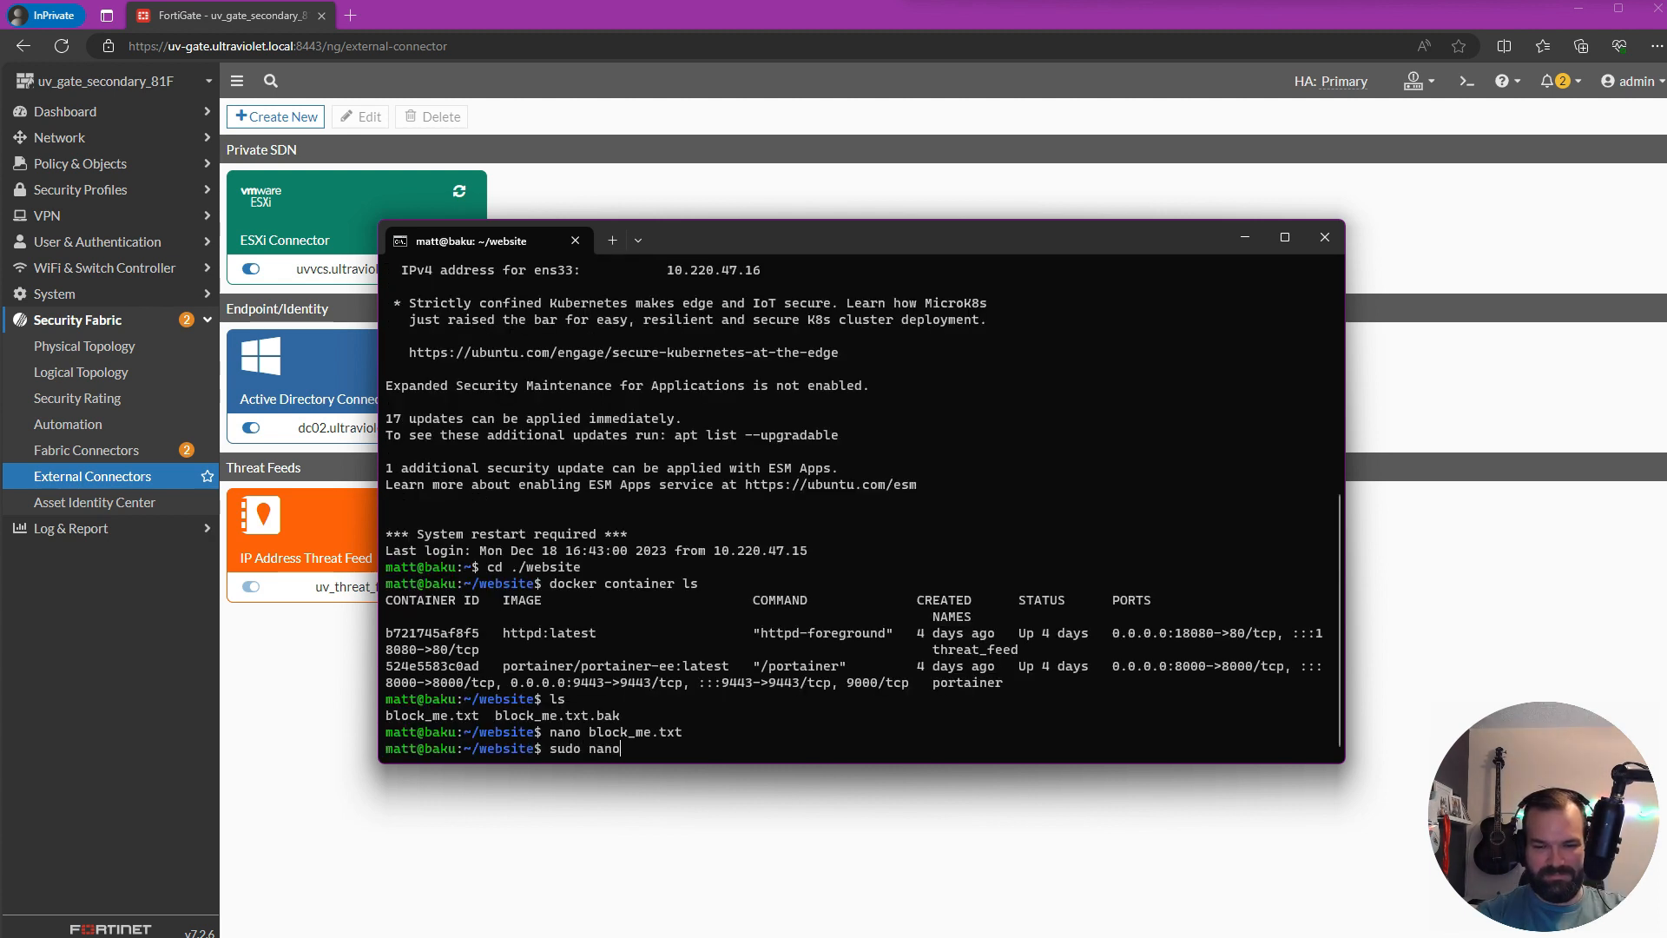
{"action": "type", "text": "_block"}
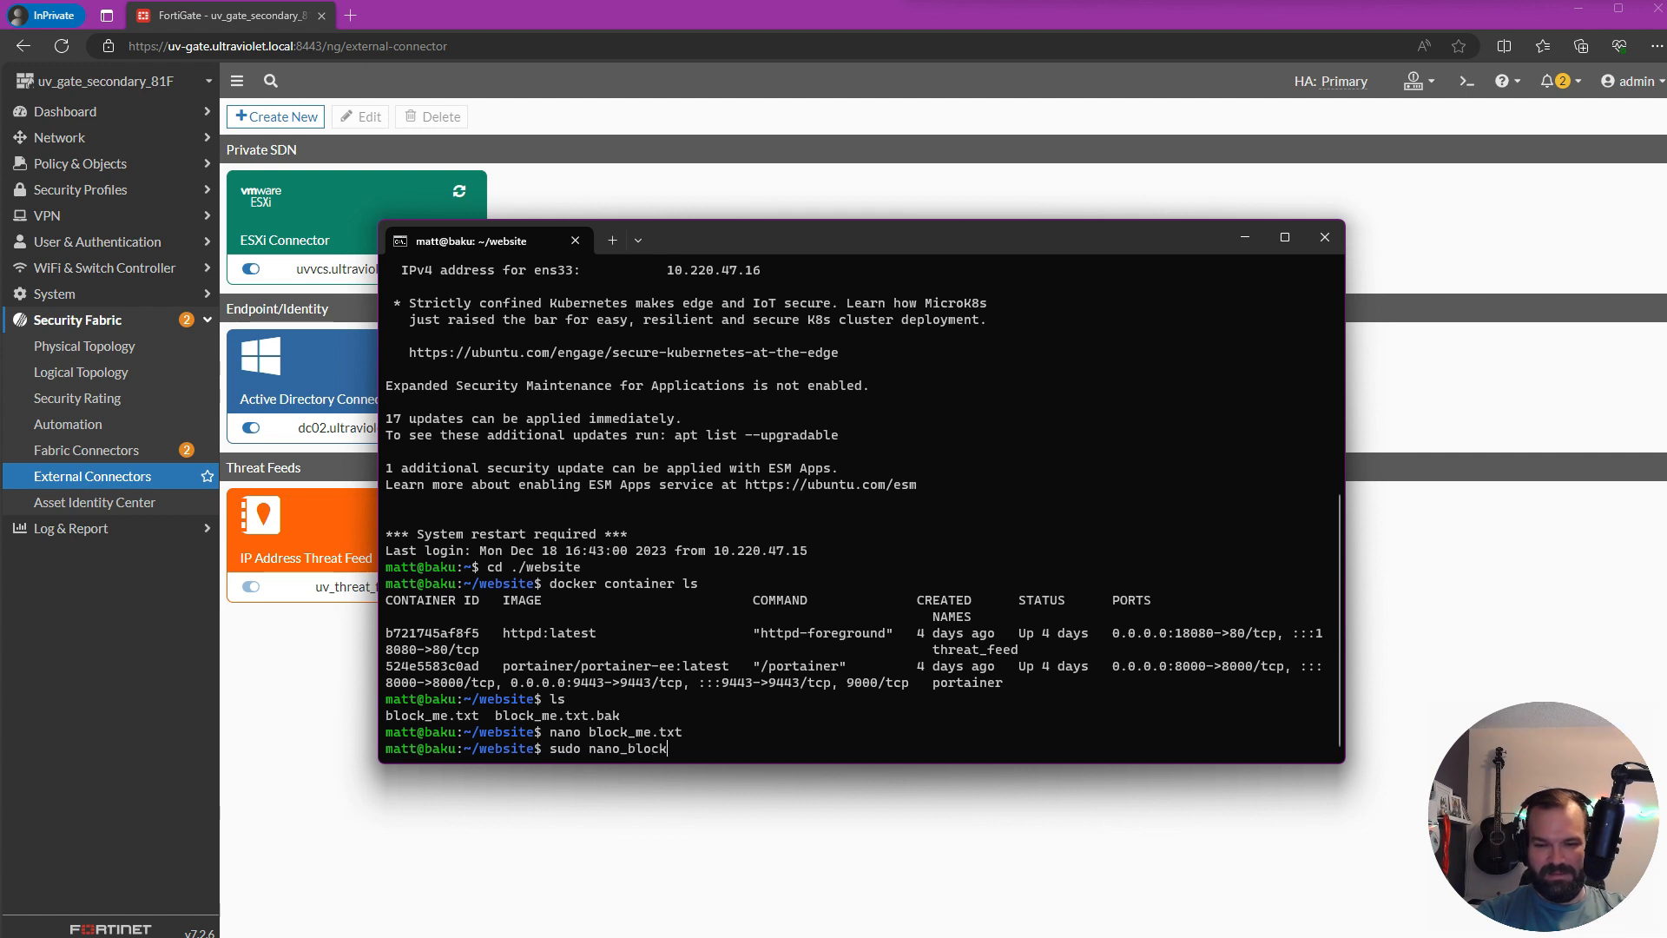
{"action": "key", "text": "BackSpace"}
{"action": "key", "text": "BackSpace"}
{"action": "key", "text": "BackSpace"}
{"action": "key", "text": "BackSpace"}
{"action": "key", "text": "BackSpace"}
{"action": "key", "text": "BackSpace"}
{"action": "type", "text": "nan"}
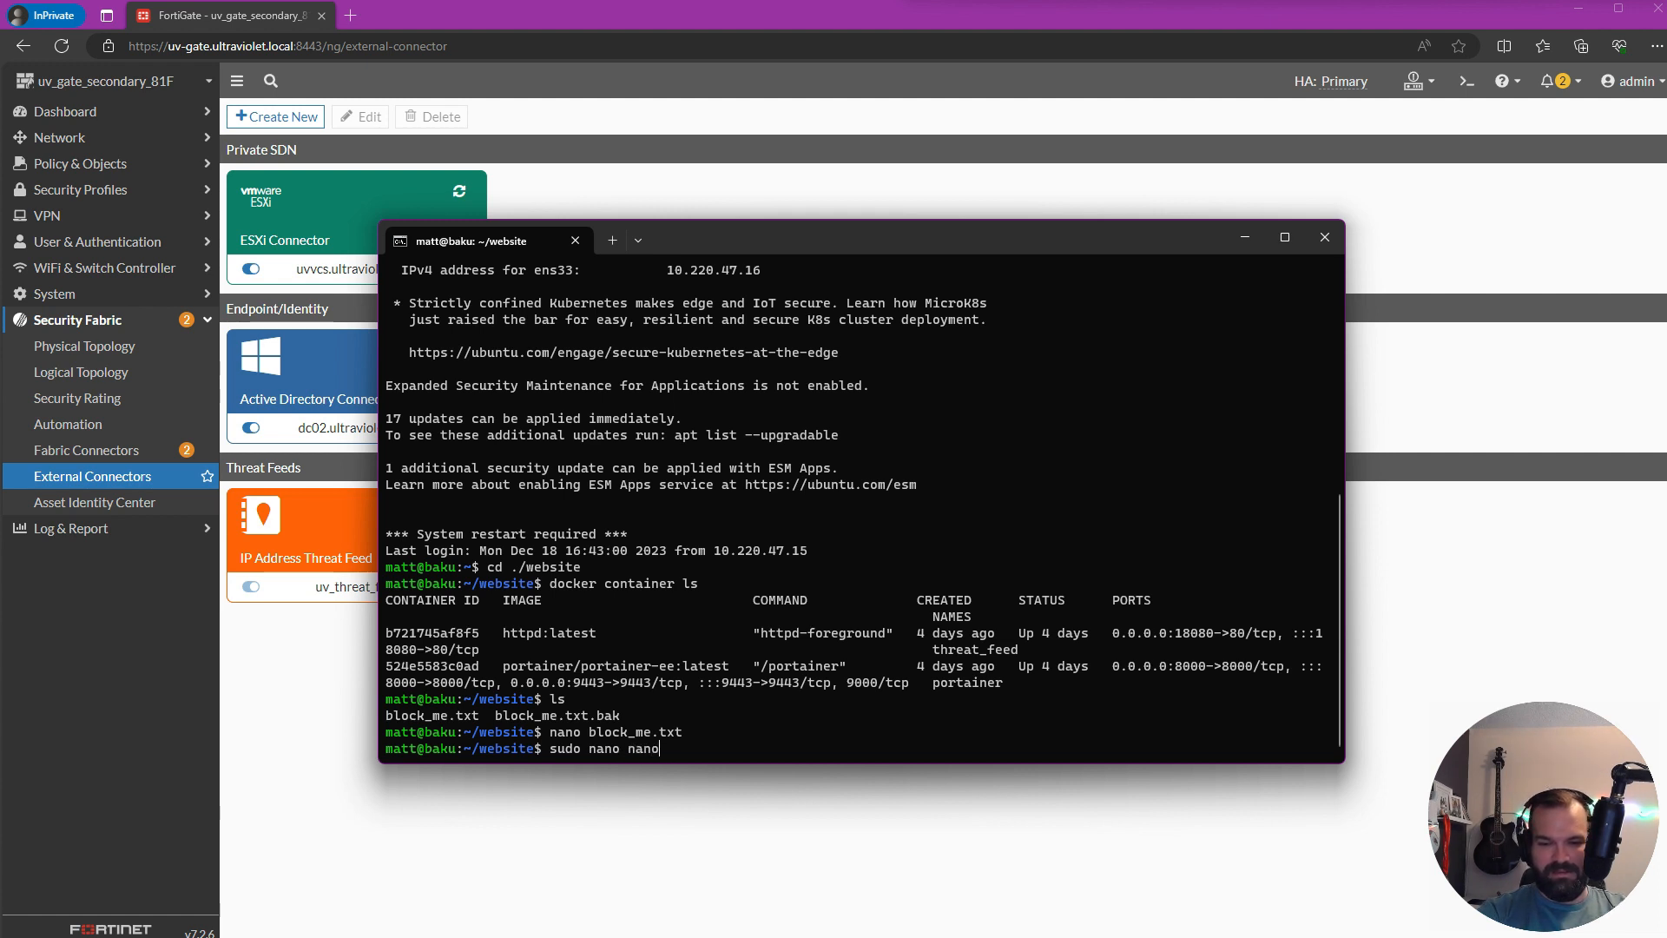
{"action": "key", "text": "BackSpace"}
{"action": "key", "text": "BackSpace"}
{"action": "type", "text": "block_me.txt"}
{"action": "key", "text": "Tab"}
{"action": "key", "text": "Return"}
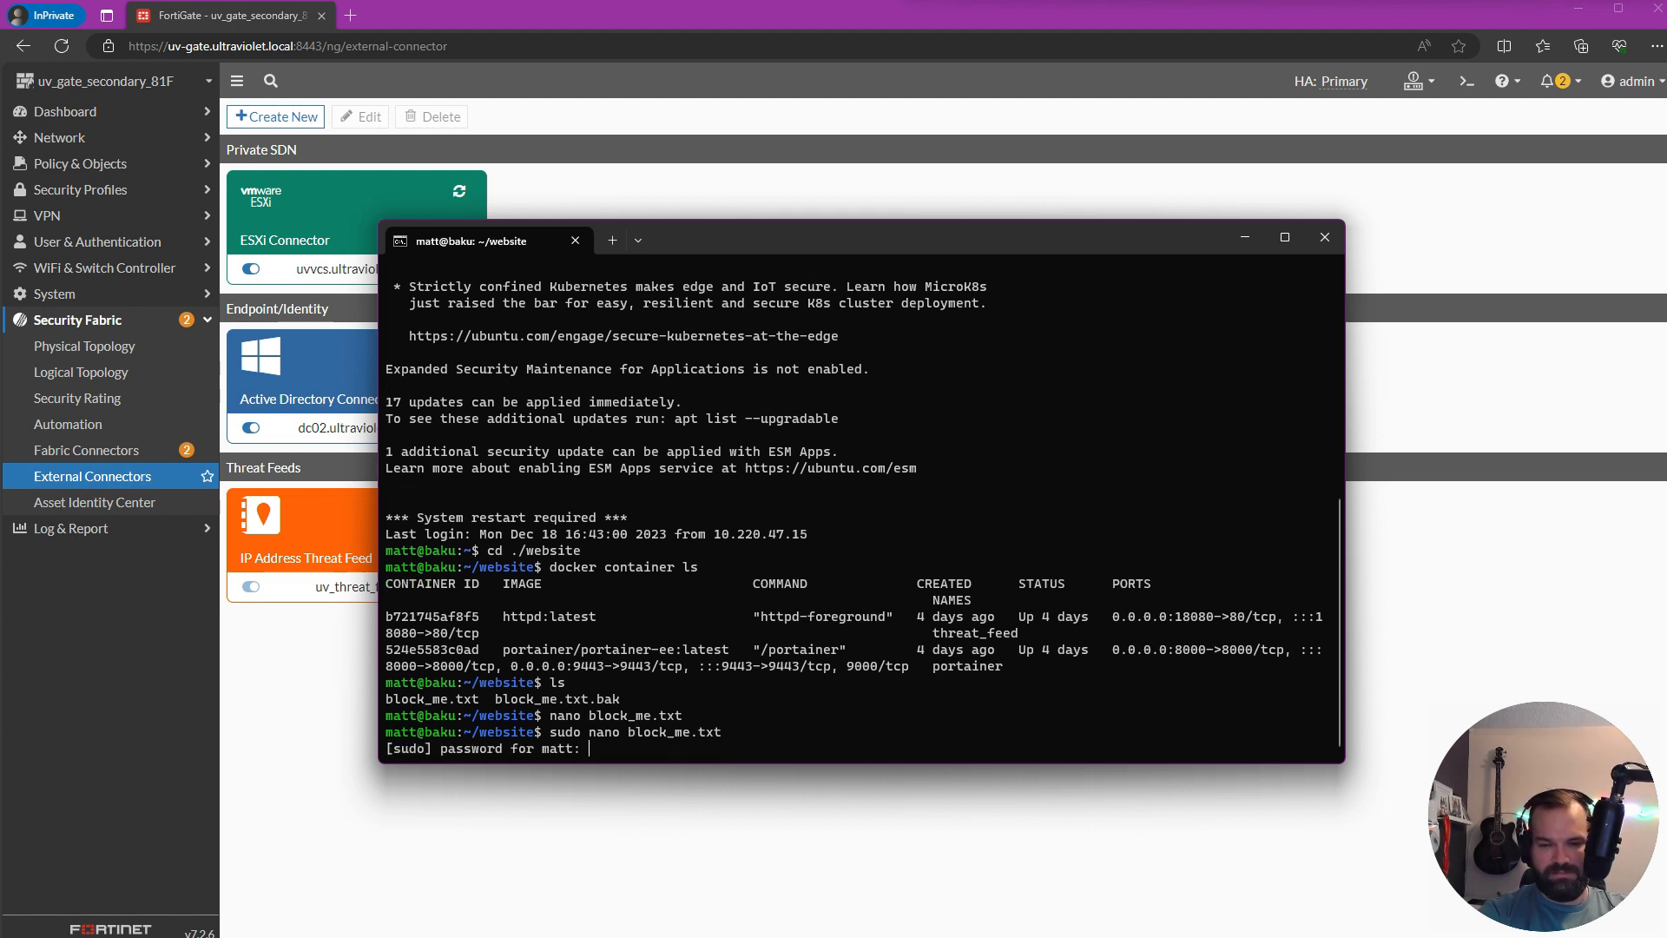
{"action": "key", "text": "Return"}
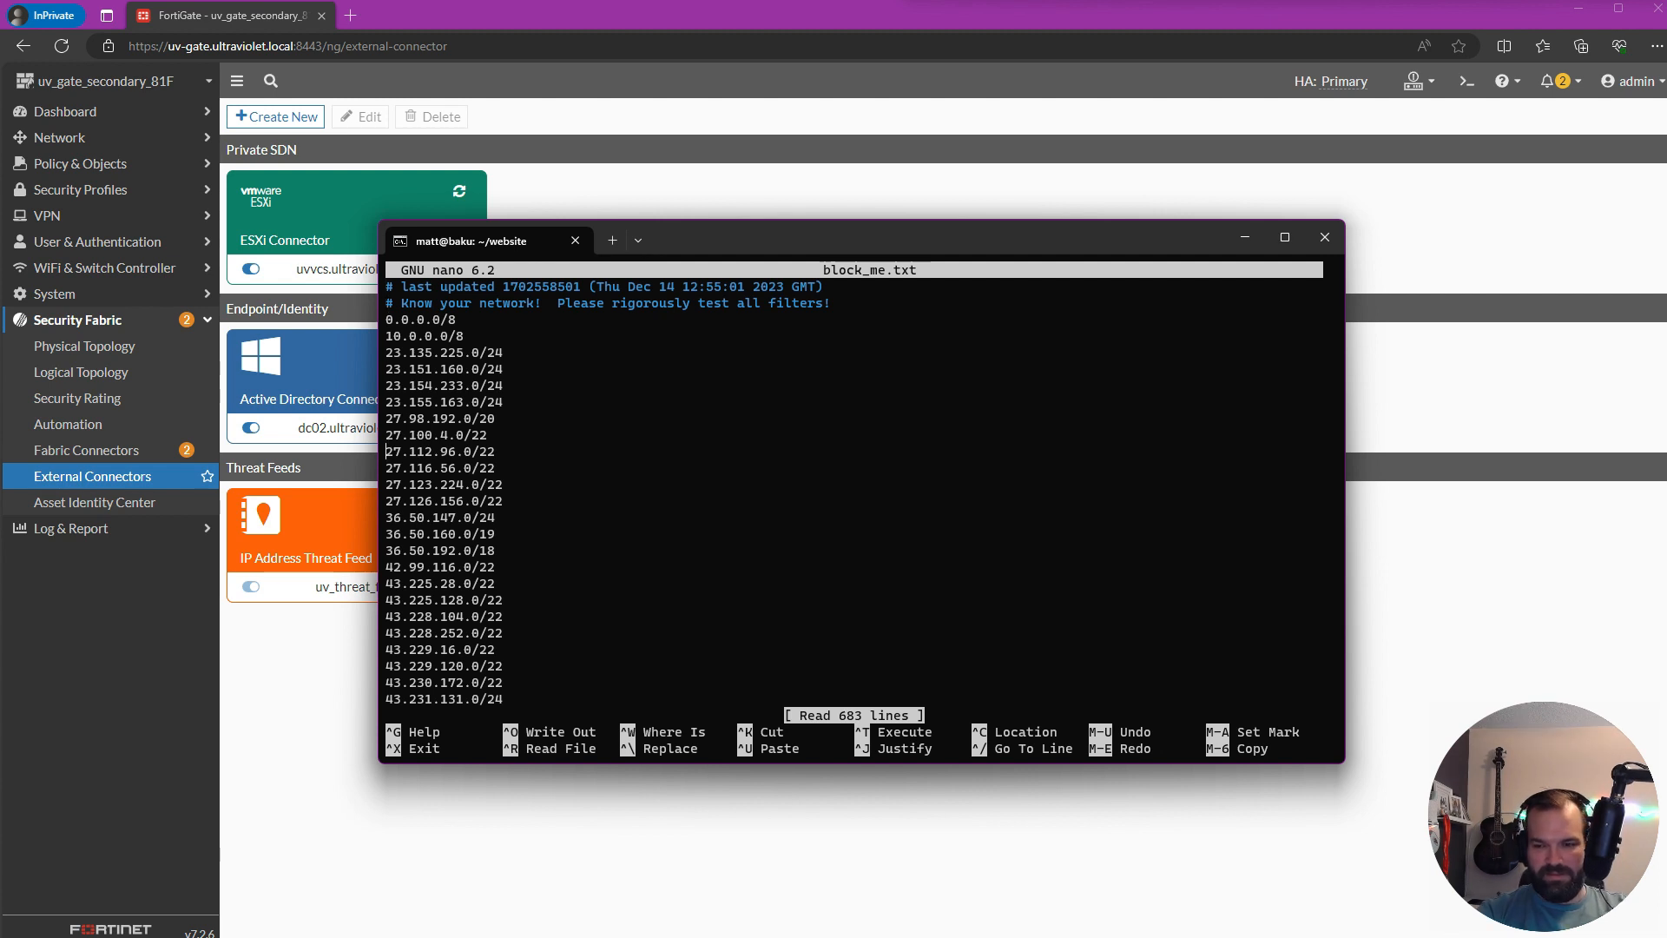
- Append the range 465.0.0.0/24 on a new line at the end of block_me.txt, save the file and exit nano
{"action": "key", "text": "Down"}
{"action": "key", "text": "Down"}
{"action": "key", "text": "Down"}
{"action": "key", "text": "Down"}
{"action": "key", "text": "Down"}
{"action": "key", "text": "Down"}
{"action": "key", "text": "Down"}
{"action": "key", "text": "Down"}
{"action": "key", "text": "Down"}
{"action": "key", "text": "Down"}
{"action": "key", "text": "Down"}
{"action": "key", "text": "Down"}
{"action": "key", "text": "Down"}
{"action": "key", "text": "Down"}
{"action": "key", "text": "Down"}
{"action": "key", "text": "Down"}
{"action": "key", "text": "Down"}
{"action": "key", "text": "Down"}
{"action": "key", "text": "Down"}
{"action": "key", "text": "Down"}
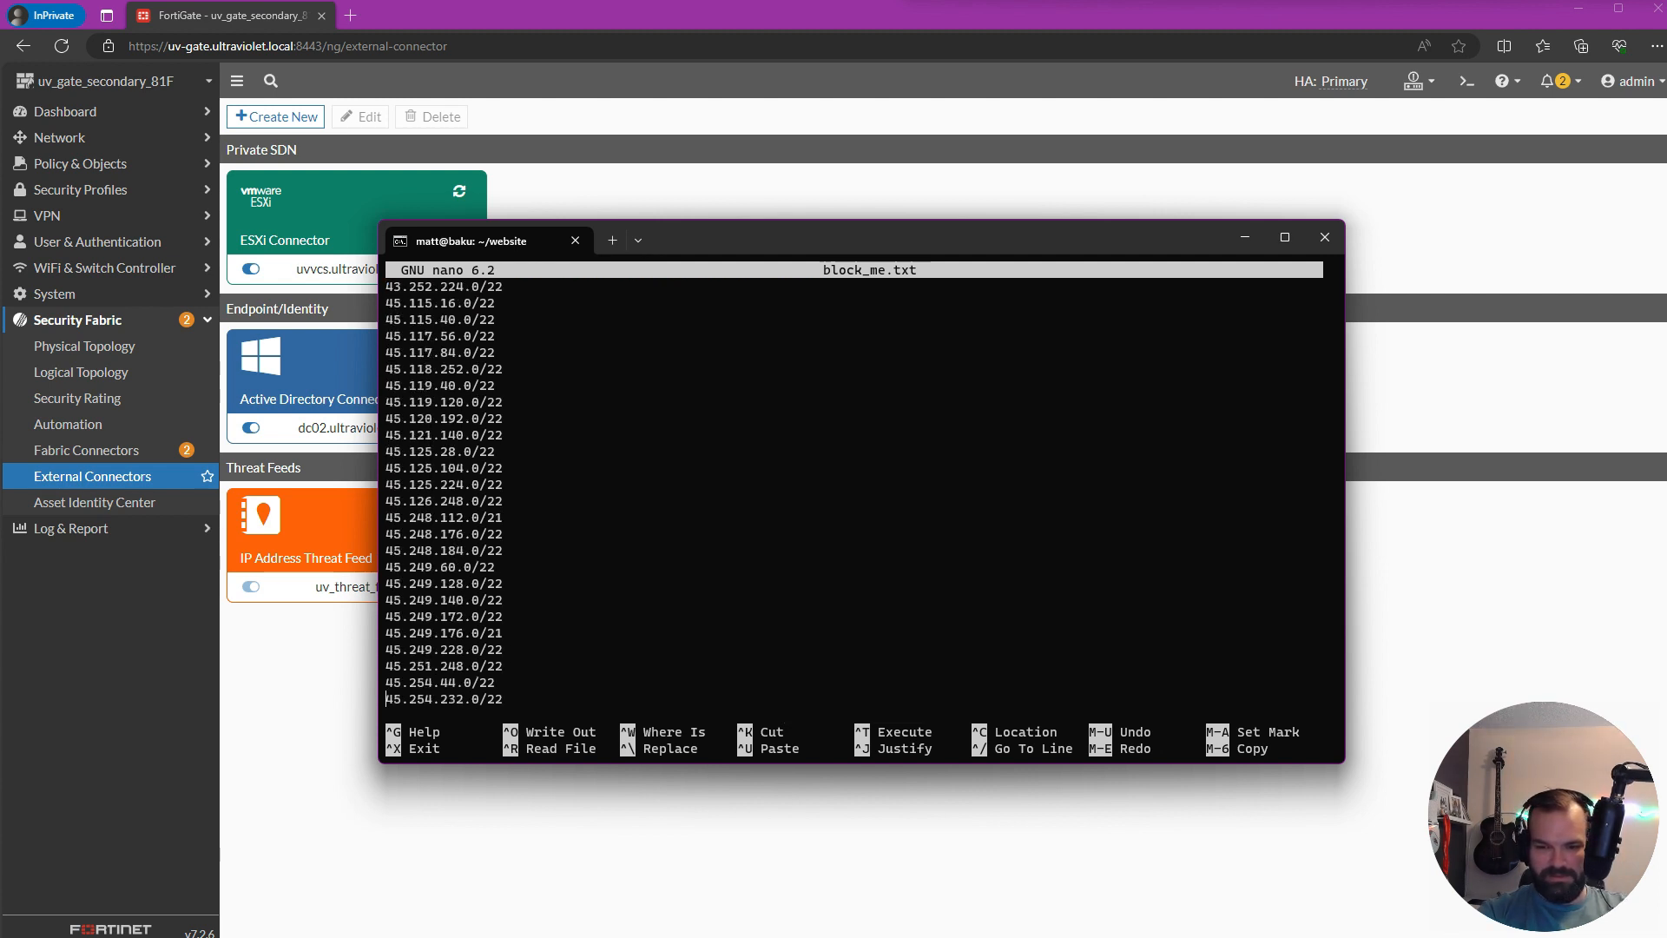
{"action": "key", "text": "Down"}
{"action": "key", "text": "Down"}
{"action": "key", "text": "Down"}
{"action": "key", "text": "Down"}
{"action": "key", "text": "Down"}
{"action": "key", "text": "Down"}
{"action": "key", "text": "Down"}
{"action": "key", "text": "Down"}
{"action": "key", "text": "Down"}
{"action": "key", "text": "Down"}
{"action": "key", "text": "Down"}
{"action": "key", "text": "Down"}
{"action": "key", "text": "Down"}
{"action": "key", "text": "Down"}
{"action": "key", "text": "Down"}
{"action": "key", "text": "Down"}
{"action": "key", "text": "Down"}
{"action": "key", "text": "Down"}
{"action": "key", "text": "Down"}
{"action": "key", "text": "Down"}
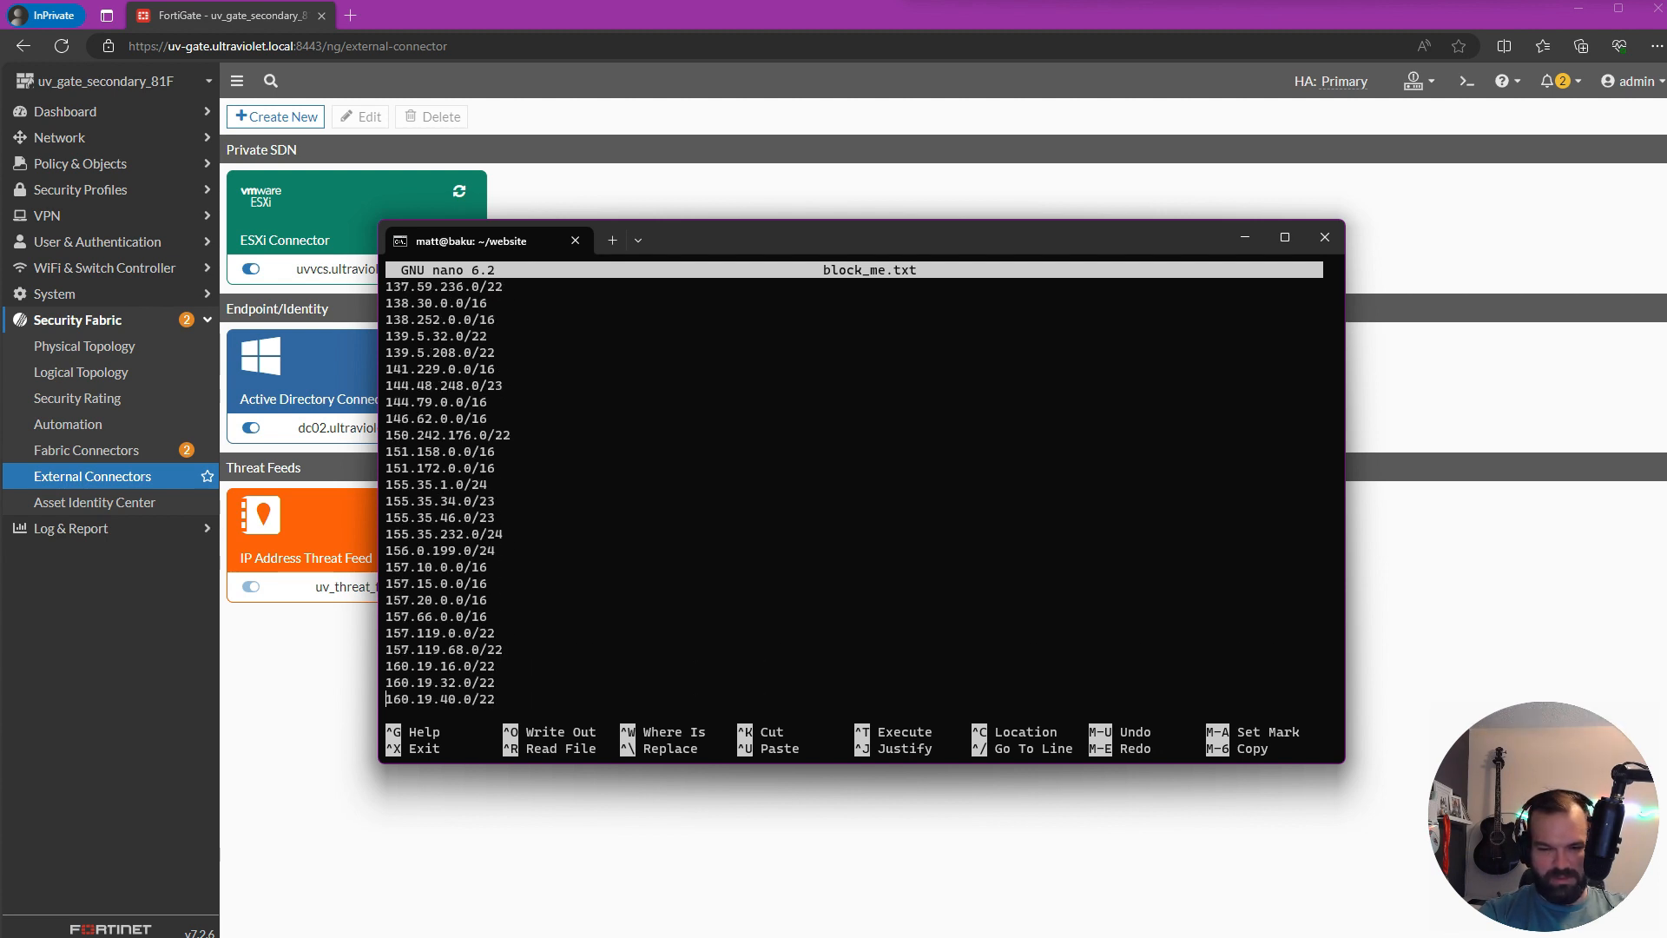
{"action": "key", "text": "Down"}
{"action": "key", "text": "Down"}
{"action": "key", "text": "Down"}
{"action": "key", "text": "Down"}
{"action": "key", "text": "Down"}
{"action": "key", "text": "Down"}
{"action": "key", "text": "Down"}
{"action": "key", "text": "Down"}
{"action": "key", "text": "Down"}
{"action": "key", "text": "Down"}
{"action": "key", "text": "Down"}
{"action": "key", "text": "Down"}
{"action": "key", "text": "Down"}
{"action": "key", "text": "Down"}
{"action": "key", "text": "Down"}
{"action": "key", "text": "Down"}
{"action": "key", "text": "Down"}
{"action": "key", "text": "Down"}
{"action": "key", "text": "Down"}
{"action": "key", "text": "Down"}
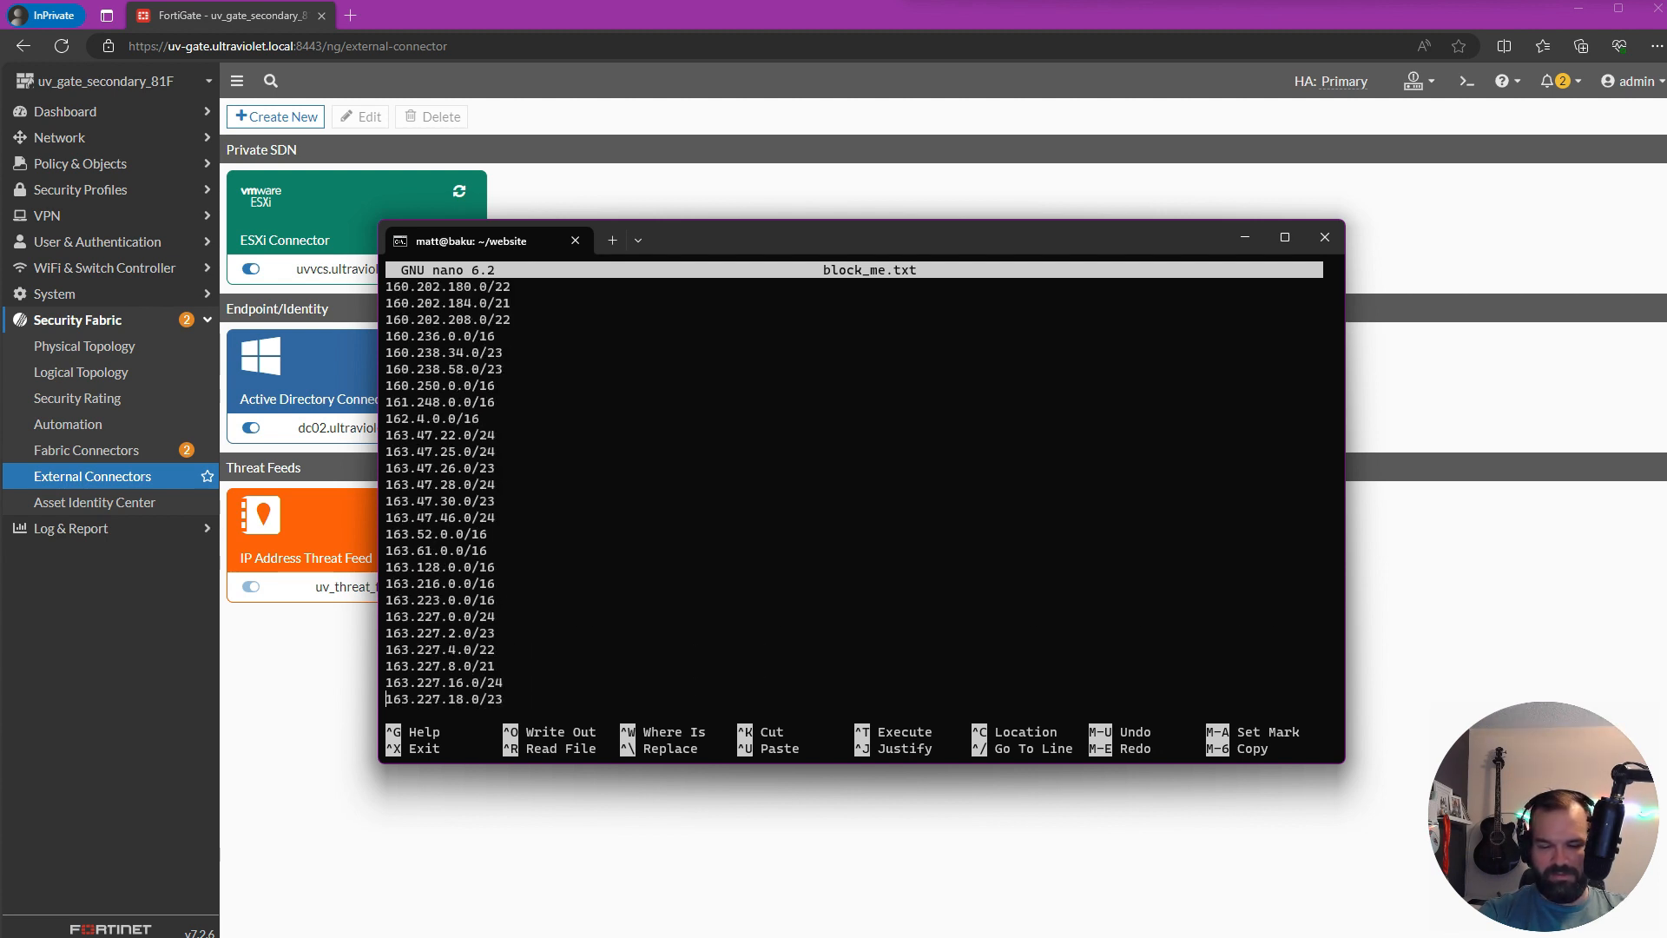
{"action": "key", "text": "Down"}
{"action": "key", "text": "Down"}
{"action": "key", "text": "Down"}
{"action": "key", "text": "Down"}
{"action": "key", "text": "Down"}
{"action": "key", "text": "Down"}
{"action": "key", "text": "Down"}
{"action": "key", "text": "Down"}
{"action": "key", "text": "Down"}
{"action": "key", "text": "Down"}
{"action": "key", "text": "Down"}
{"action": "key", "text": "Down"}
{"action": "key", "text": "Down"}
{"action": "key", "text": "Down"}
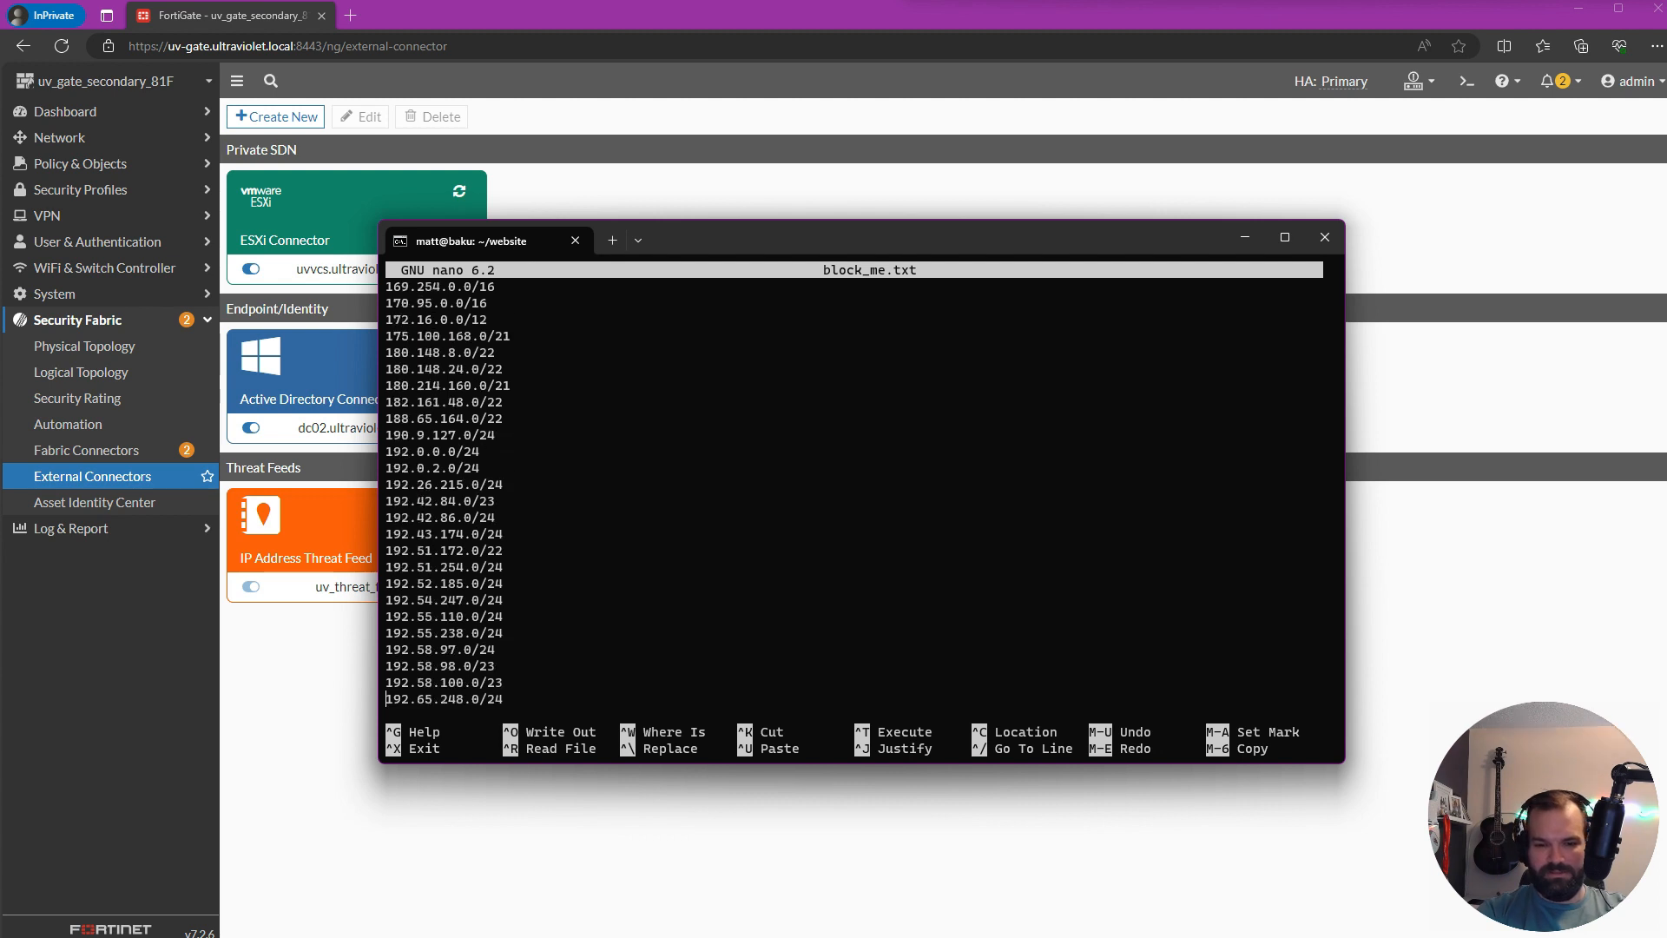
{"action": "key", "text": "Down"}
{"action": "key", "text": "Down"}
{"action": "key", "text": "Down"}
{"action": "key", "text": "Down"}
{"action": "key", "text": "Down"}
{"action": "key", "text": "Down"}
{"action": "key", "text": "Down"}
{"action": "key", "text": "Down"}
{"action": "key", "text": "Down"}
{"action": "key", "text": "Down"}
{"action": "key", "text": "Down"}
{"action": "key", "text": "Down"}
{"action": "key", "text": "Down"}
{"action": "key", "text": "Down"}
{"action": "key", "text": "Down"}
{"action": "key", "text": "Down"}
{"action": "key", "text": "Down"}
{"action": "key", "text": "Down"}
{"action": "key", "text": "Down"}
{"action": "key", "text": "Down"}
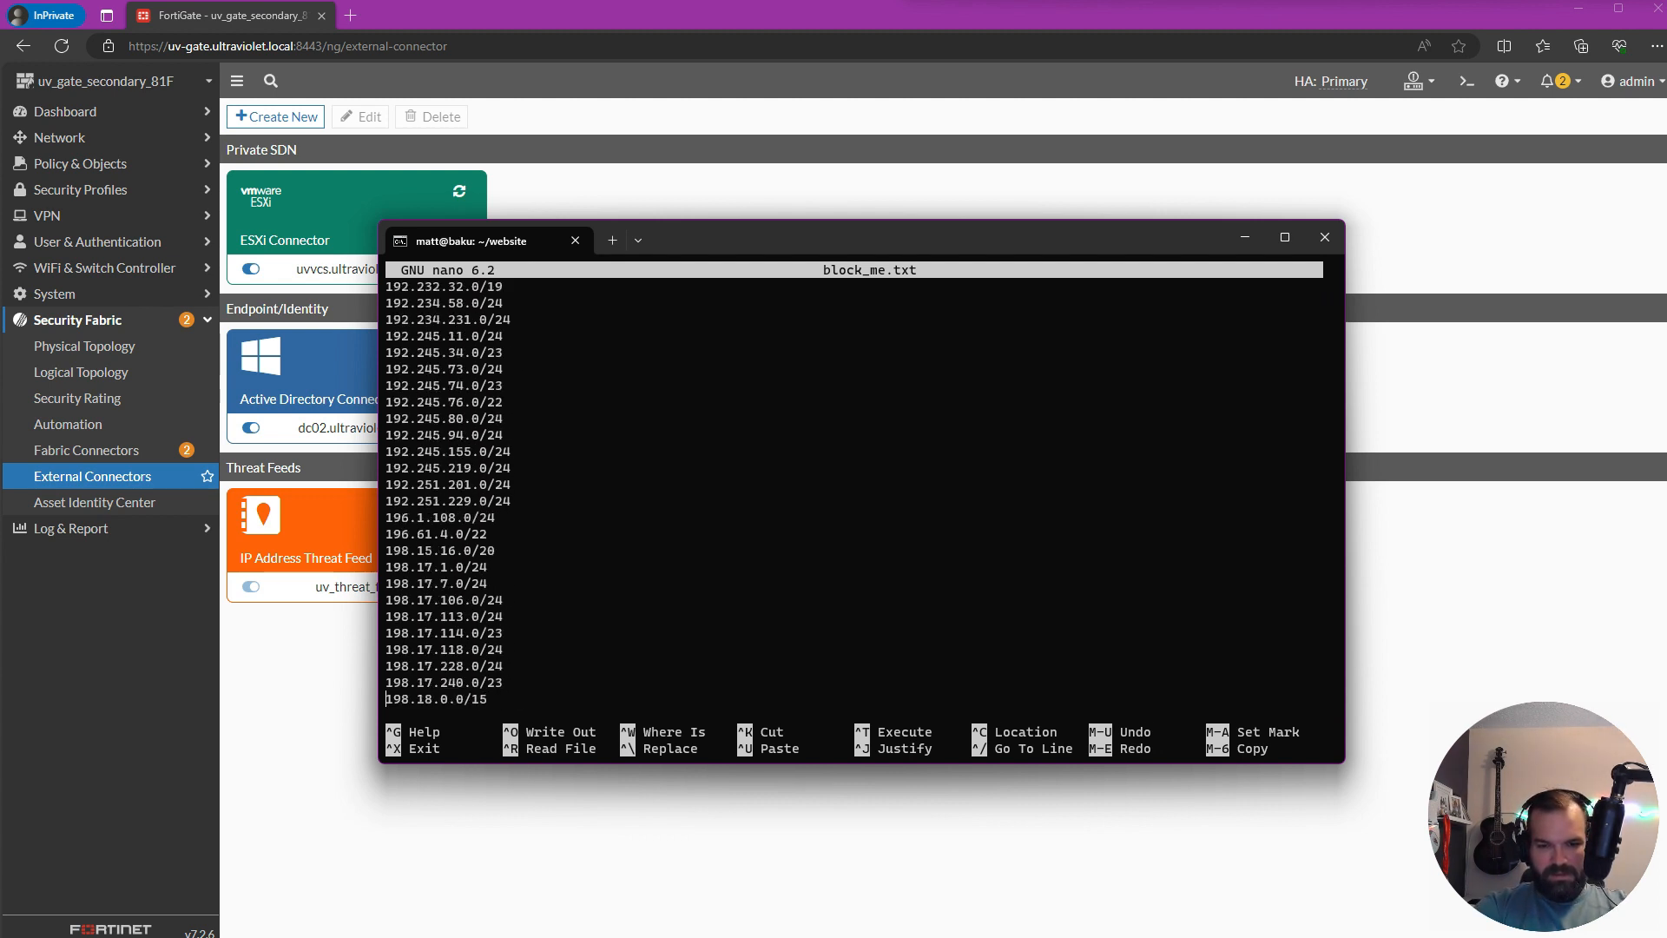
{"action": "key", "text": "Down"}
{"action": "key", "text": "Down"}
{"action": "key", "text": "Down"}
{"action": "key", "text": "Down"}
{"action": "key", "text": "Down"}
{"action": "key", "text": "Down"}
{"action": "key", "text": "Down"}
{"action": "key", "text": "Down"}
{"action": "key", "text": "Down"}
{"action": "key", "text": "Down"}
{"action": "key", "text": "Down"}
{"action": "key", "text": "Down"}
{"action": "key", "text": "Down"}
{"action": "key", "text": "Down"}
{"action": "key", "text": "Down"}
{"action": "key", "text": "Down"}
{"action": "key", "text": "Down"}
{"action": "key", "text": "Down"}
{"action": "key", "text": "Down"}
{"action": "key", "text": "Down"}
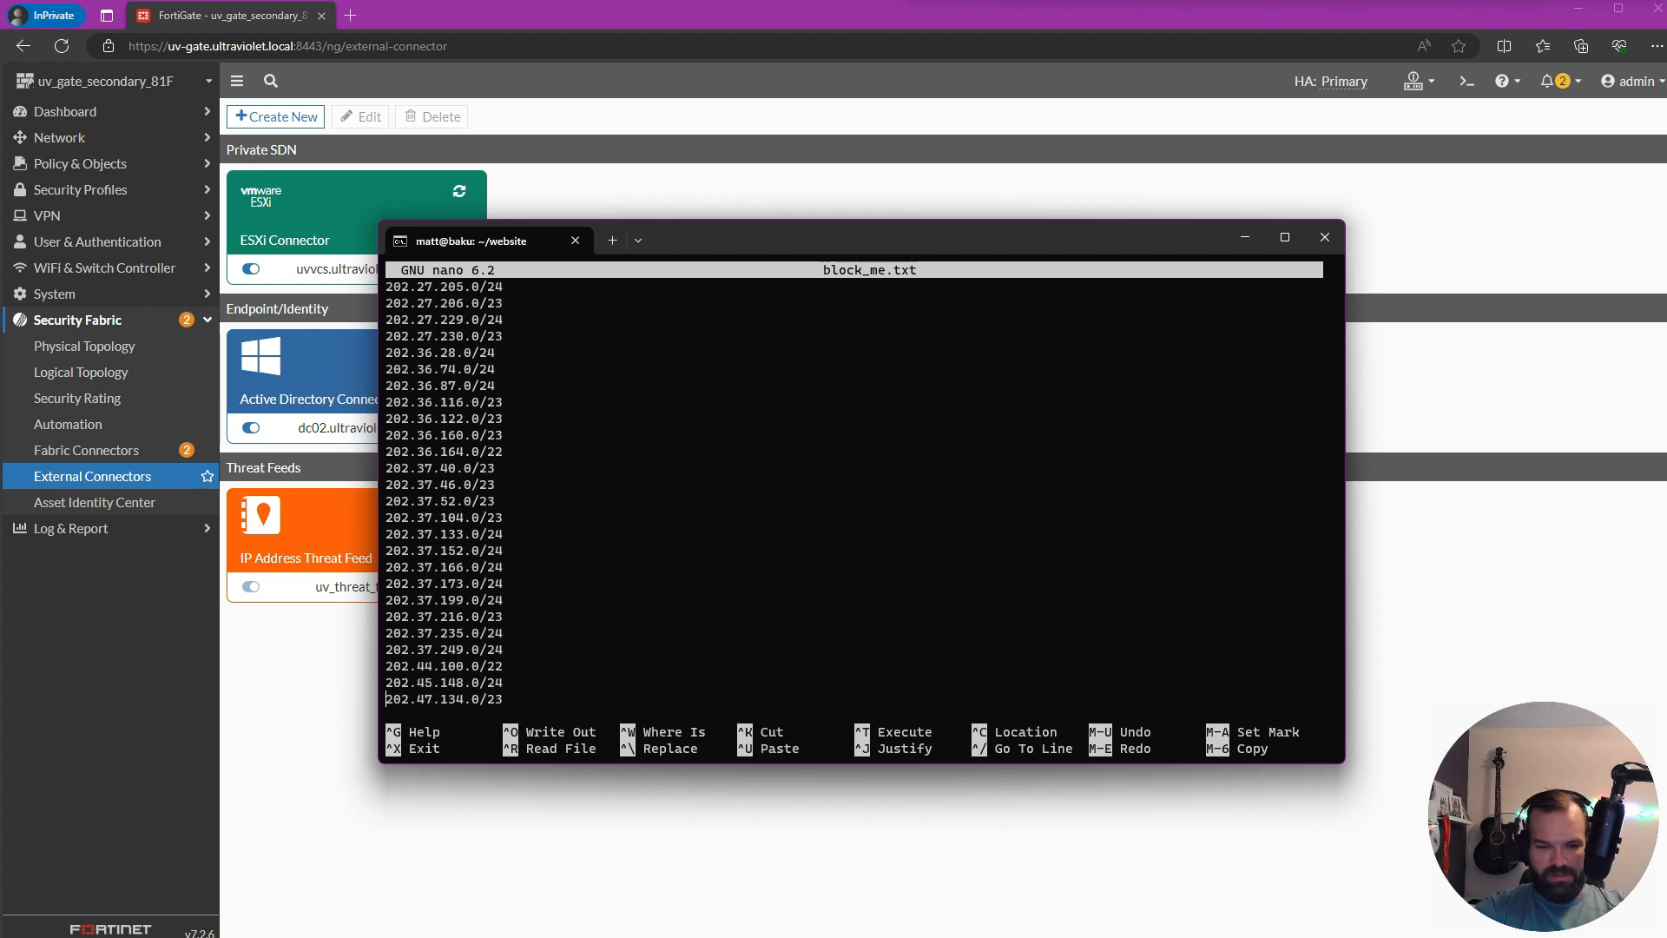
{"action": "key", "text": "Down"}
{"action": "key", "text": "Down"}
{"action": "key", "text": "Down"}
{"action": "key", "text": "Down"}
{"action": "key", "text": "Down"}
{"action": "key", "text": "Down"}
{"action": "key", "text": "Down"}
{"action": "key", "text": "Down"}
{"action": "key", "text": "Down"}
{"action": "key", "text": "Down"}
{"action": "key", "text": "Down"}
{"action": "key", "text": "Down"}
{"action": "key", "text": "Down"}
{"action": "key", "text": "Down"}
{"action": "key", "text": "Down"}
{"action": "key", "text": "Down"}
{"action": "key", "text": "Down"}
{"action": "key", "text": "Down"}
{"action": "key", "text": "Down"}
{"action": "key", "text": "Down"}
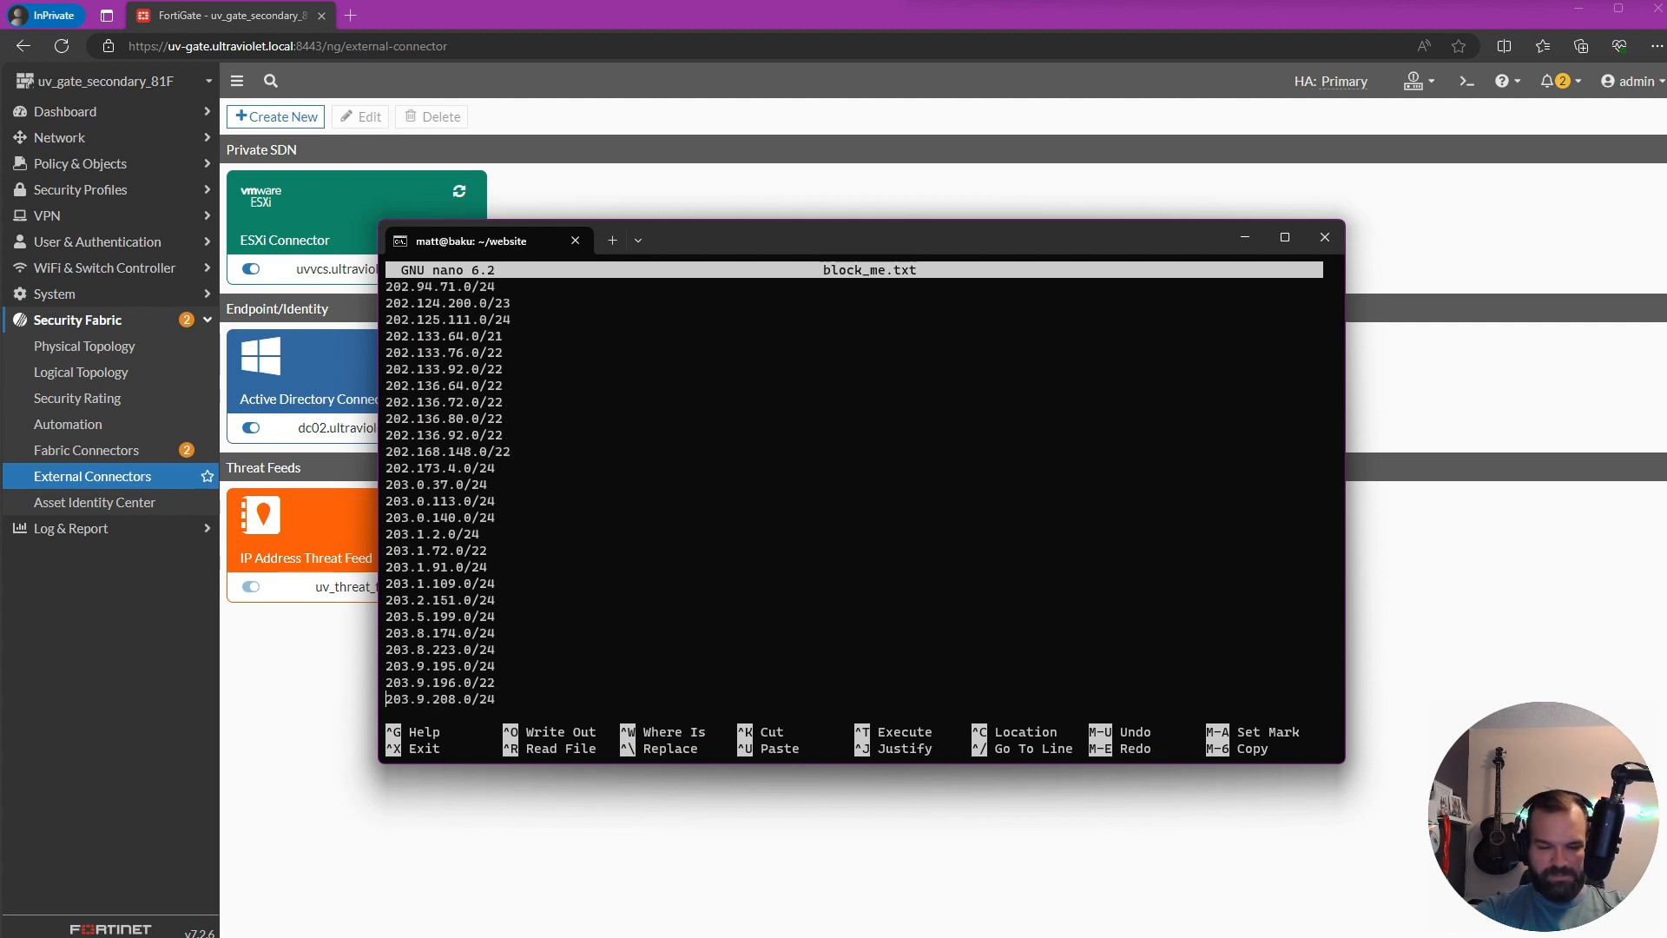
{"action": "key", "text": "Down"}
{"action": "key", "text": "Down"}
{"action": "key", "text": "Down"}
{"action": "key", "text": "Down"}
{"action": "key", "text": "Down"}
{"action": "key", "text": "Down"}
{"action": "key", "text": "Down"}
{"action": "key", "text": "Down"}
{"action": "key", "text": "Down"}
{"action": "key", "text": "Down"}
{"action": "key", "text": "Down"}
{"action": "key", "text": "Down"}
{"action": "key", "text": "Down"}
{"action": "key", "text": "Down"}
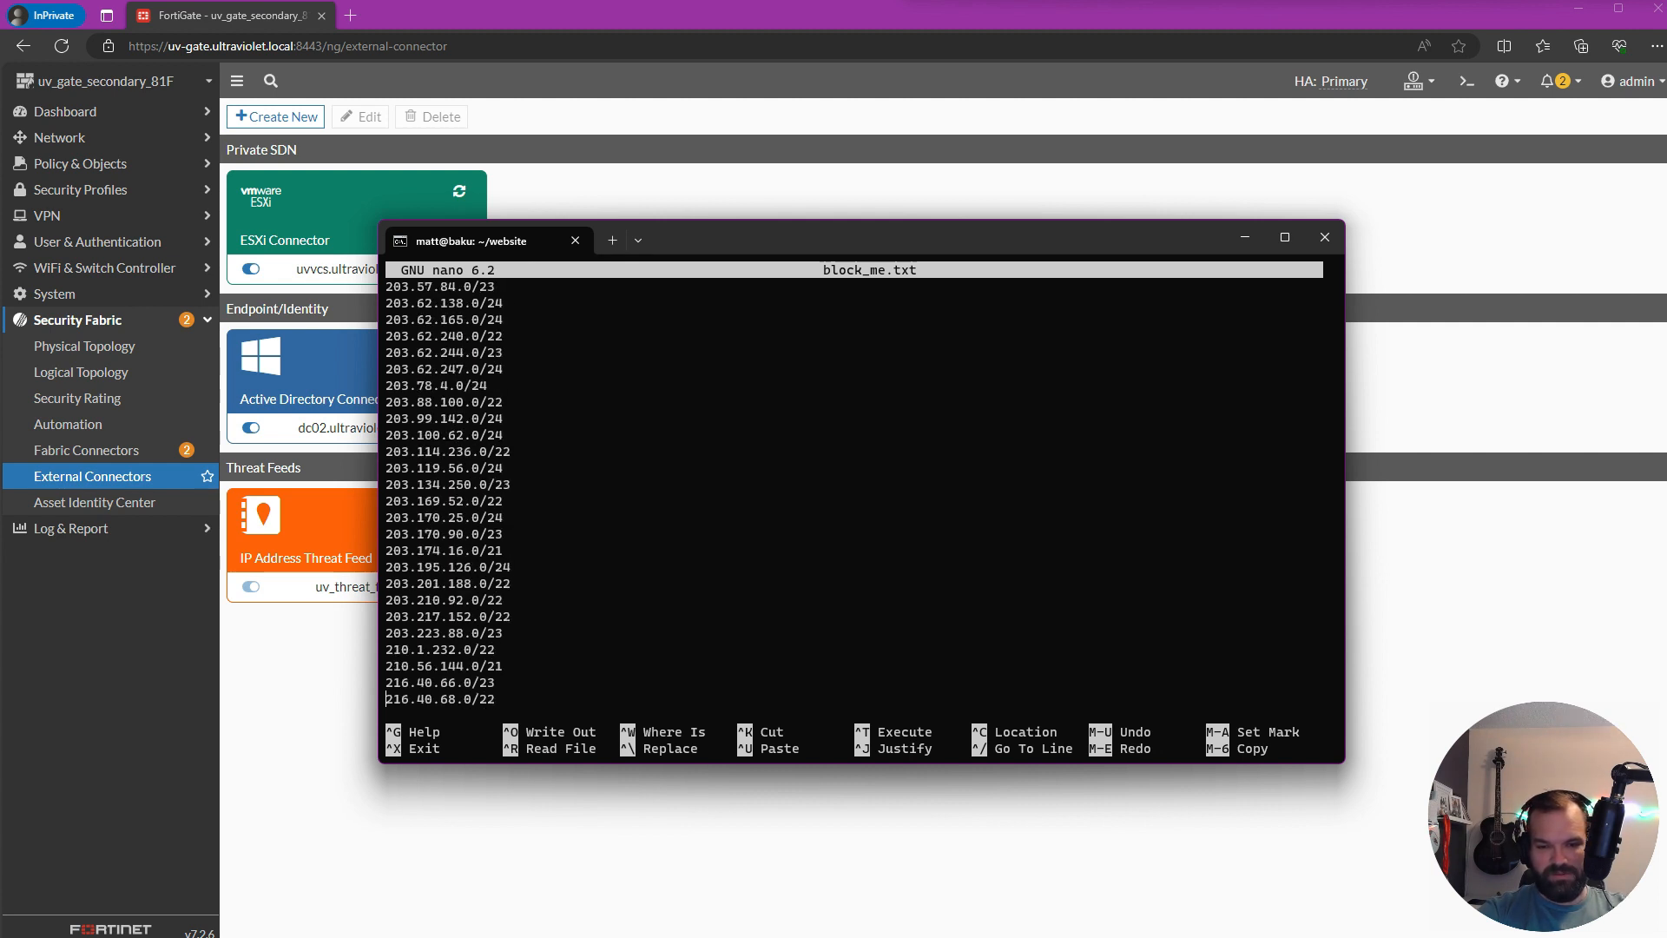
{"action": "type", "text": "465.0.0.0/"}
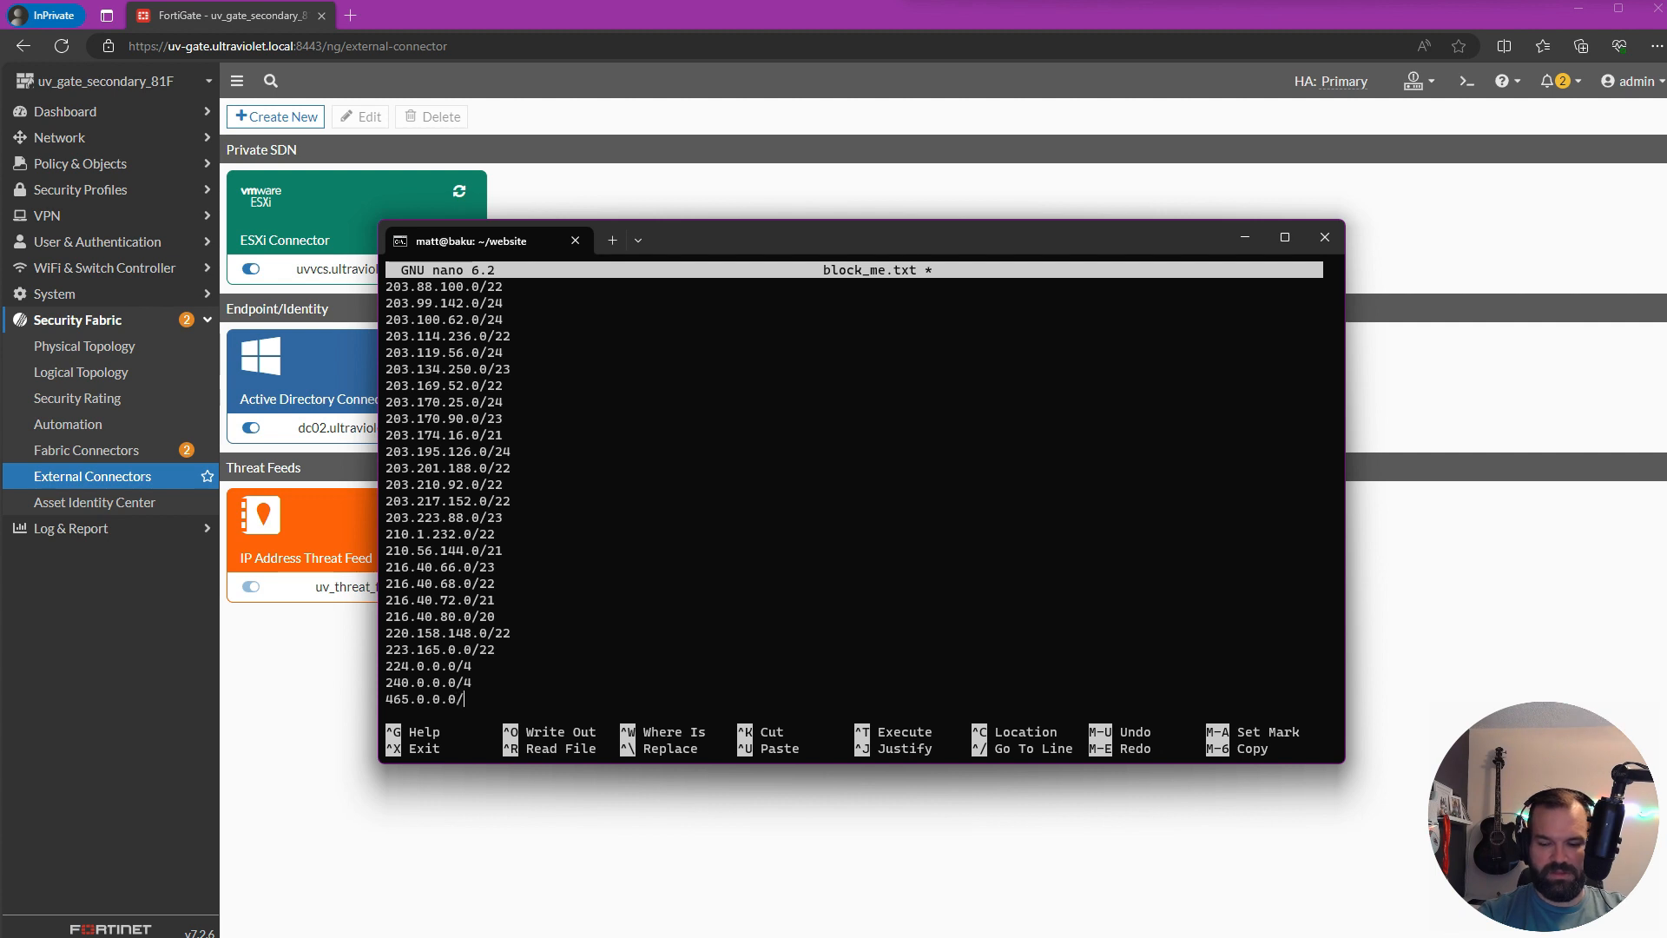
{"action": "type", "text": "24"}
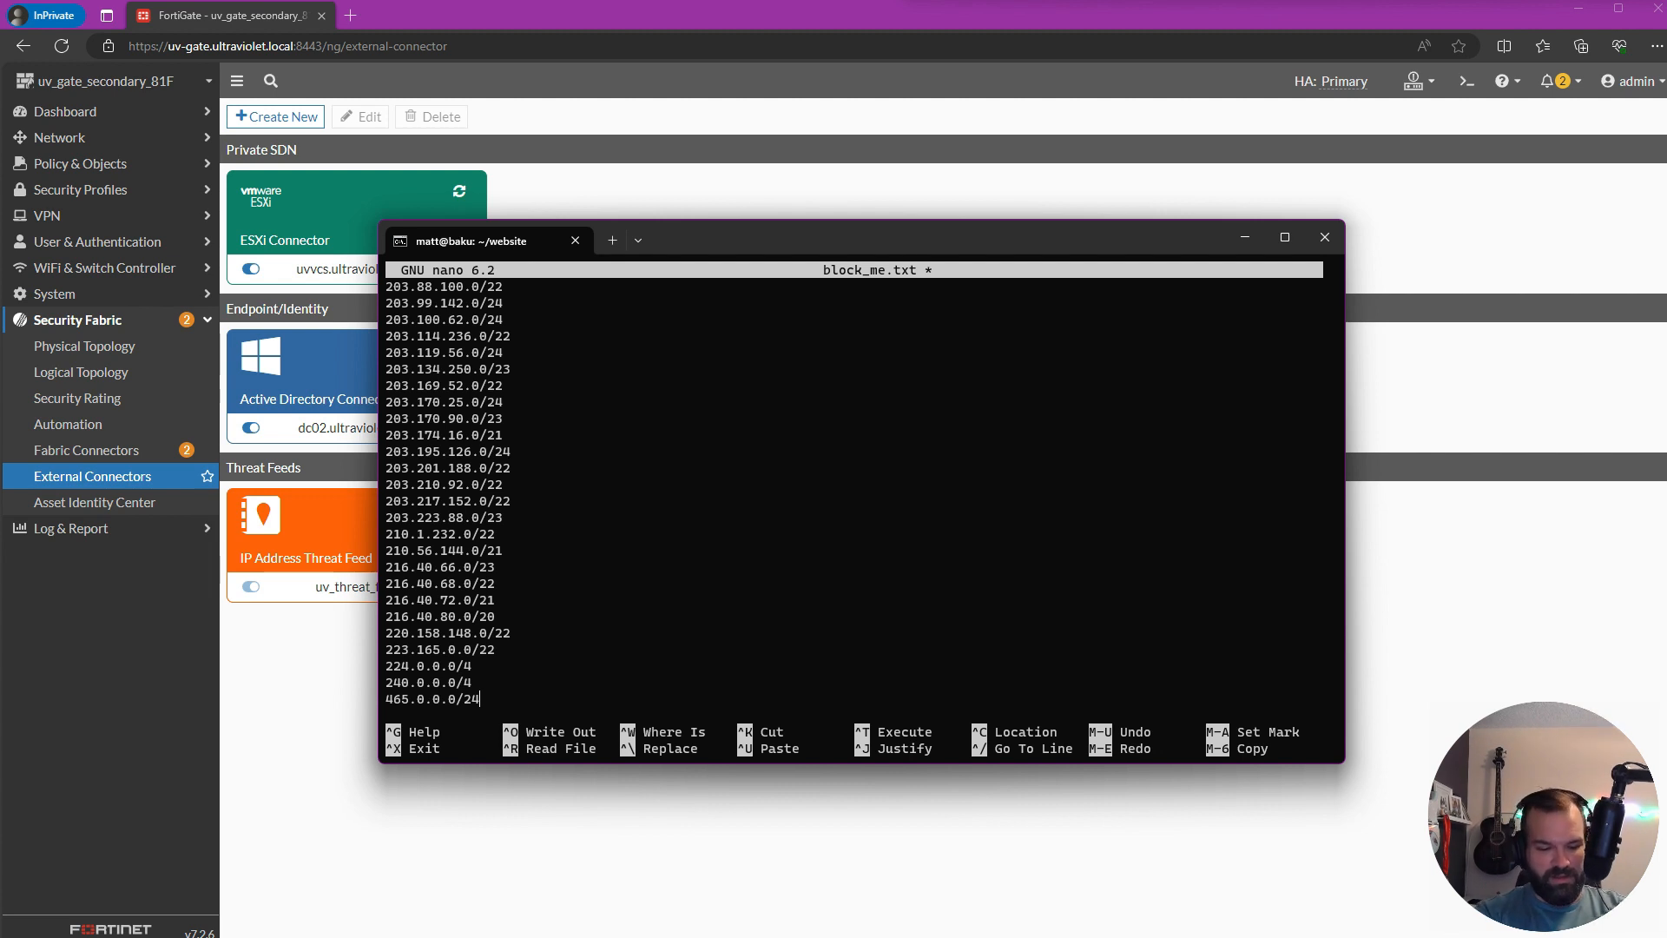
{"action": "key", "text": "ctrl+s"}
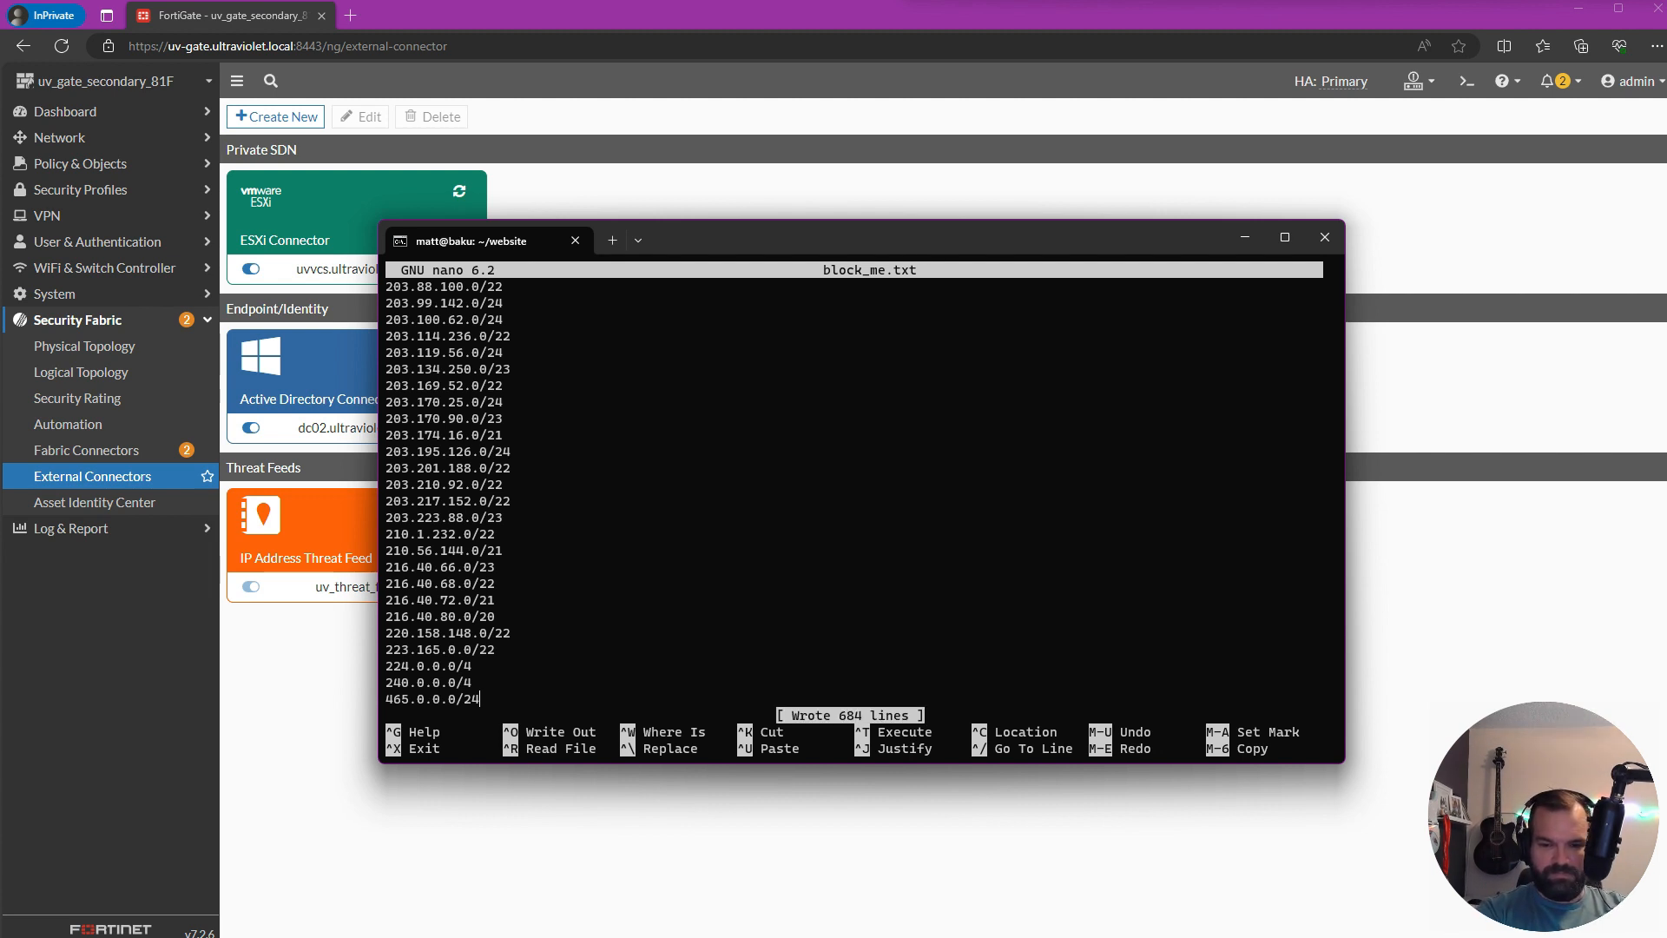
{"action": "key", "text": "ctrl+x"}
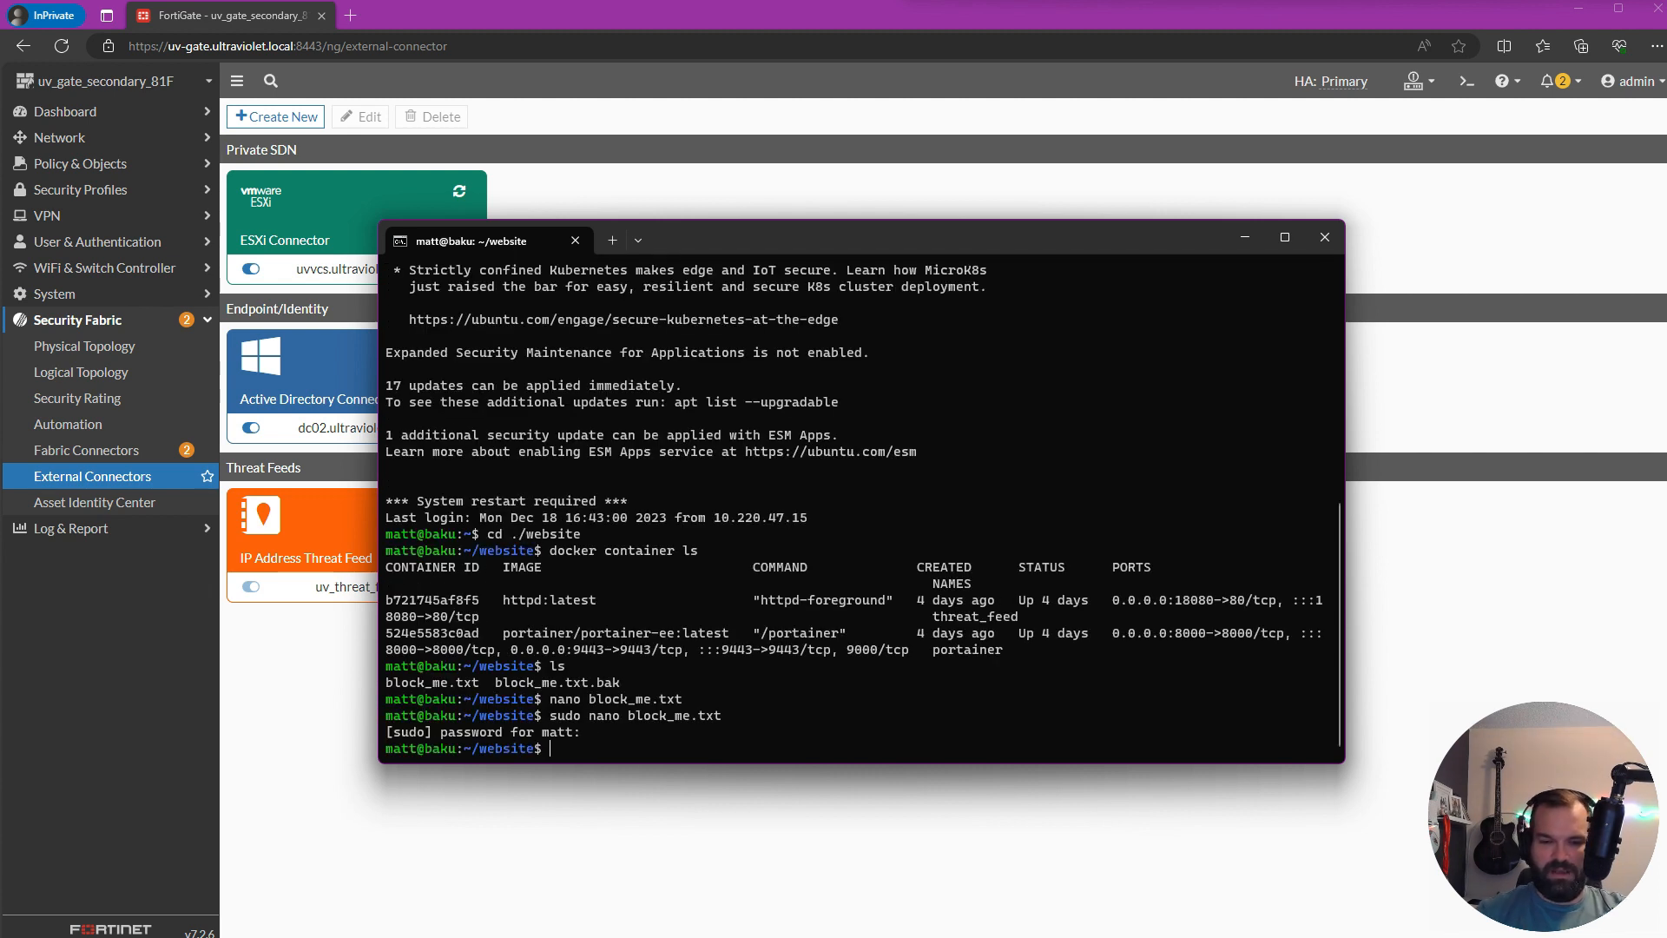
- Switch back to FortiGate and view the uv_threat_feed entries down to the end of the list, checking their validity, and close the list
{"action": "left_click", "coordinate": [363, 669]}
{"action": "mouse_move", "coordinate": [376, 549]}
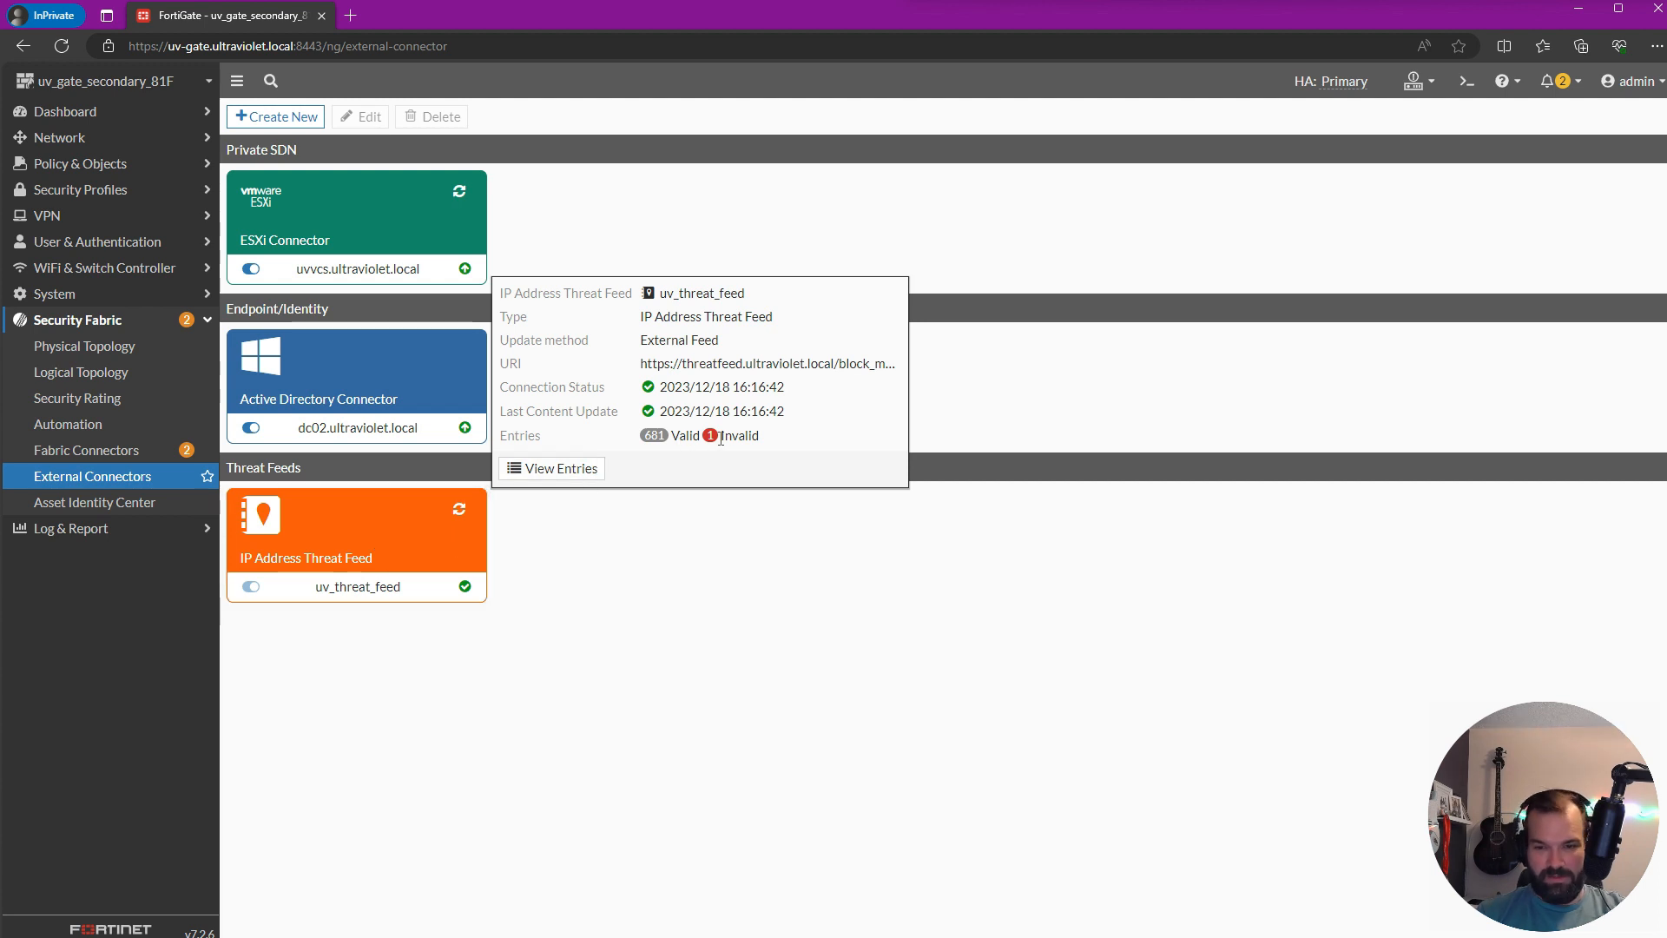
{"action": "left_click_drag", "start_coordinate": [719, 437], "coordinate": [733, 437]}
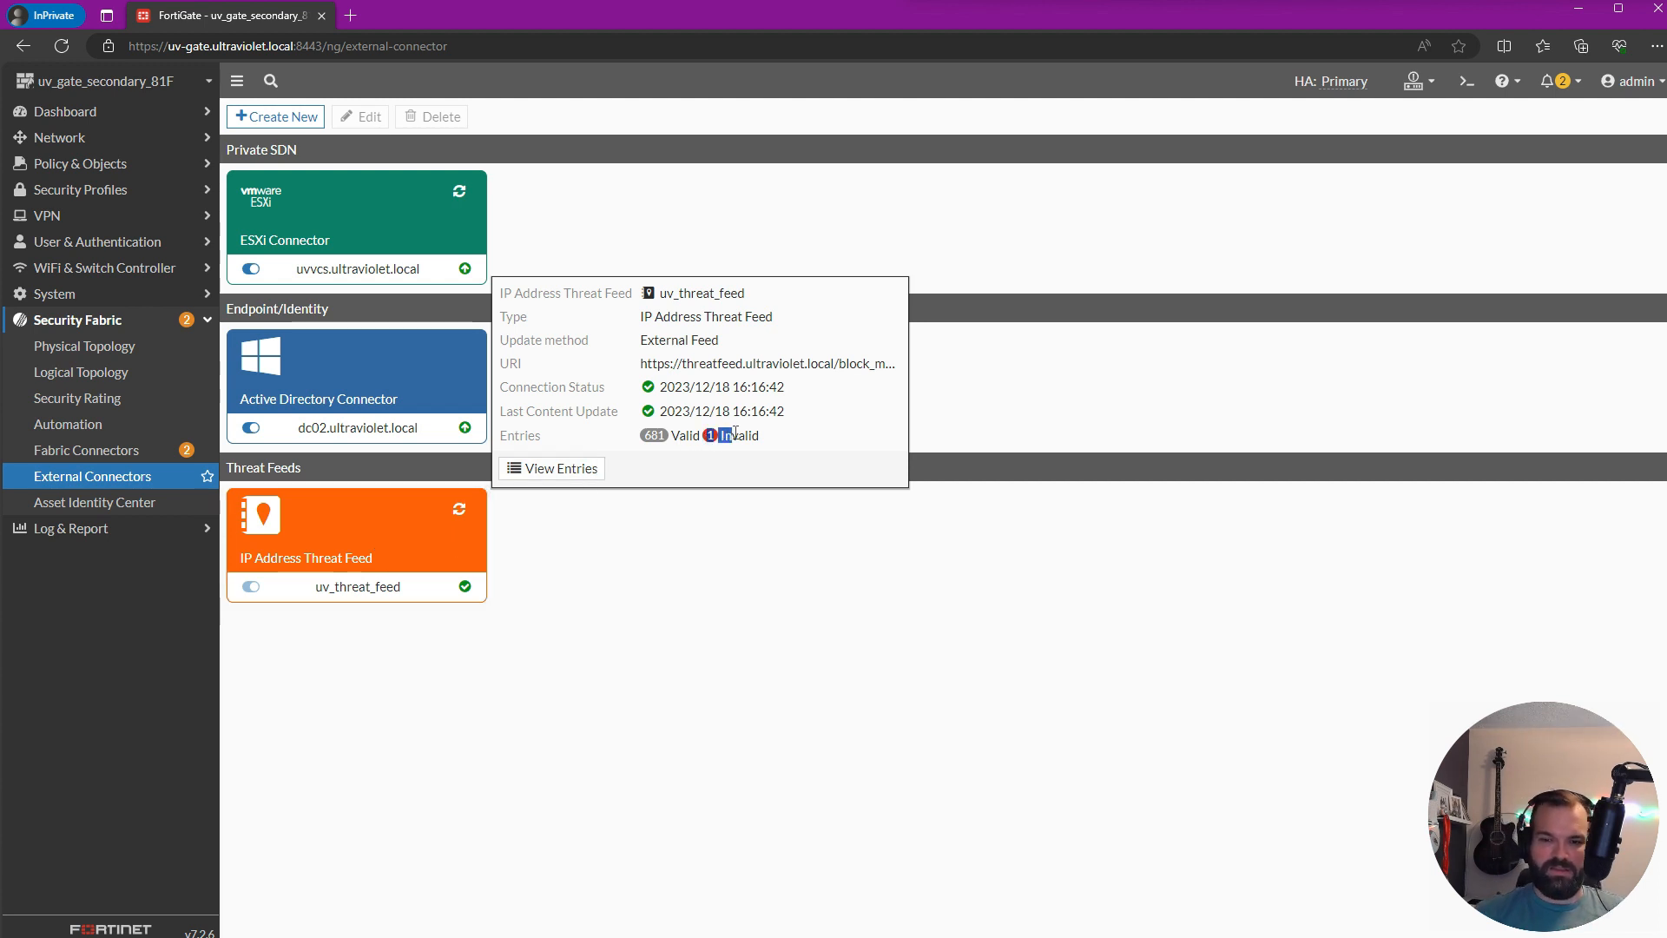
{"action": "left_click", "coordinate": [596, 469]}
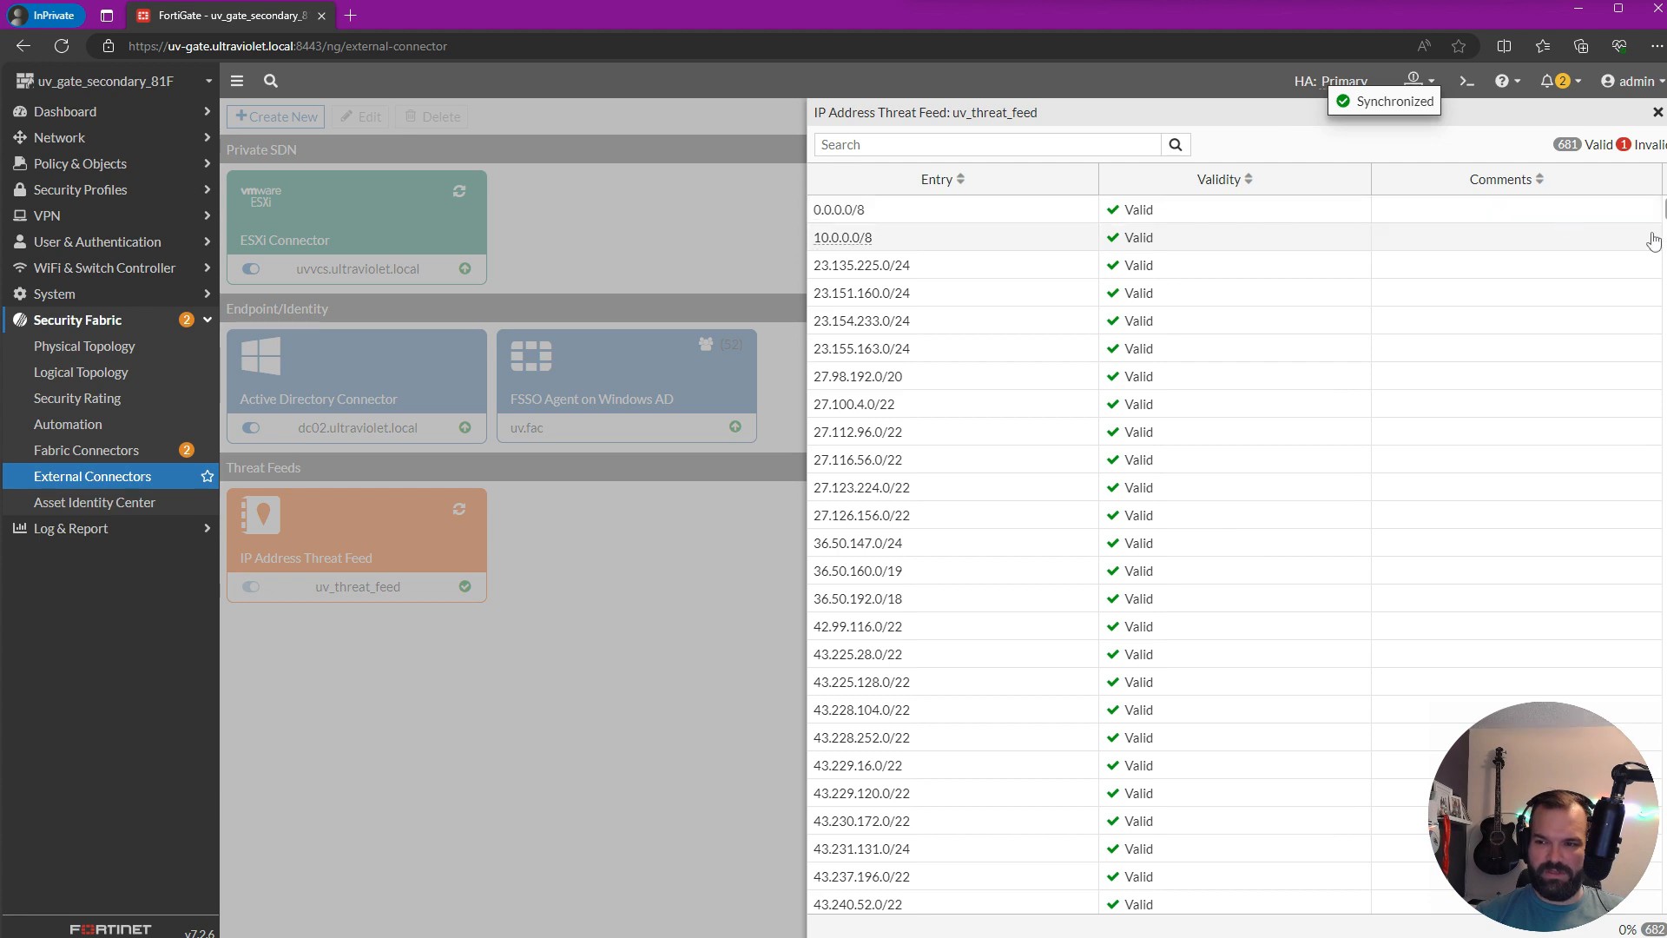
{"action": "left_click", "coordinate": [1666, 210]}
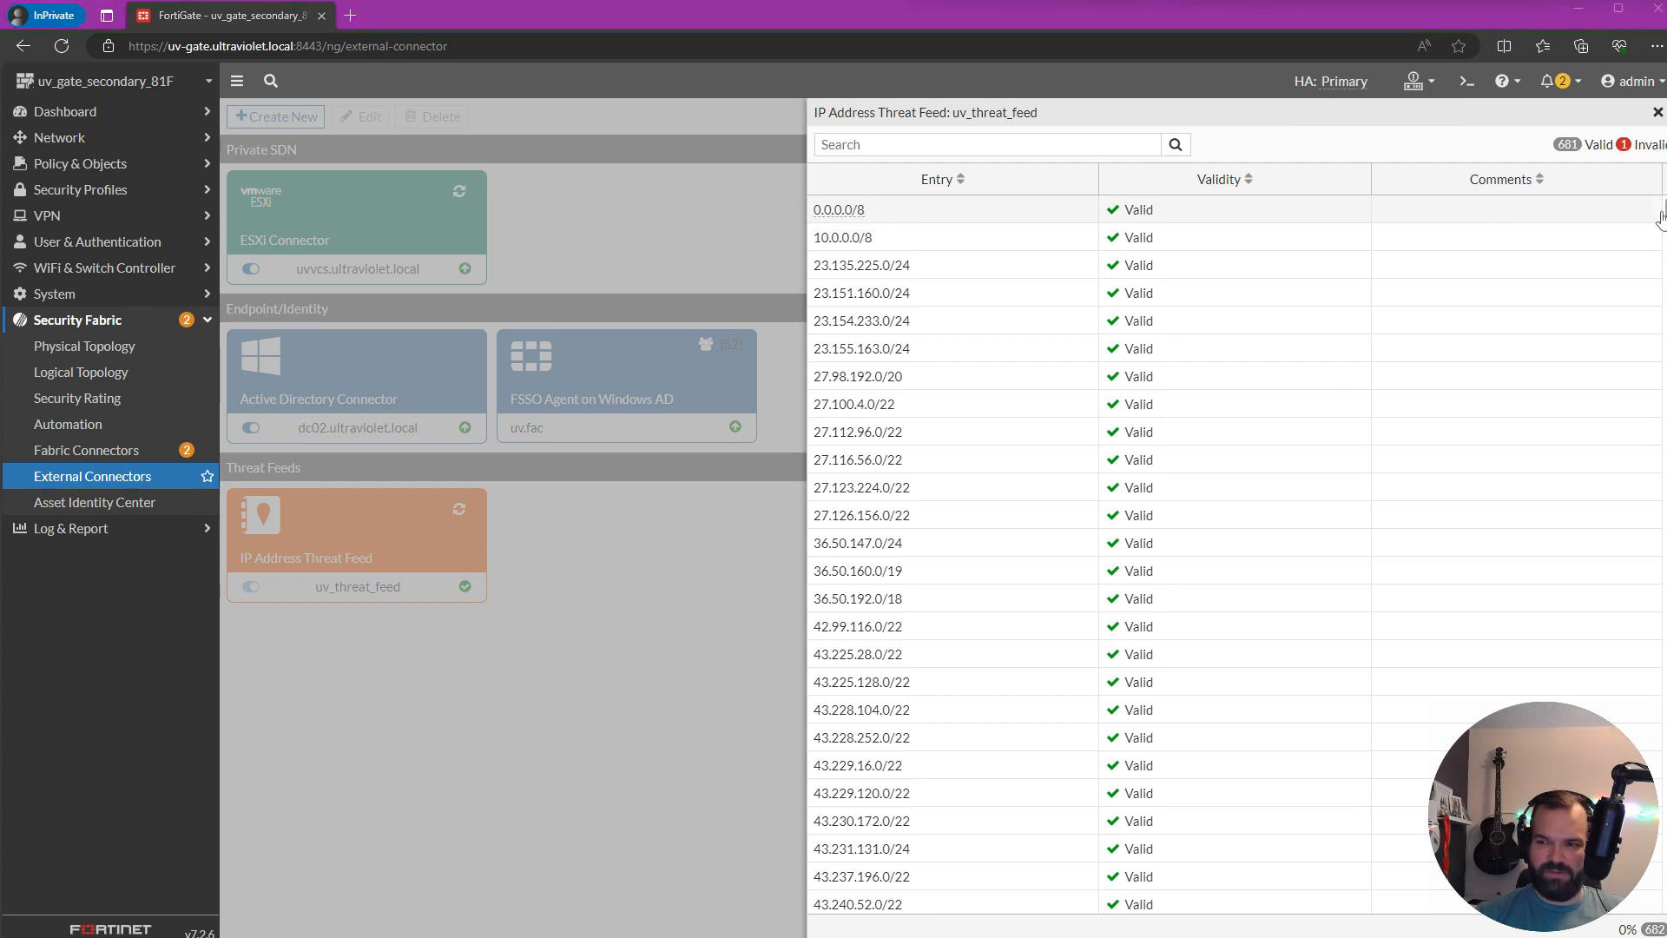
{"action": "left_click_drag", "start_coordinate": [1665, 215], "coordinate": [1665, 910]}
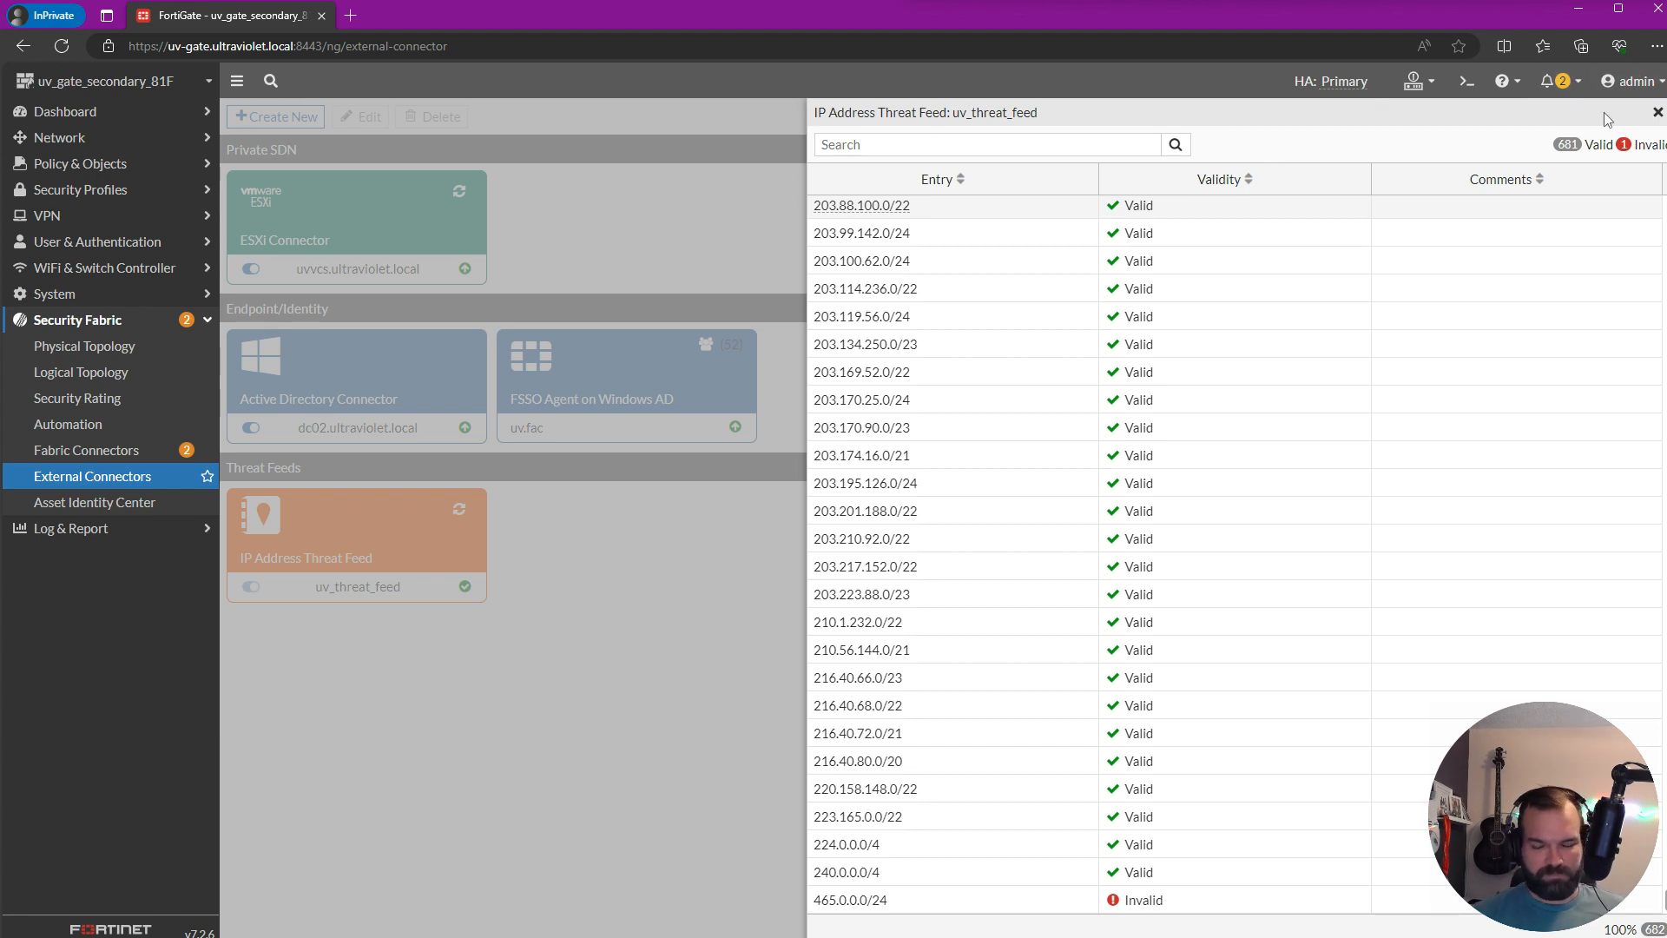
{"action": "left_click", "coordinate": [1657, 114]}
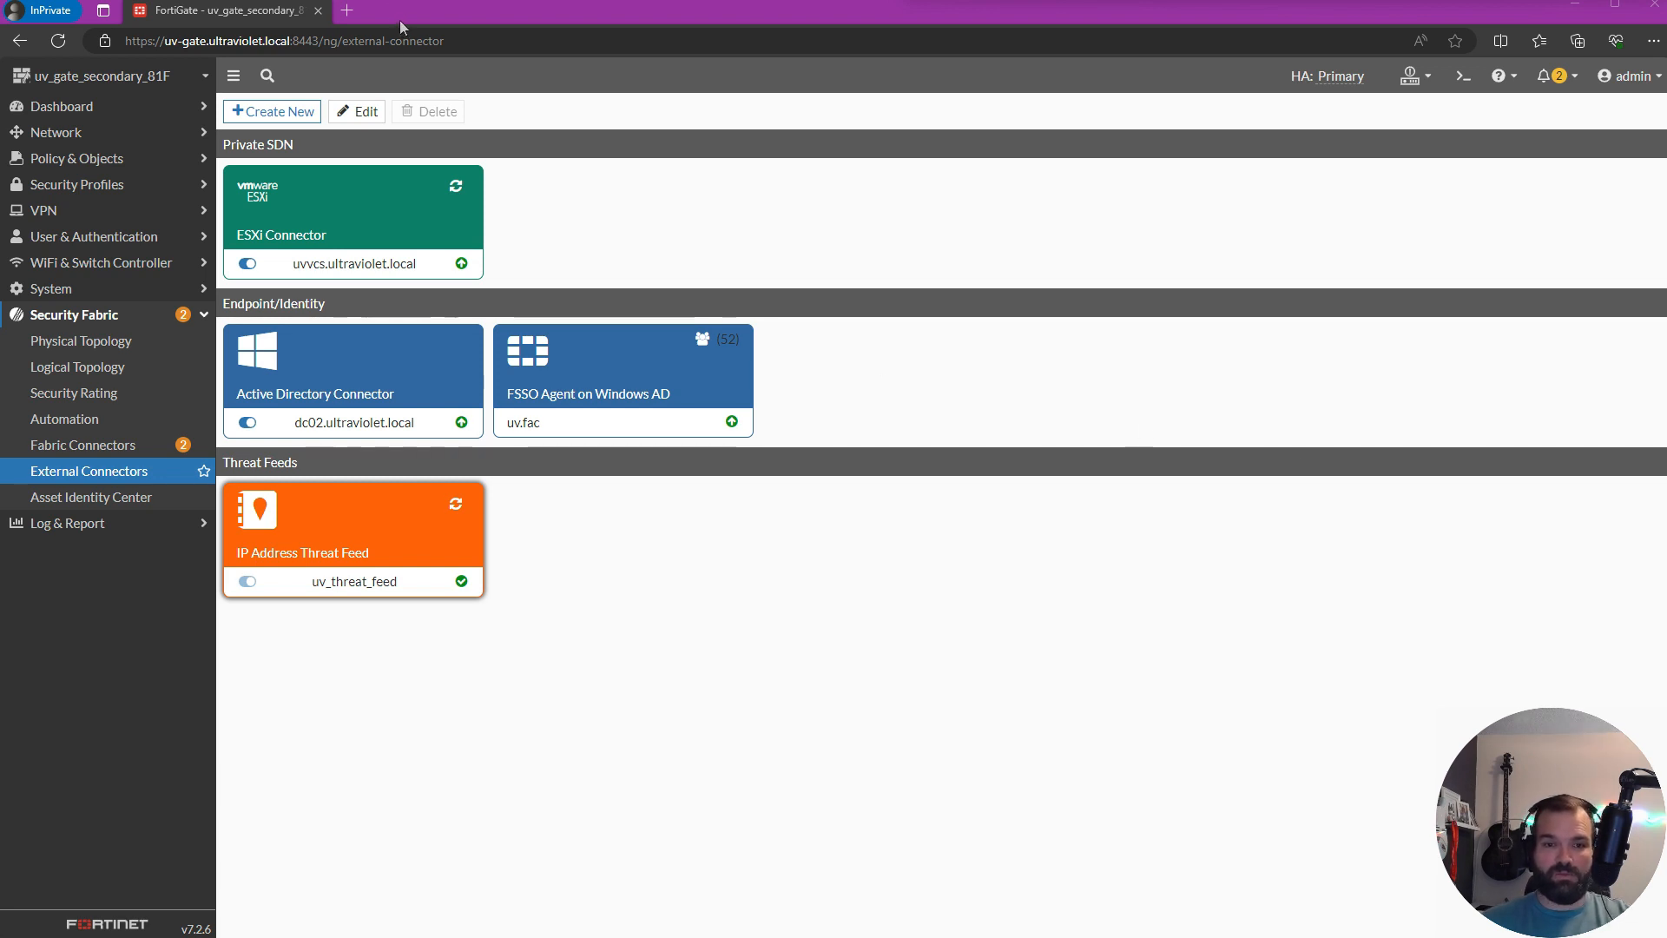
- Open team-cymru.org/Services/Bogons/fullbogons-ipv4.txt in a new browser tab to view the public bogon address list
{"action": "left_click", "coordinate": [347, 11]}
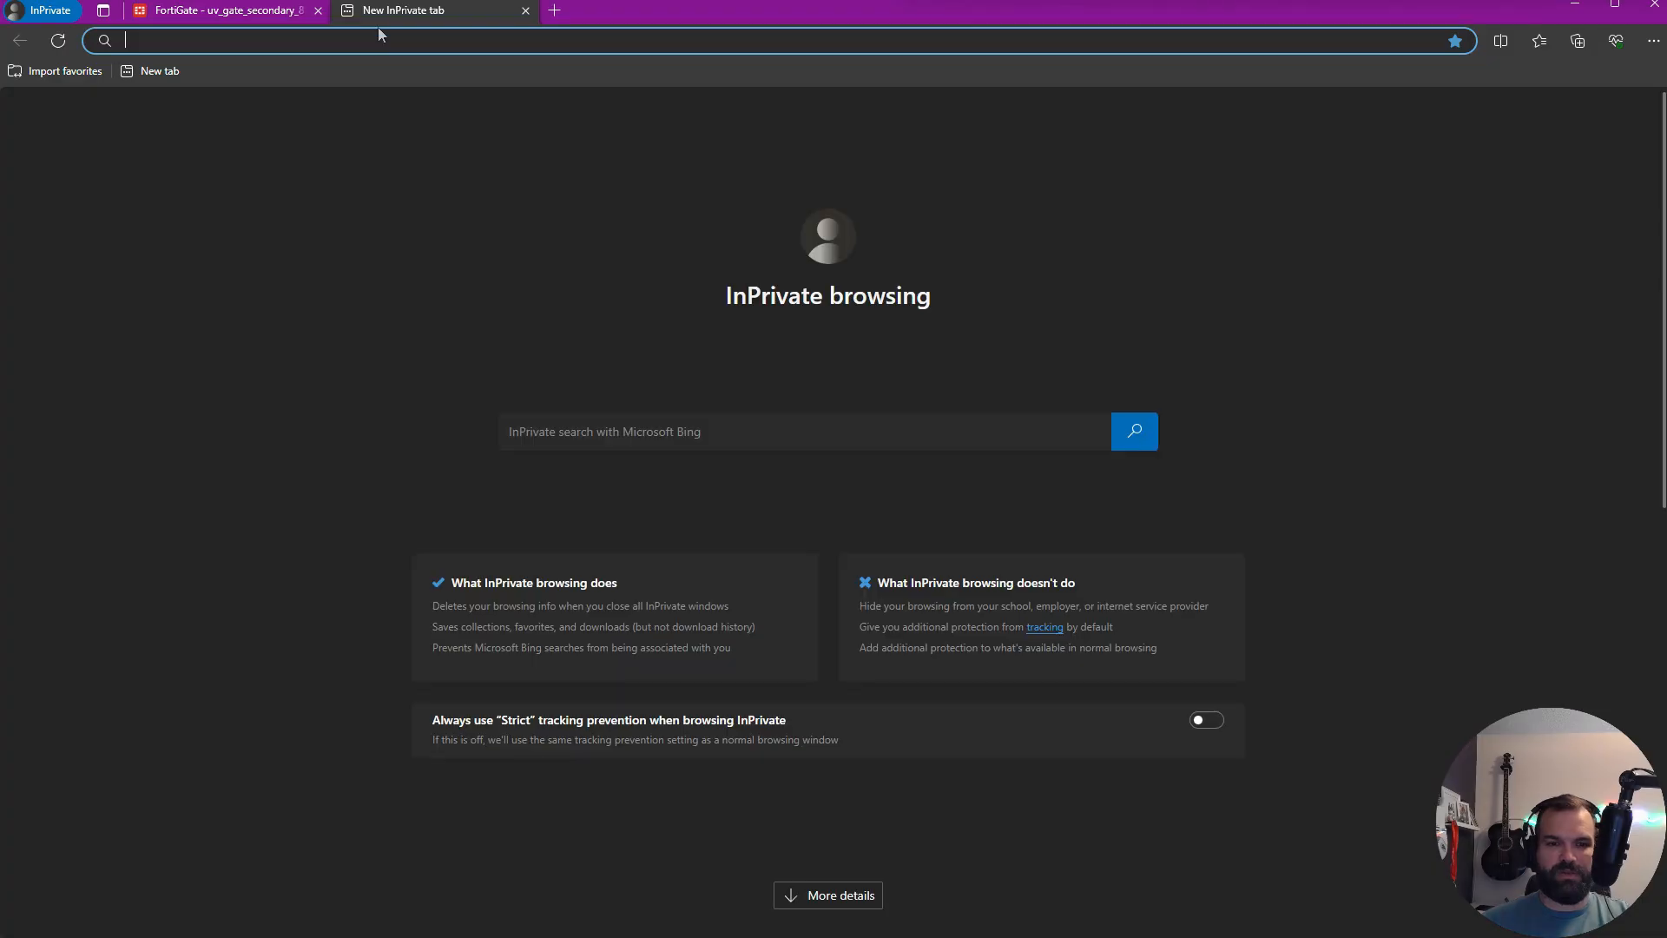
{"action": "type", "text": "tea"}
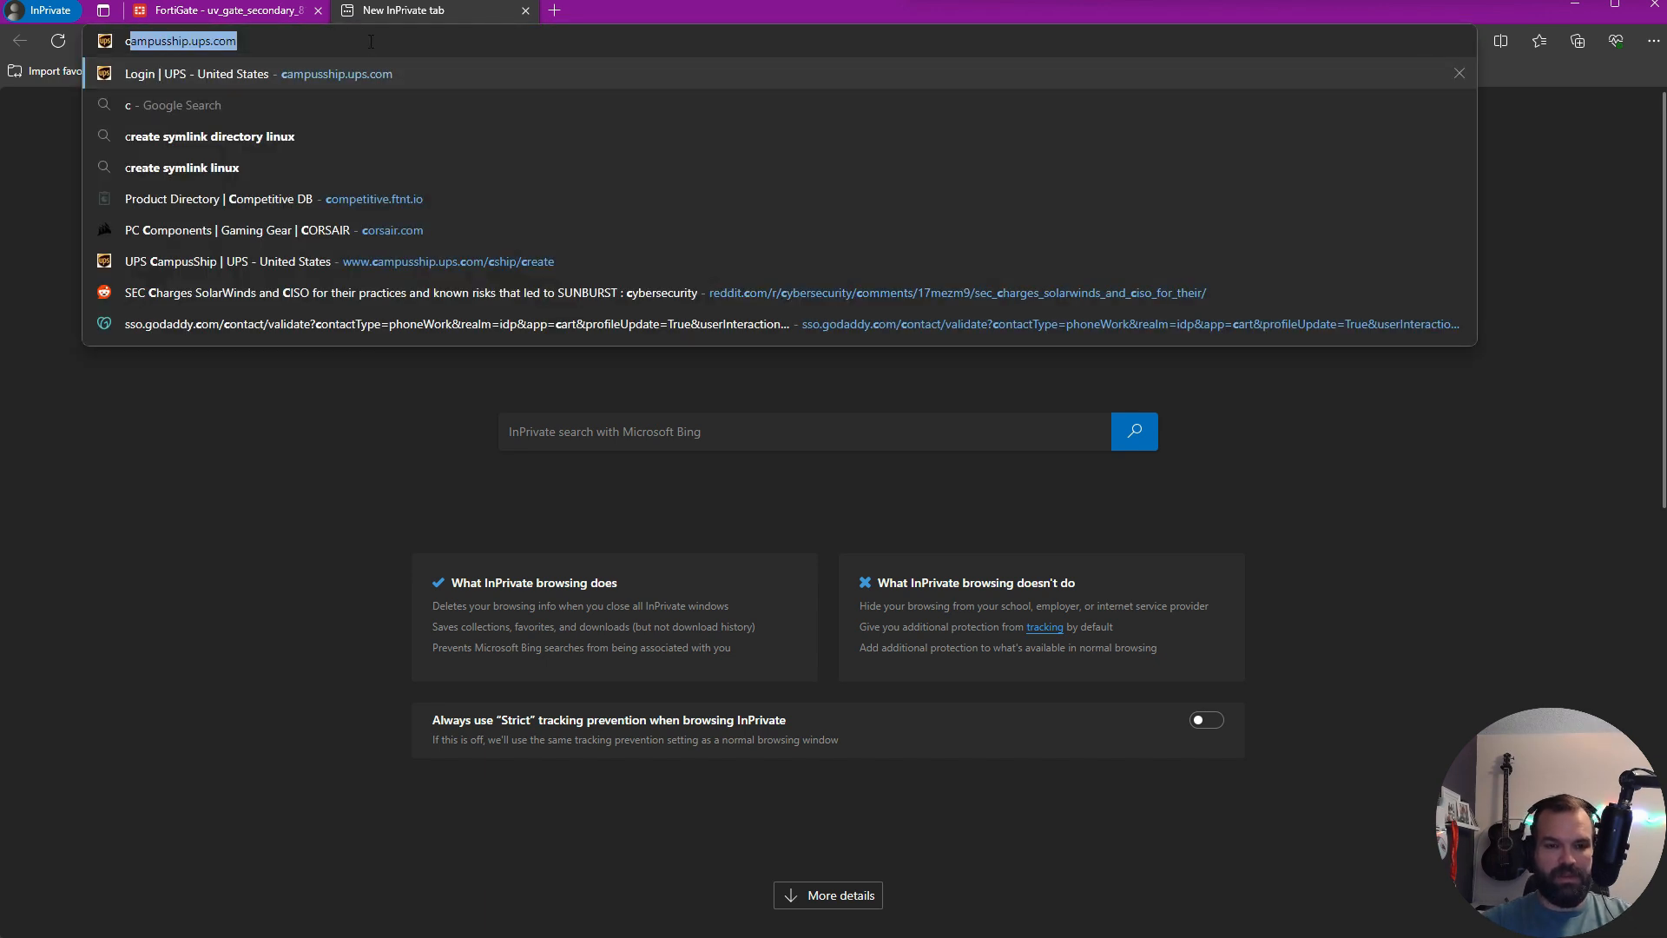
{"action": "type", "text": "m"}
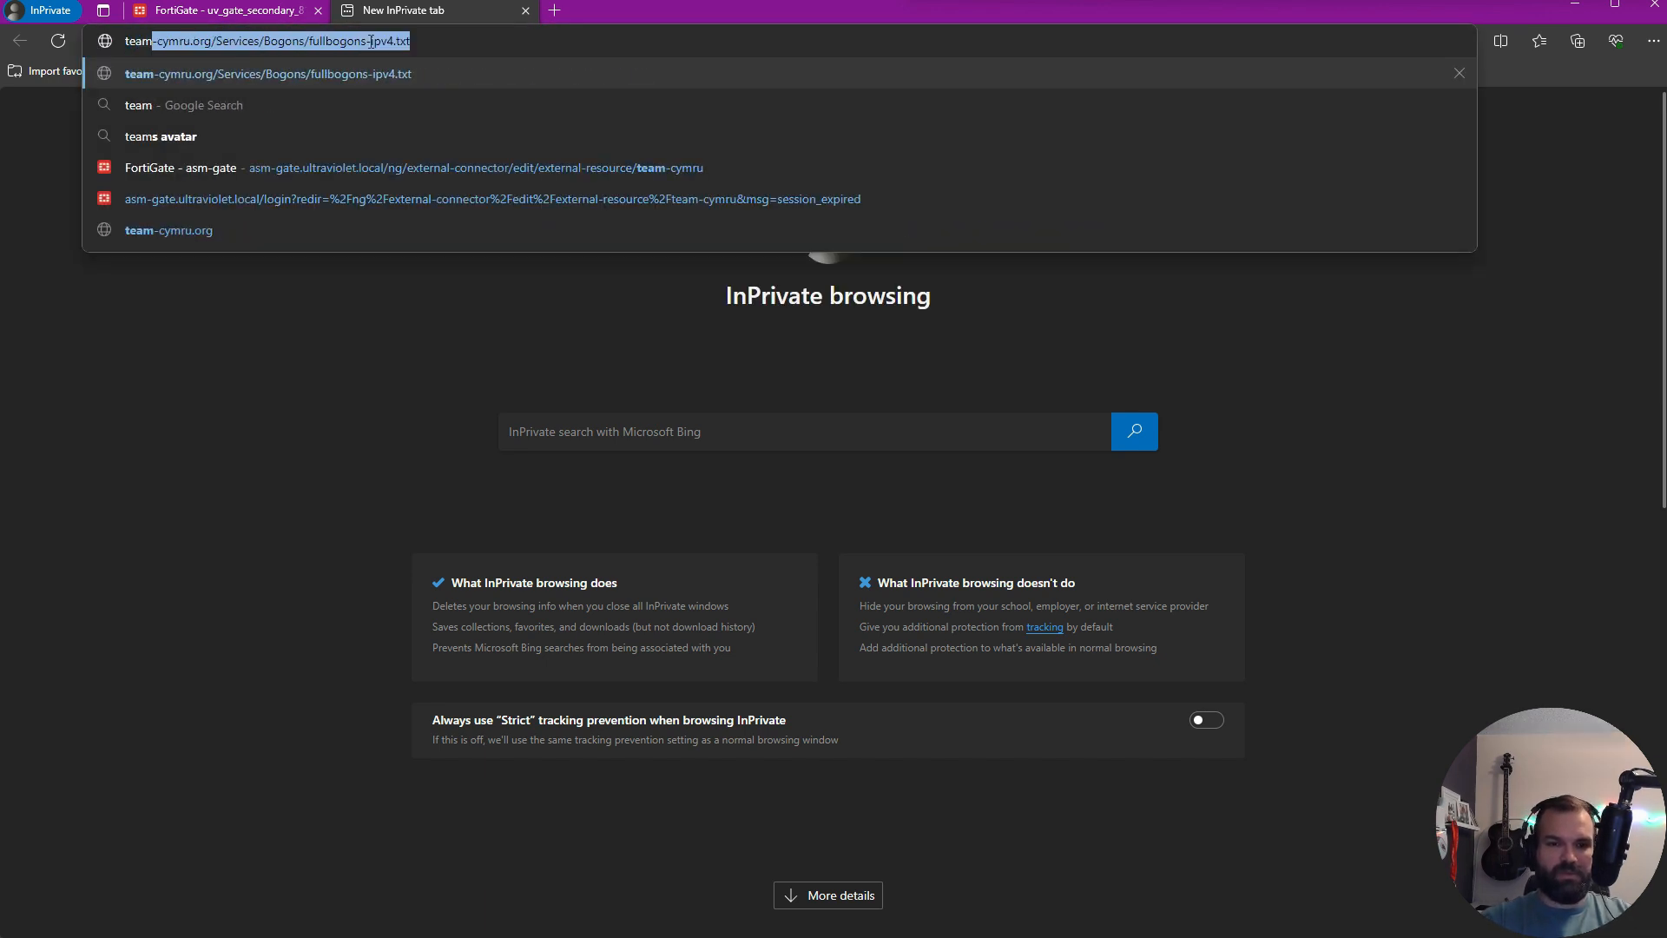
{"action": "left_click", "coordinate": [370, 41]}
{"action": "key", "text": "Return"}
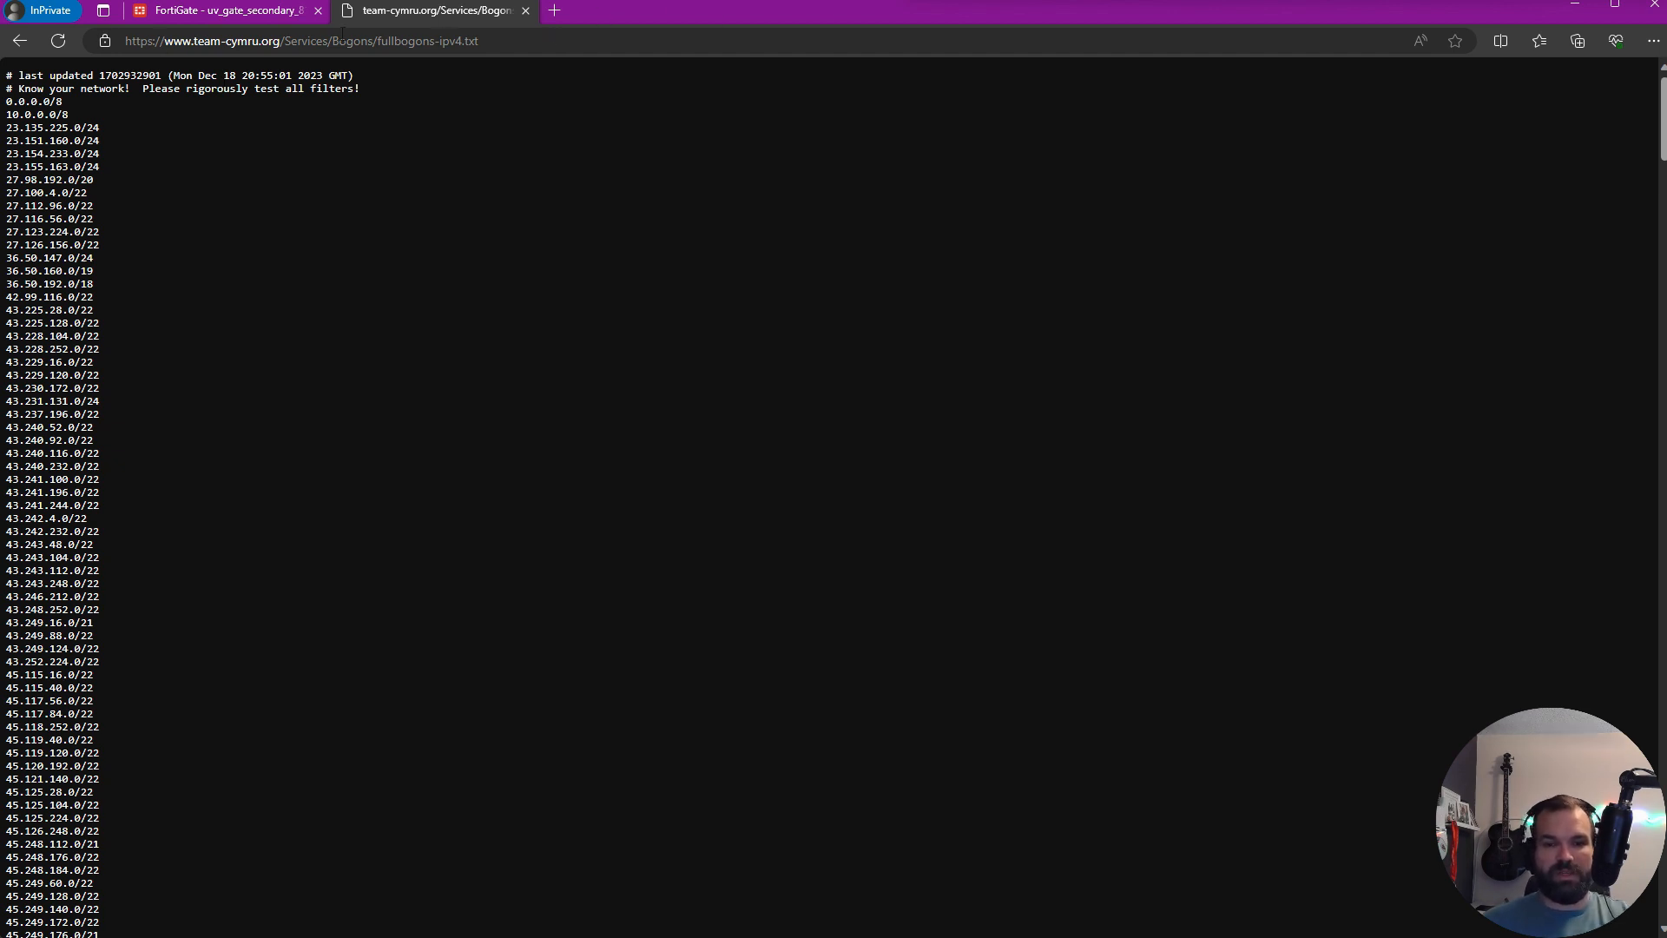
- Shorten the bogon list's address to the site root and open the Team Cymru home page
{"action": "left_click_drag", "start_coordinate": [286, 41], "coordinate": [479, 41]}
{"action": "key", "text": "BackSpace"}
{"action": "key", "text": "Return"}
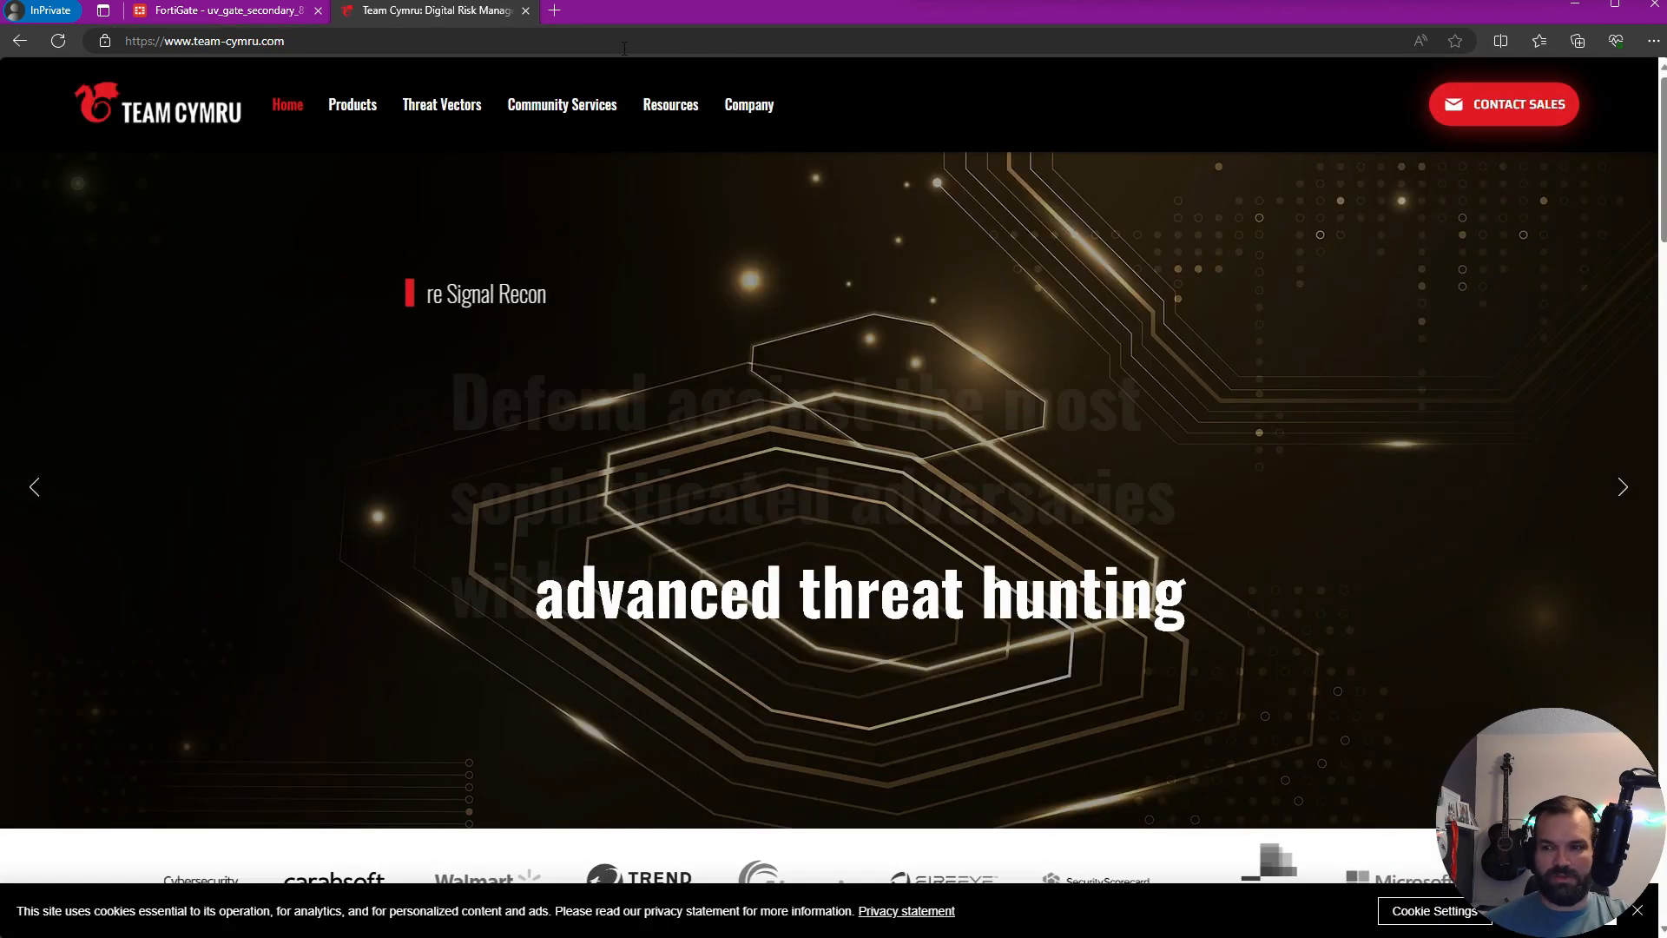